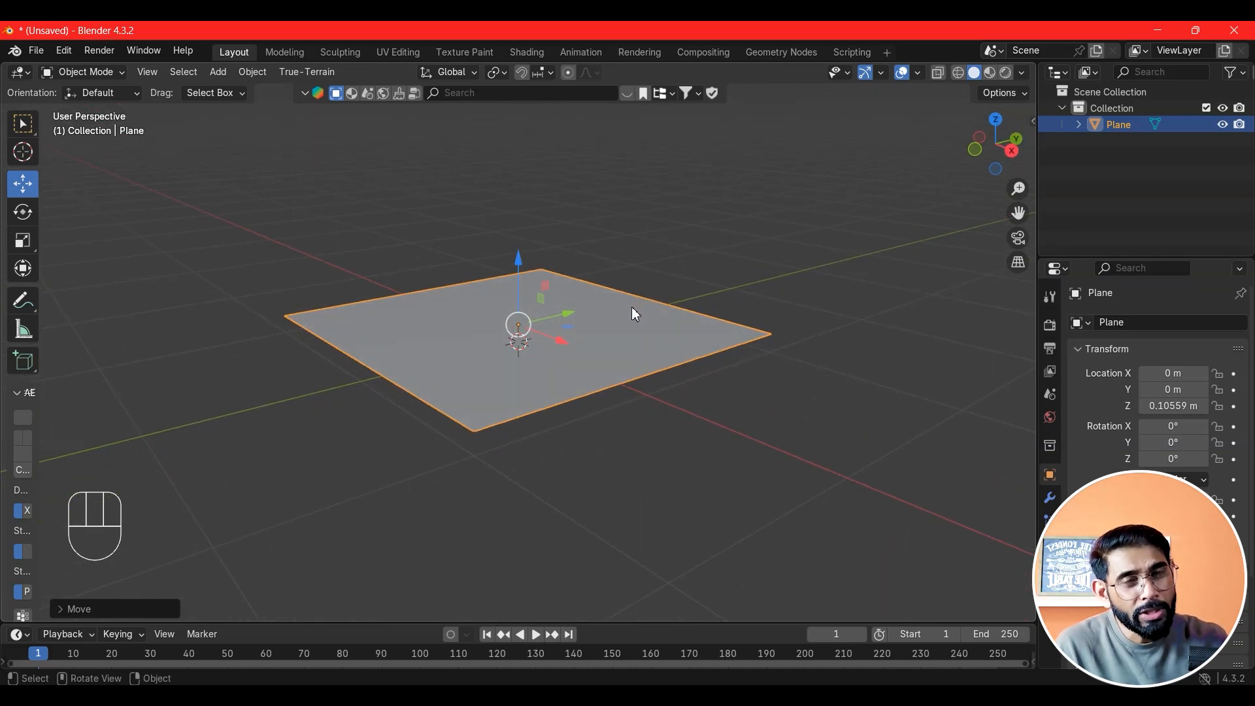
Add a Solidify modifier to the plane
scroll(631, 307, "up", 2)
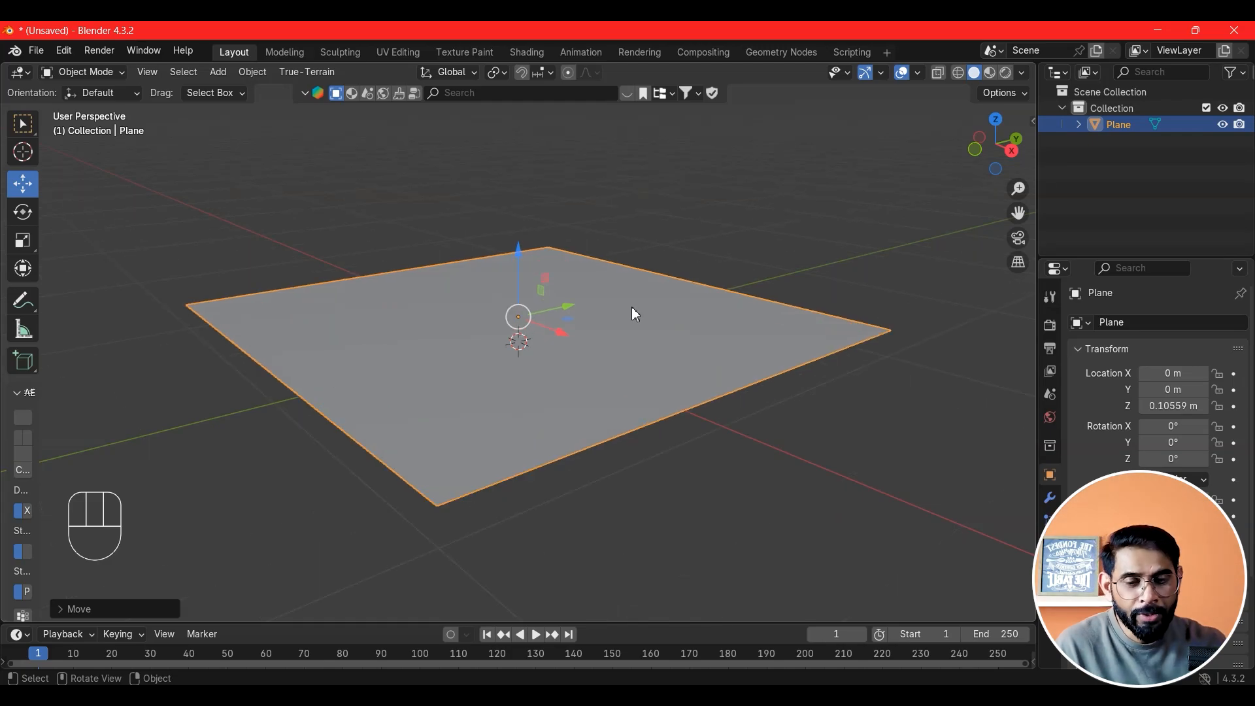
scroll(632, 308, "down", 1)
mouse_move(626, 237)
middle_mouse_down()
mouse_move(638, 218)
mouse_move(622, 256)
middle_mouse_up()
left_click(761, 380)
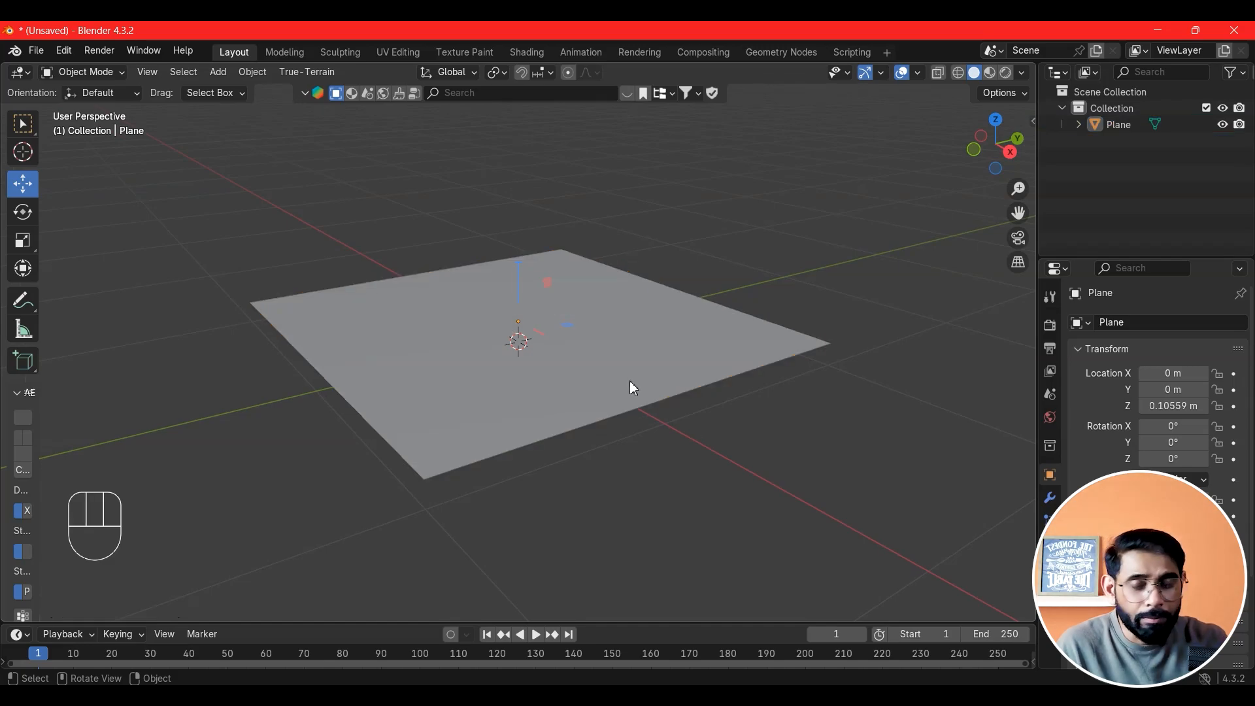
left_click(630, 384)
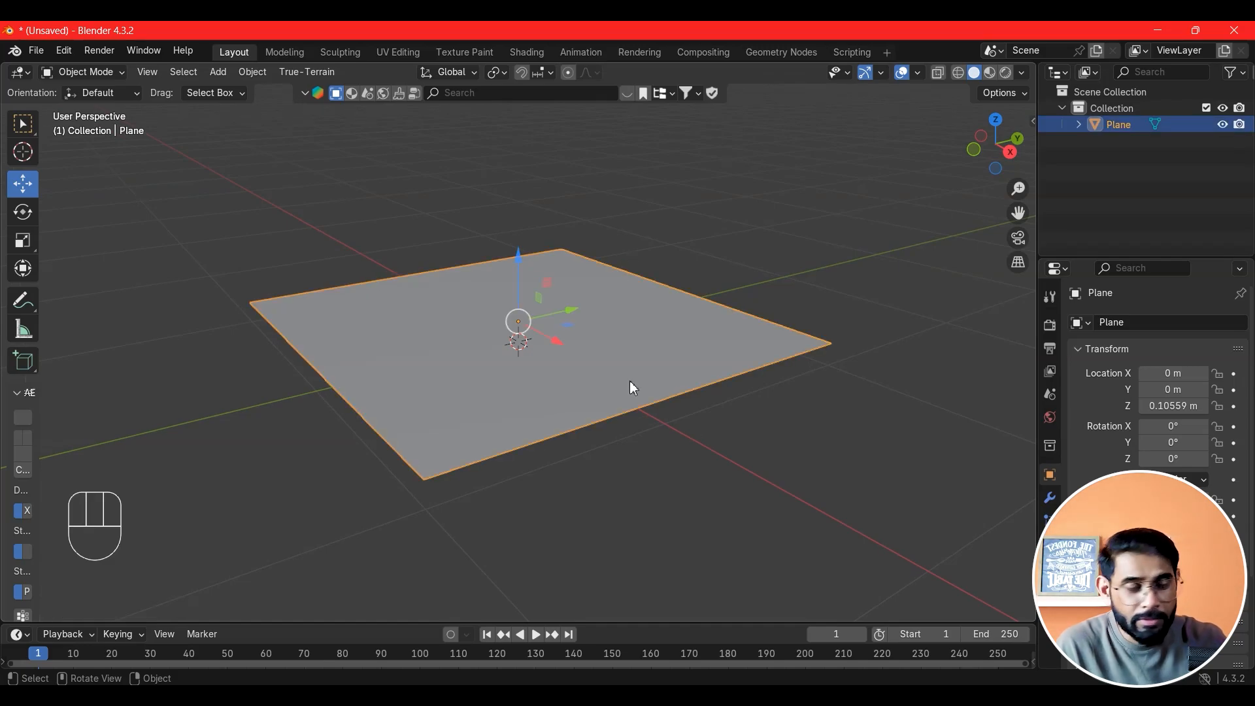
left_click(1050, 498)
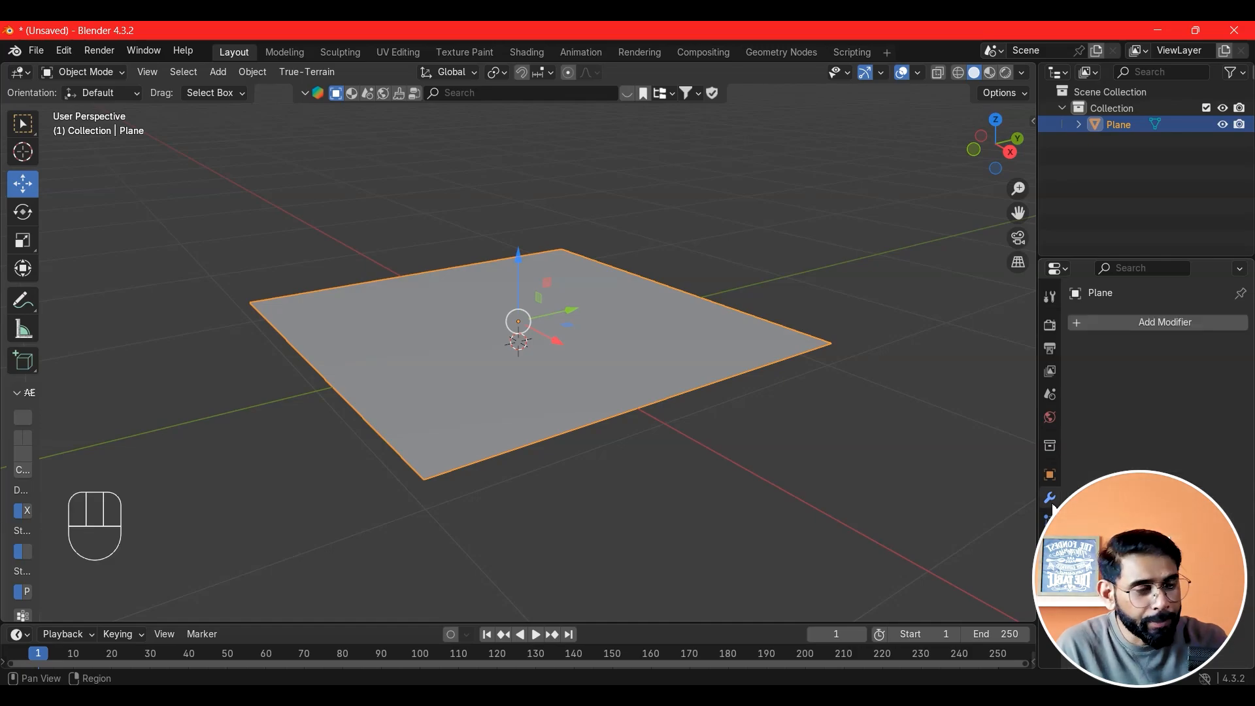
left_click(1152, 322)
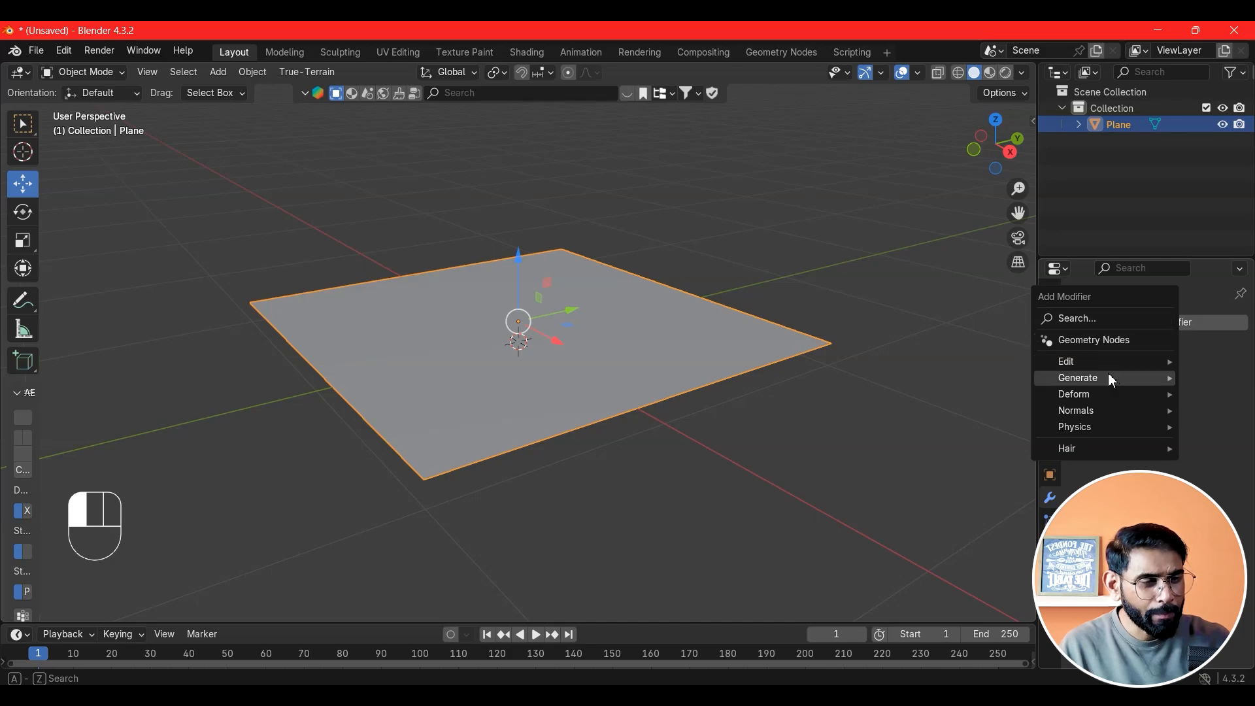
mouse_move(1097, 375)
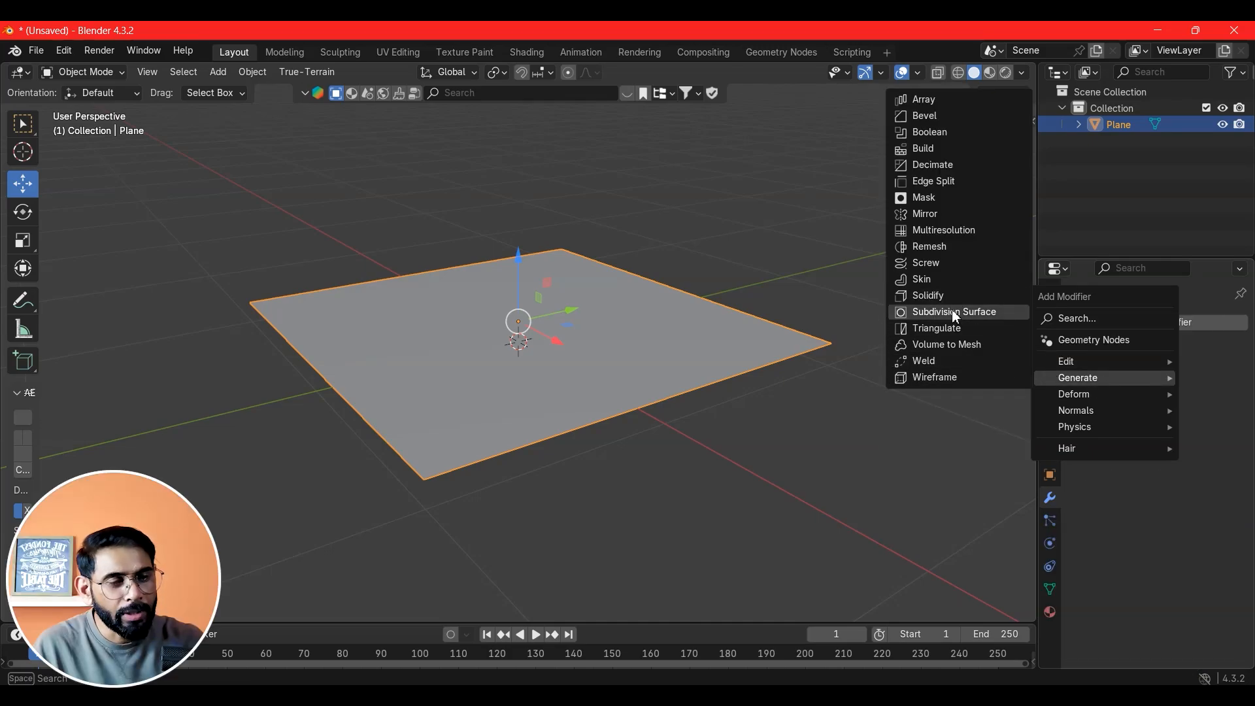
left_click(956, 300)
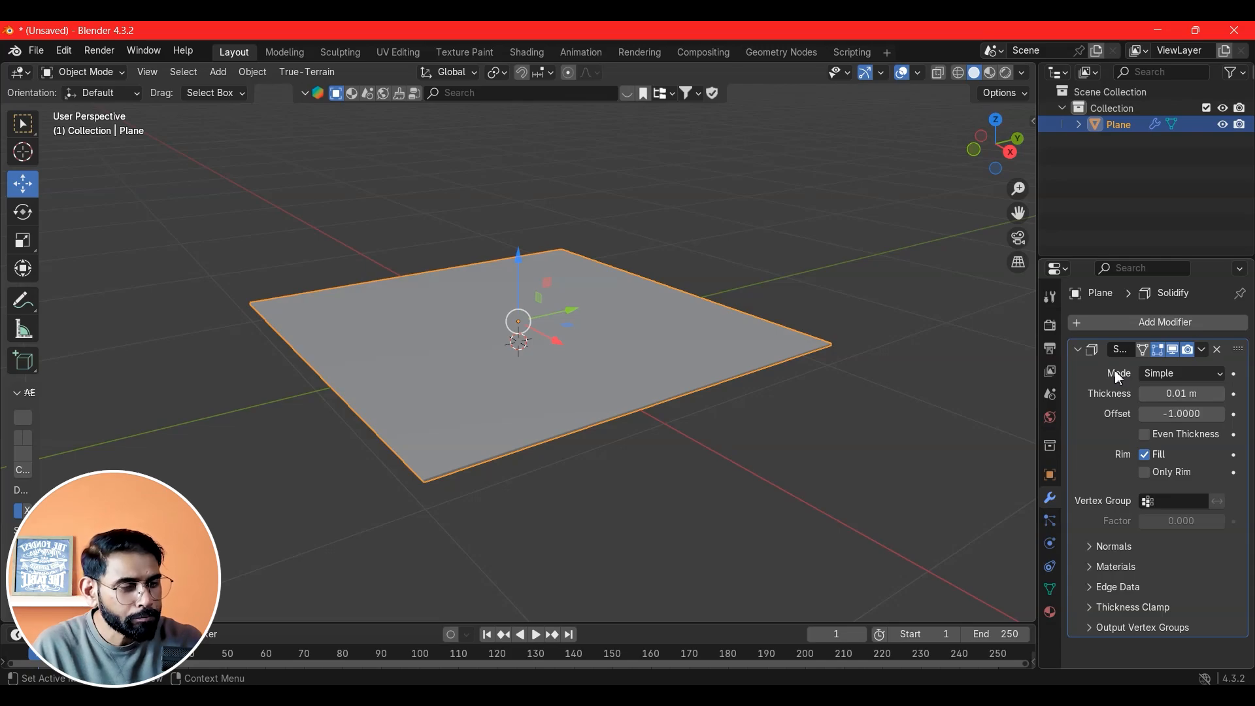
Set the Solidify modifier's thickness to 0.13 m and its offset to 1
middle_click_drag(915, 353, 793, 347)
left_click_drag(1174, 414, 1194, 394)
middle_click_drag(594, 434, 608, 431)
middle_click_drag(894, 162, 771, 287)
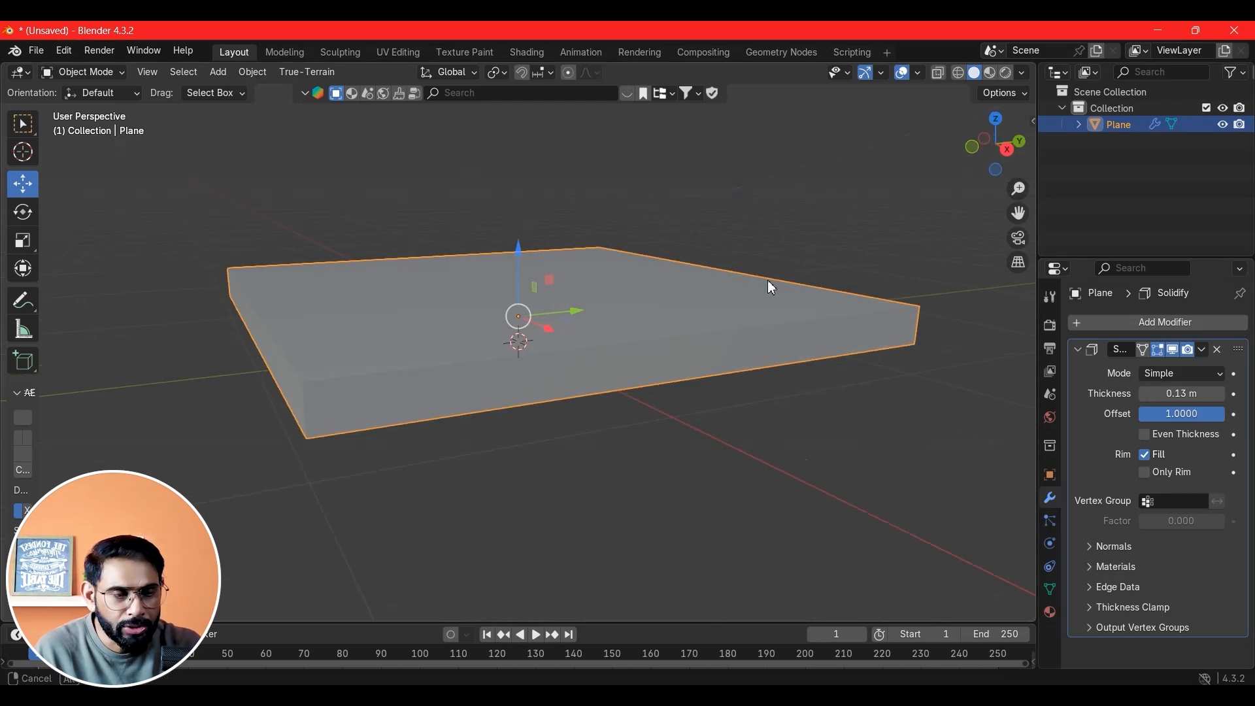
mouse_move(1169, 419)
left_mouse_down()
mouse_move(1104, 419)
mouse_move(1190, 428)
left_mouse_up()
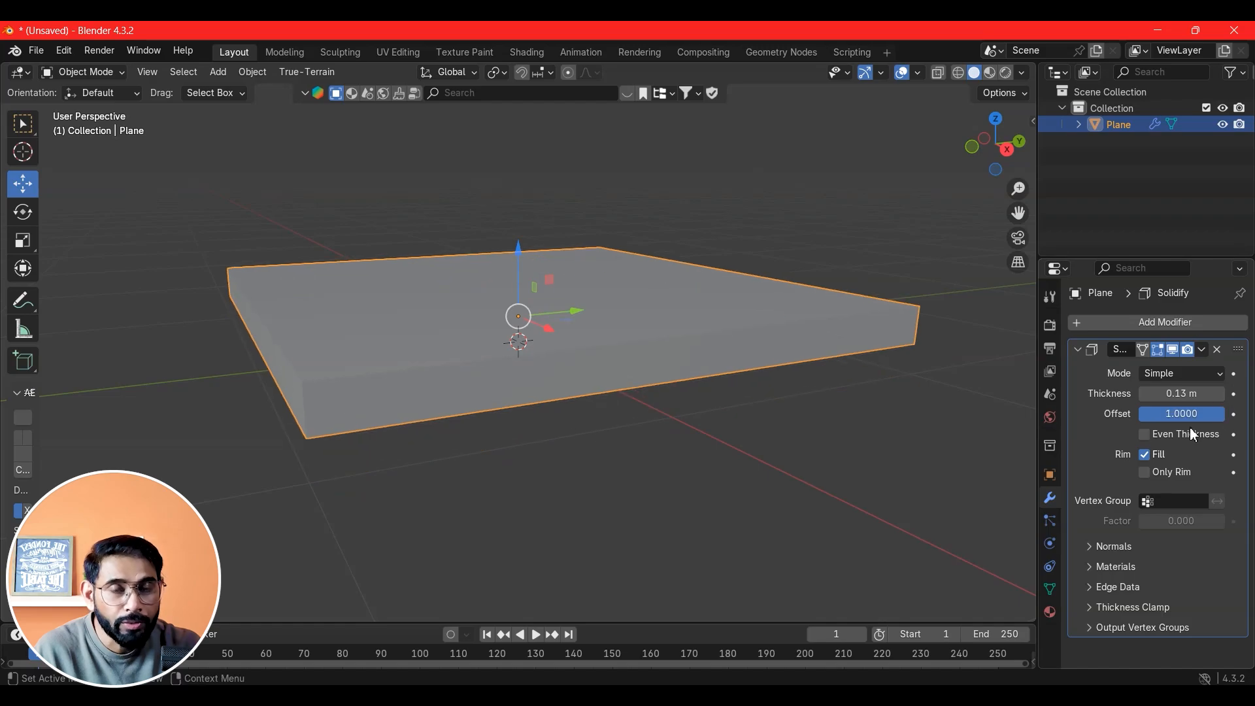
mouse_move(592, 426)
middle_mouse_down()
mouse_move(591, 408)
mouse_move(587, 441)
middle_mouse_up()
scroll(587, 399, "down", 1)
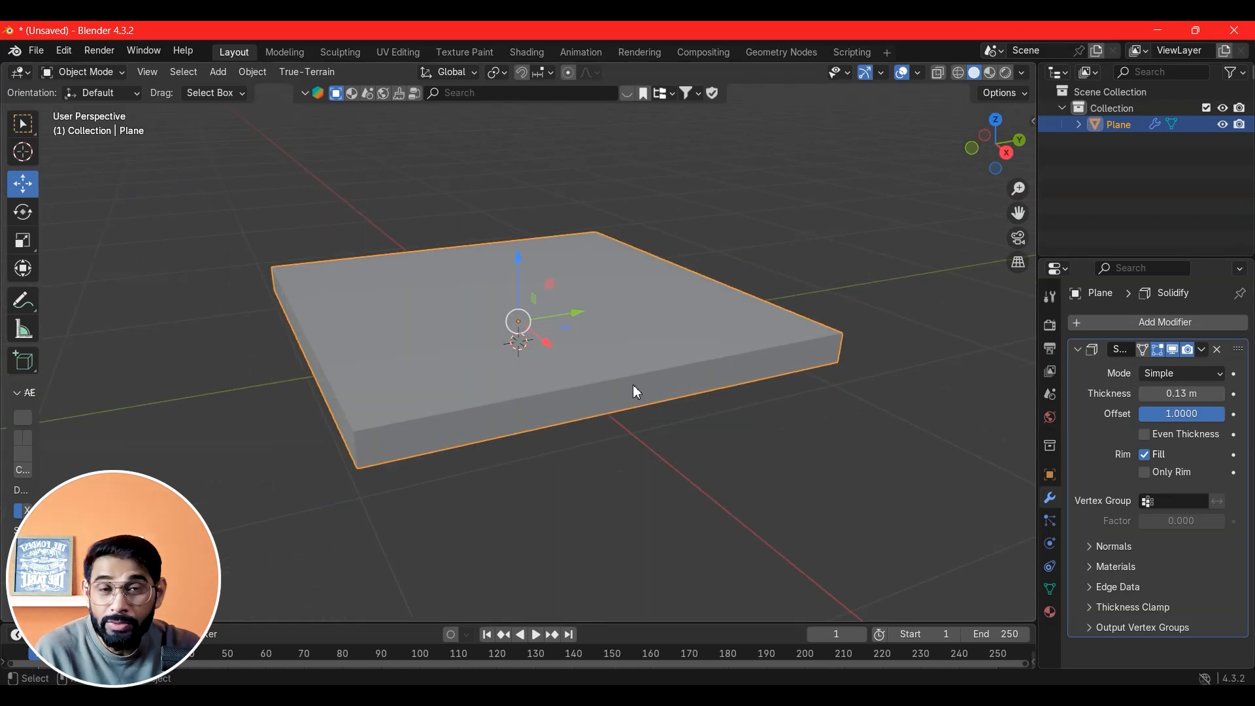
Hide the Solidify effect in the viewport and display the plane's face normals in Edit Mode at size 1.64
left_click(1175, 353)
middle_click_drag(650, 420, 752, 292)
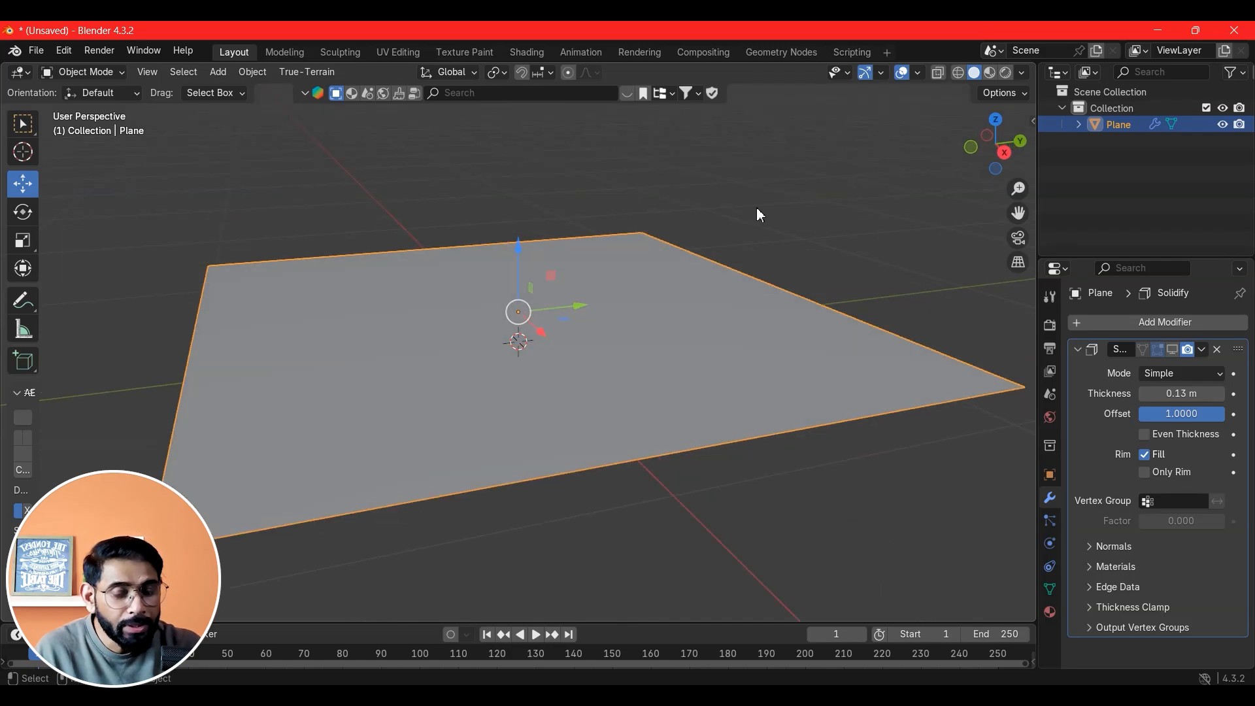
key("Tab")
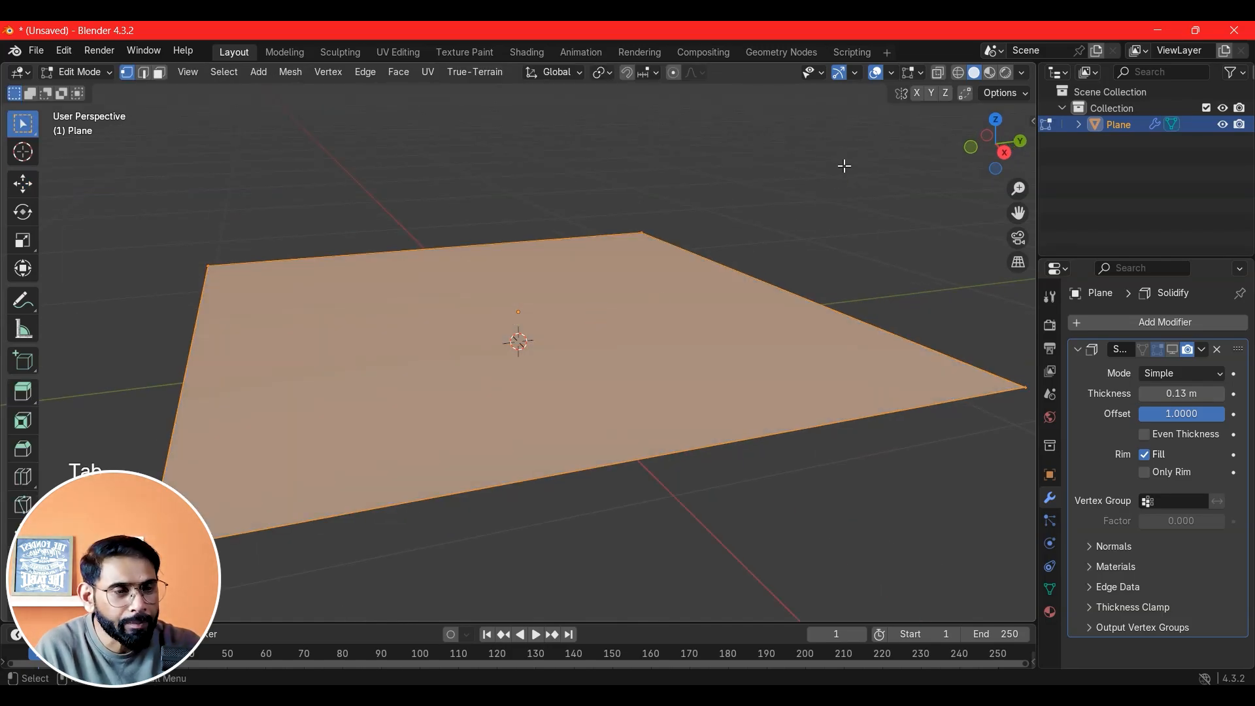
left_click(920, 72)
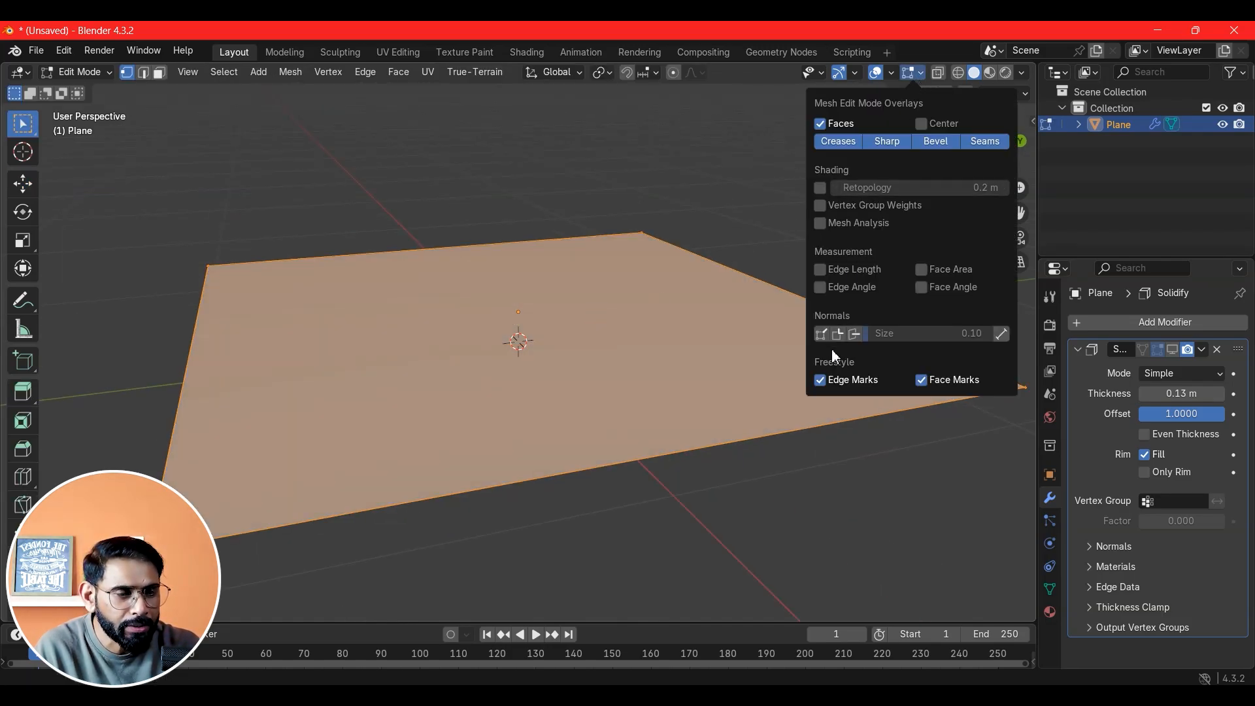
left_click(855, 335)
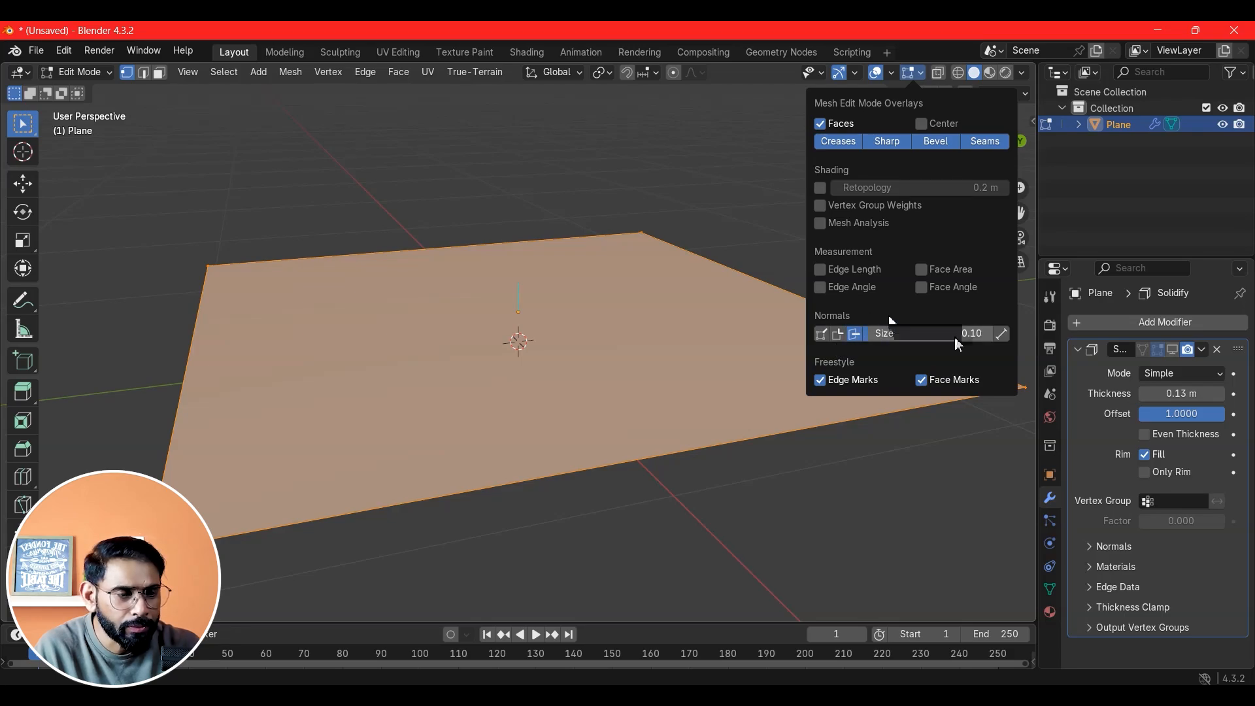
left_click_drag(953, 336, 988, 336)
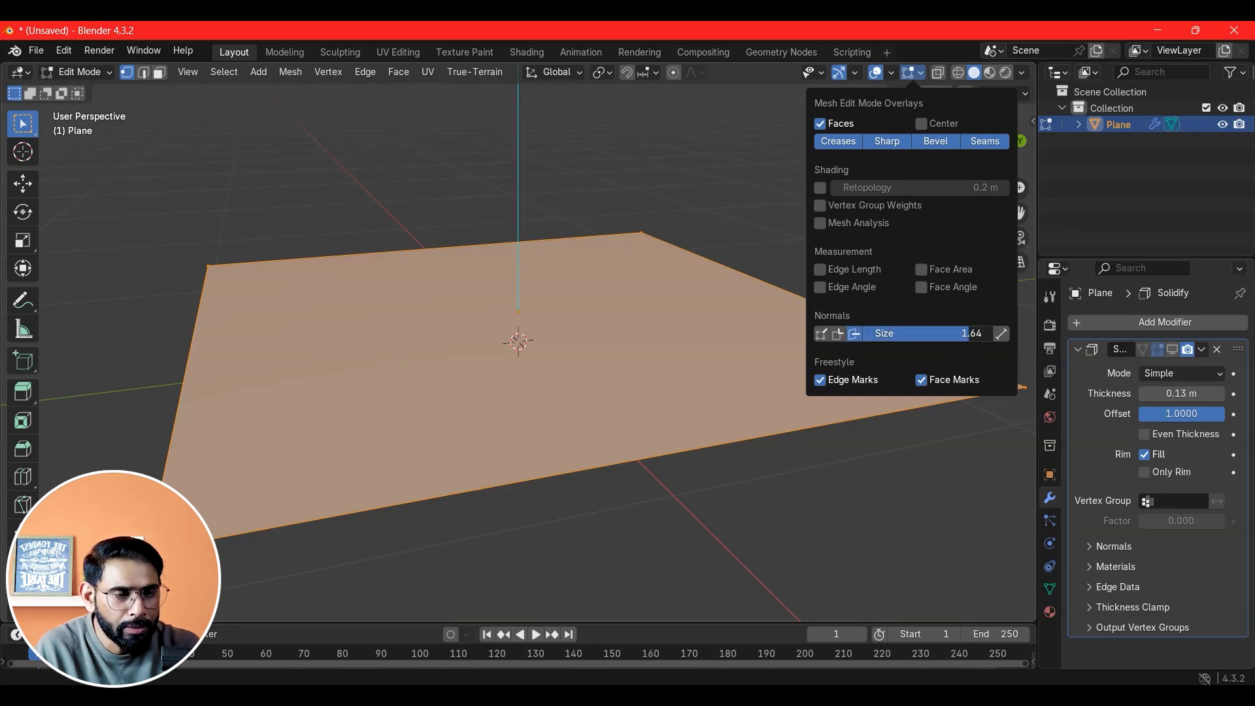
Examine which way the plane's face normal points from a low viewing angle
key("ctrl+z")
key("KP_8")
key("KP_8")
key("KP_8")
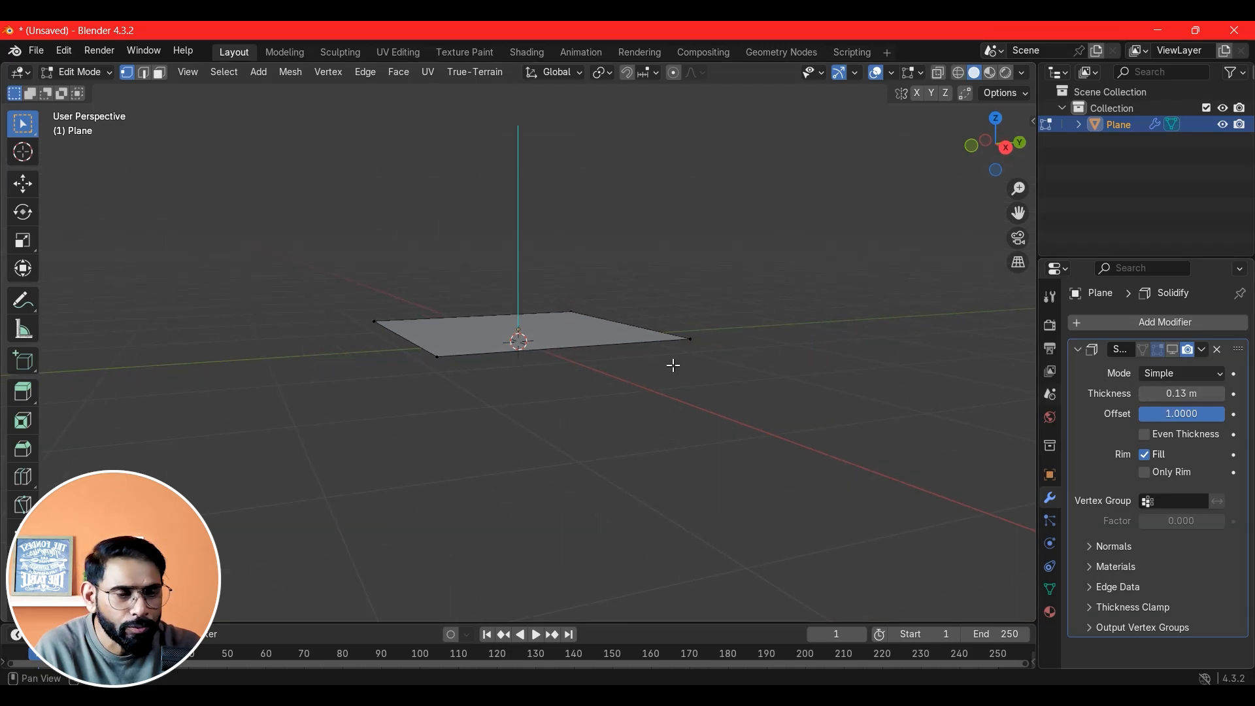
scroll(911, 404, "up", 5)
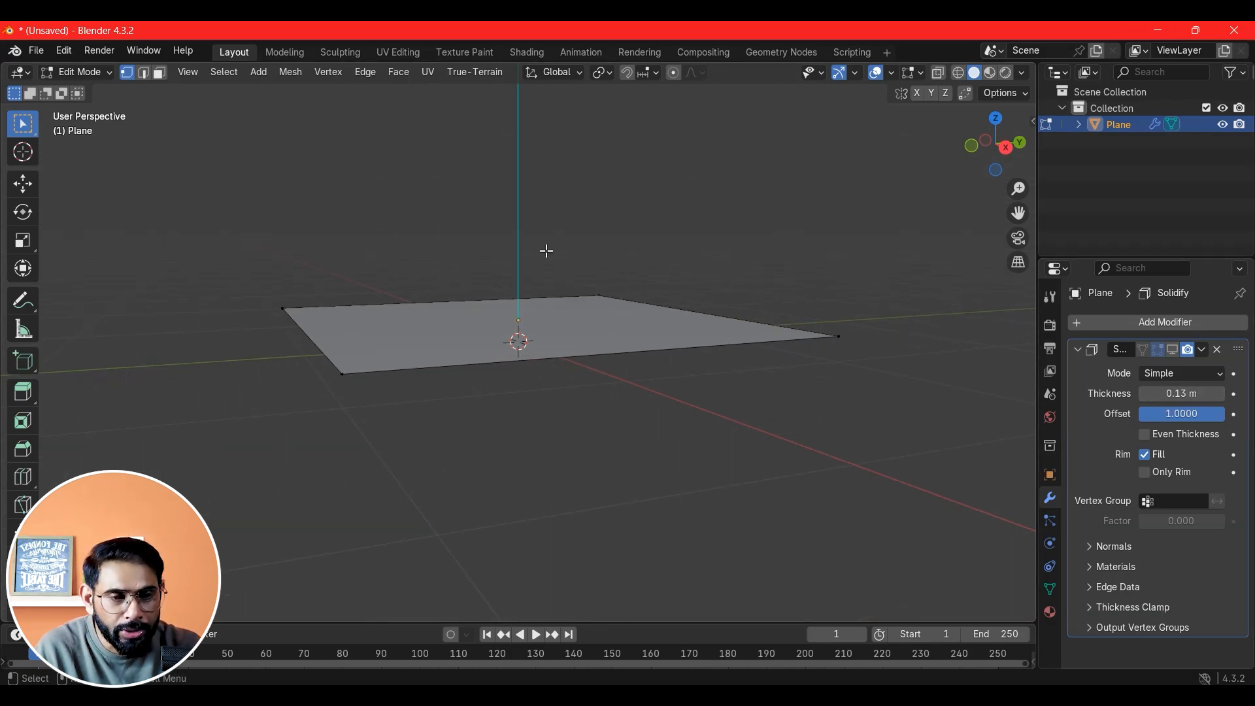
scroll(529, 295, "down", 2)
scroll(541, 332, "down", 2)
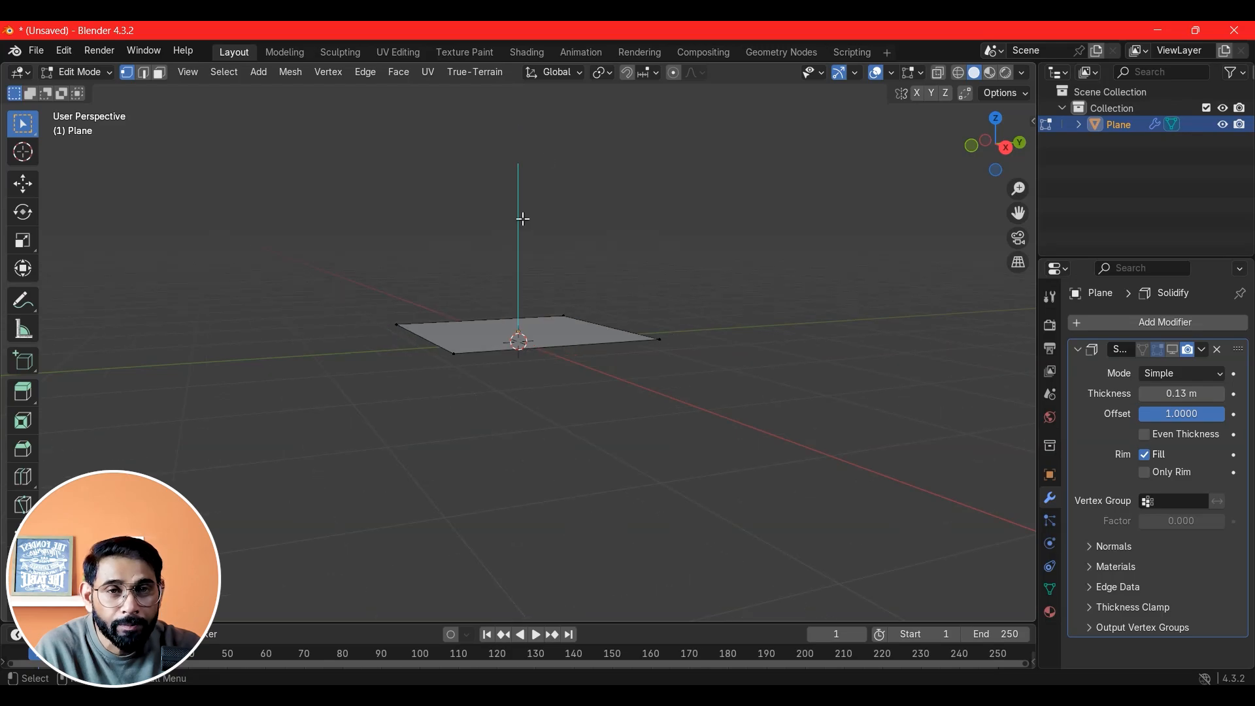
scroll(624, 376, "up", 4)
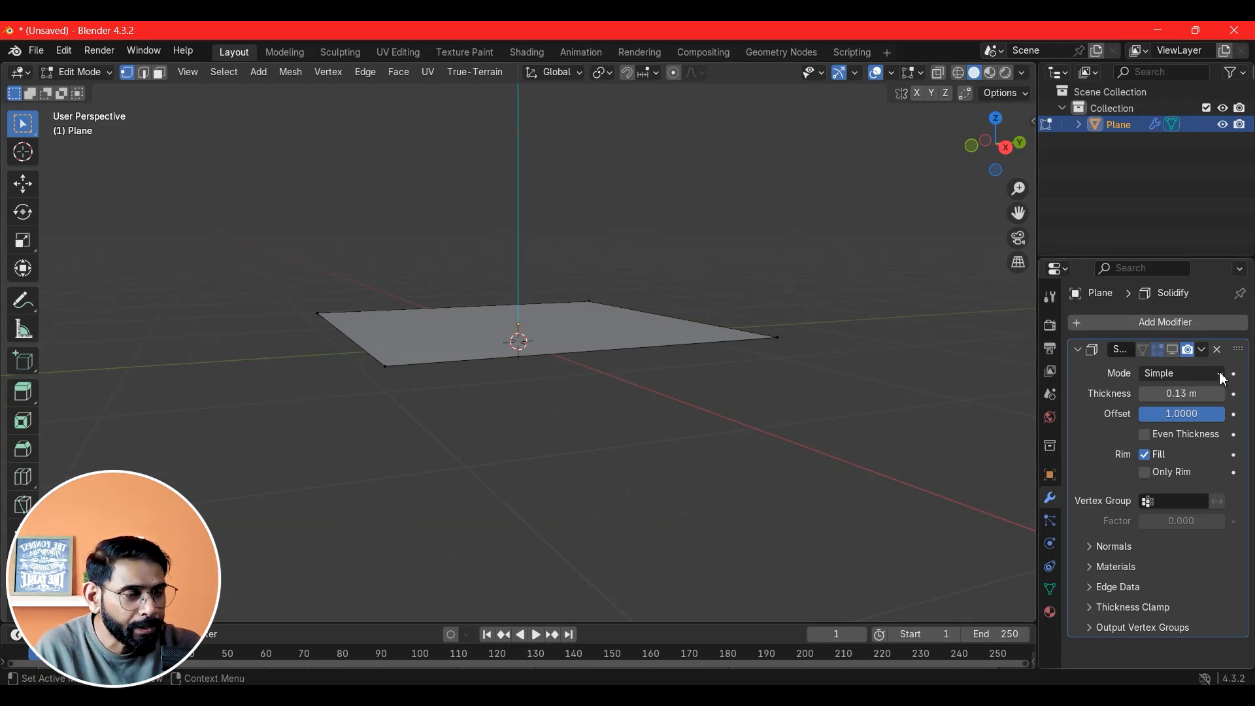
Toggle the Solidify modifier's viewport display repeatedly to compare the thickened slab with the normal's direction
left_click(1175, 352)
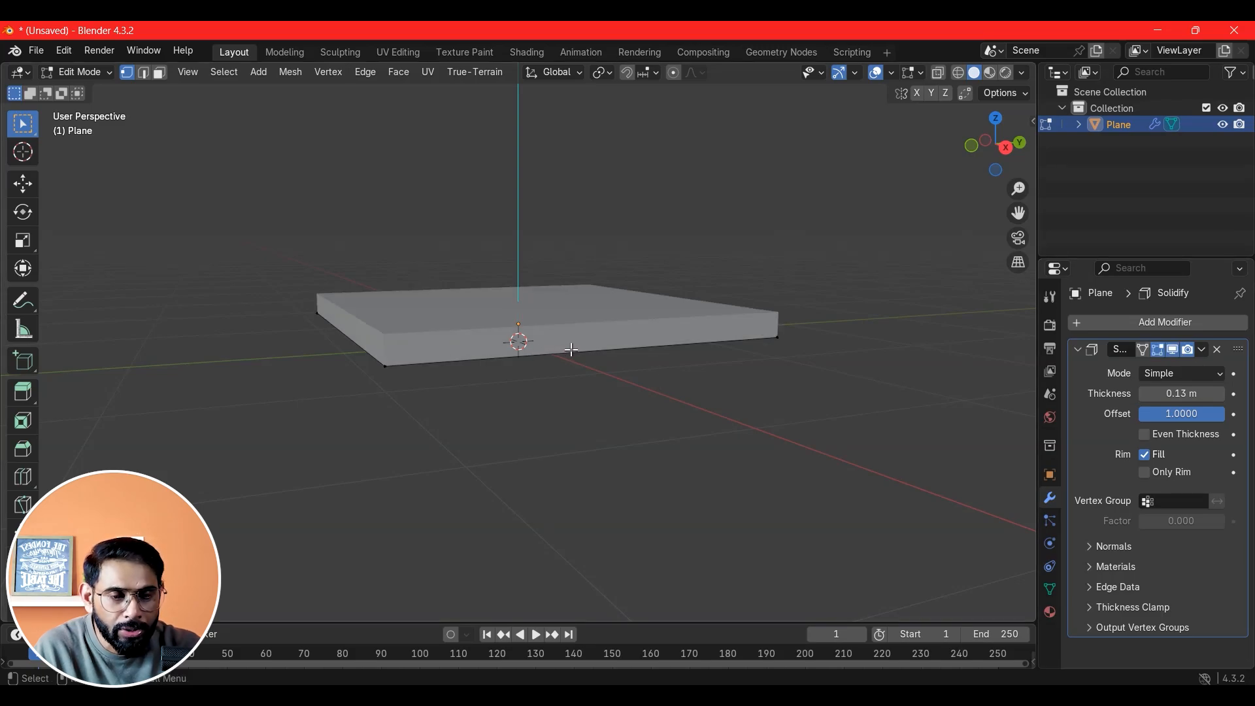
middle_click_drag(569, 347, 554, 342)
left_click(1174, 351)
left_click(1174, 351)
left_click(1174, 351)
left_click(1174, 351)
left_click(1174, 351)
left_click(1174, 351)
left_click(1174, 351)
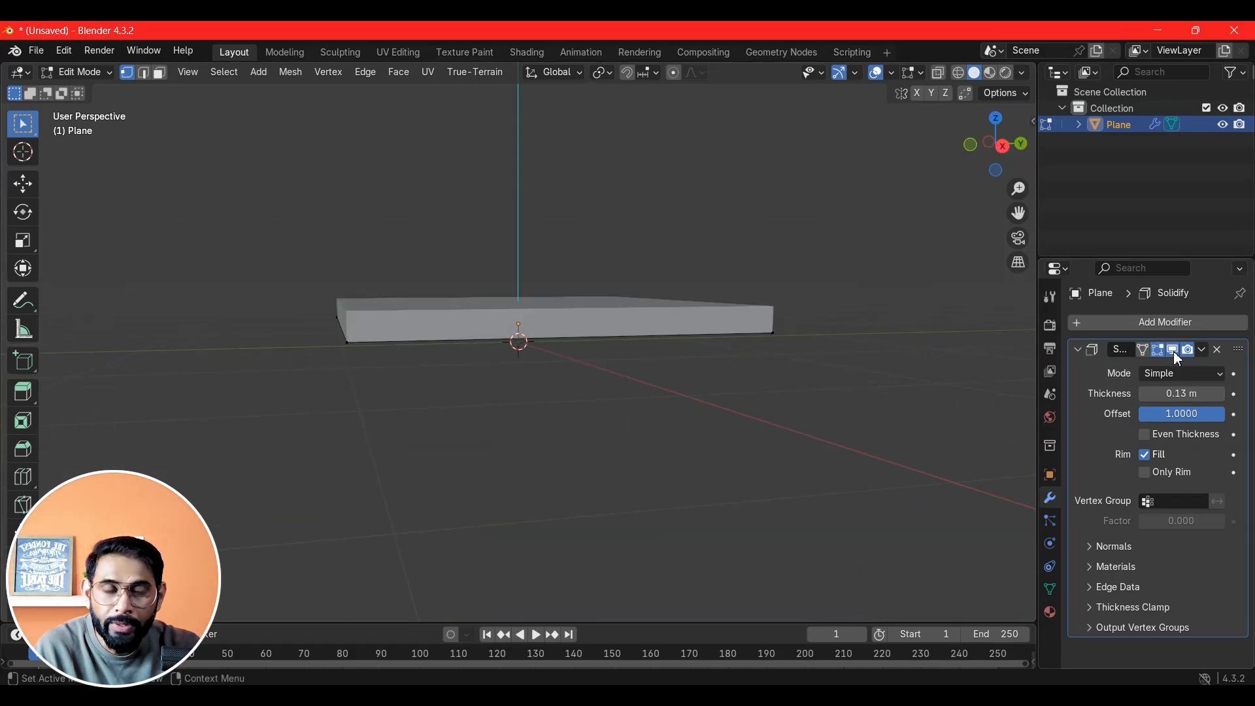
left_click(1174, 351)
Set the Solidify thickness to 0.67 m and toggle its viewport display repeatedly, leaving the effect hidden
left_click_drag(1163, 400, 1219, 401)
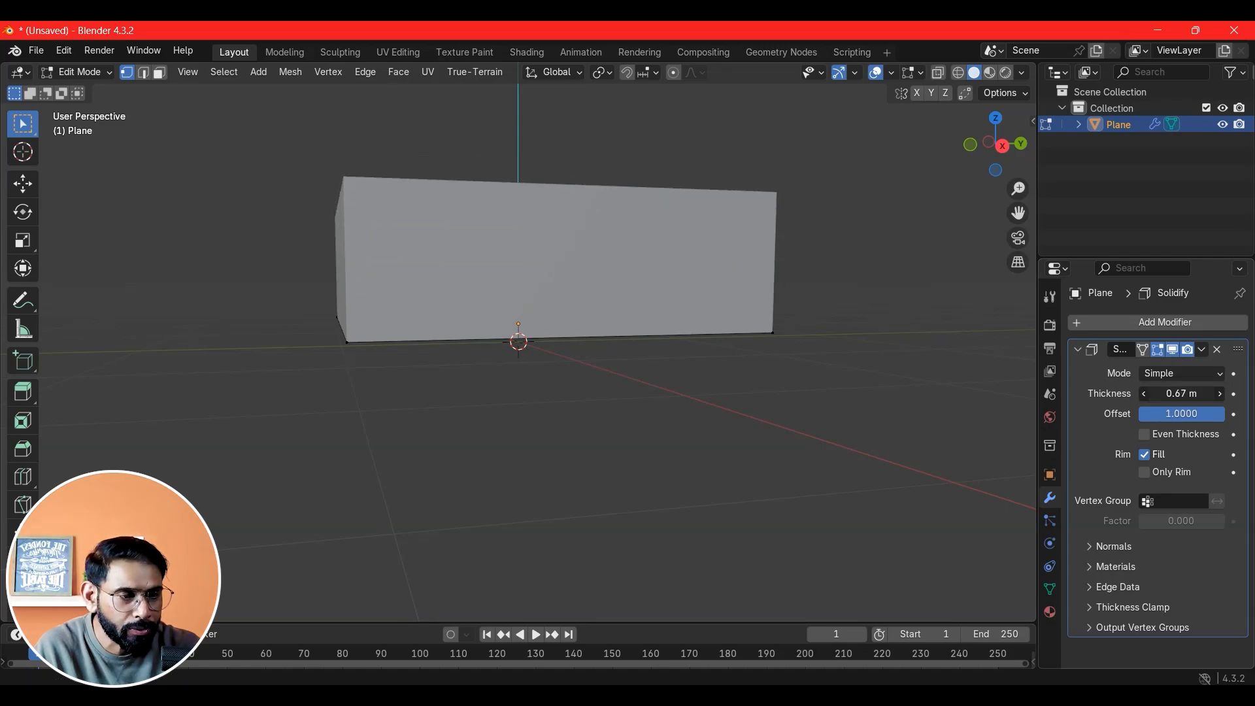
left_click(1174, 351)
left_click(1173, 351)
left_click(1173, 351)
left_click(1173, 351)
left_click(1172, 352)
left_click(1173, 351)
left_click(1172, 351)
left_click(1173, 351)
left_click(1173, 351)
left_click(1172, 351)
left_click(1173, 351)
left_click(1173, 351)
left_click(1172, 351)
left_click(1173, 351)
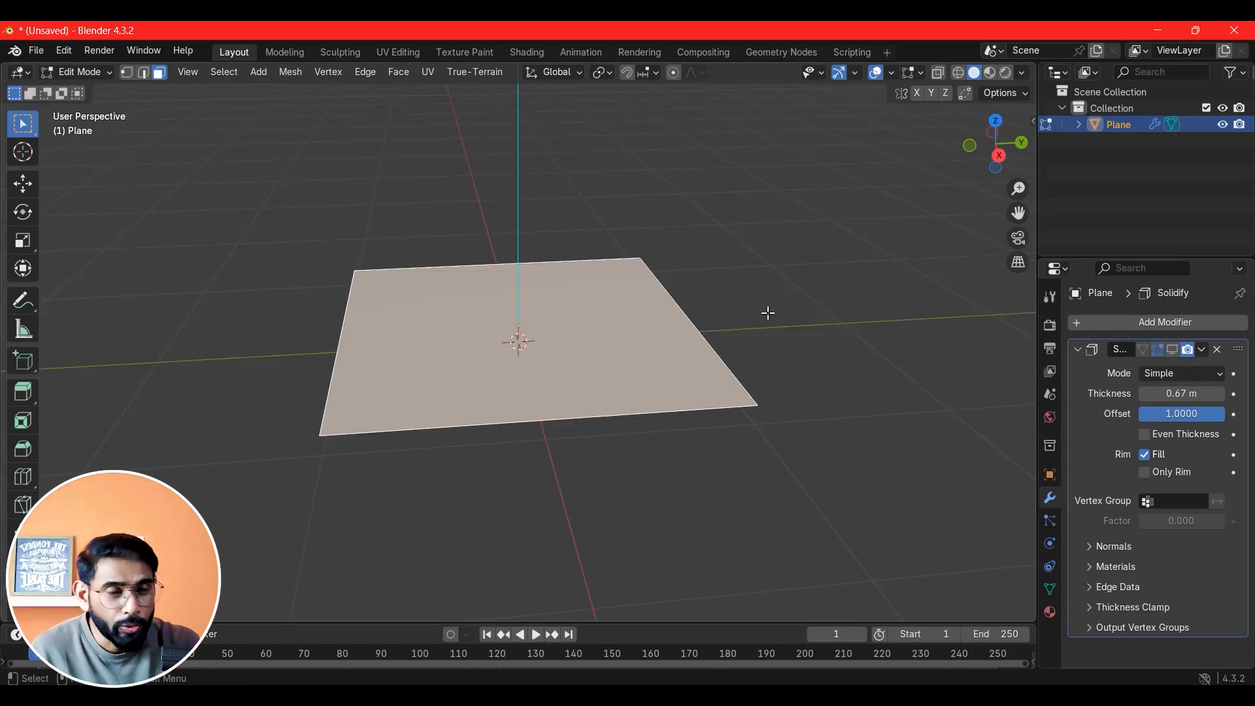
Flip the normal of the plane's selected face and check its direction from above and below
middle_click_drag(641, 316, 644, 281)
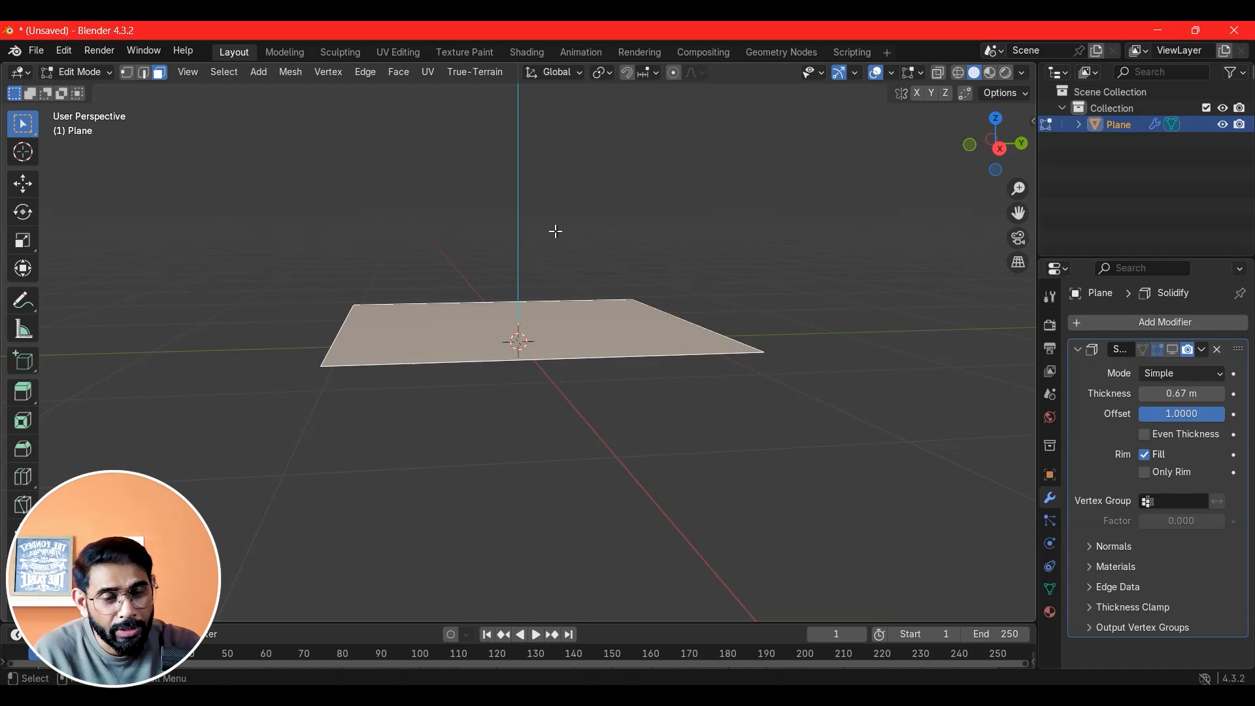
middle_click_drag(556, 231, 540, 177)
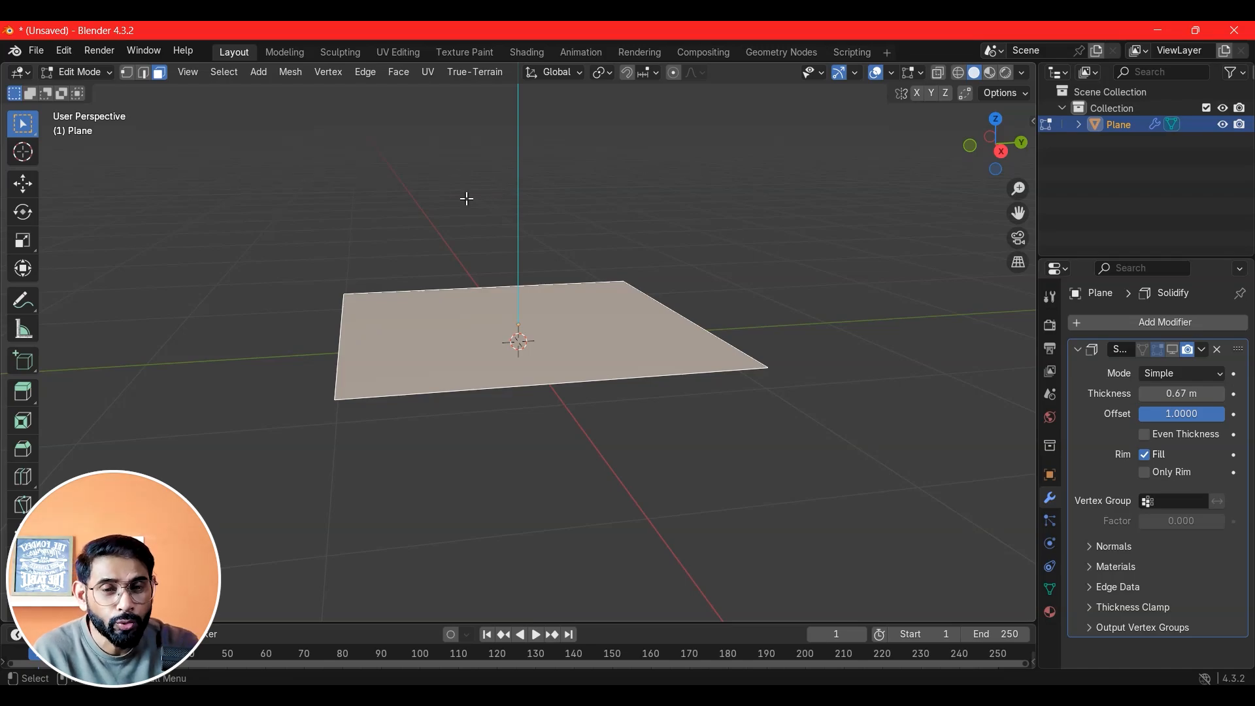
left_click(288, 72)
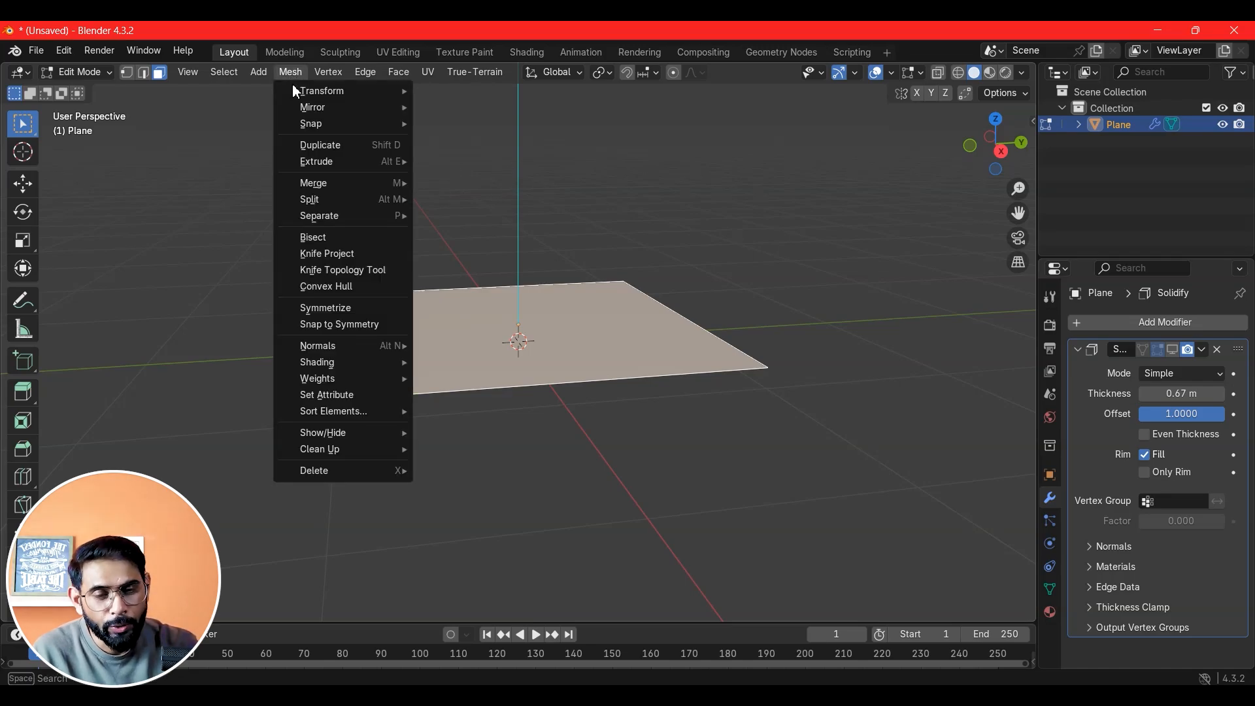
mouse_move(336, 345)
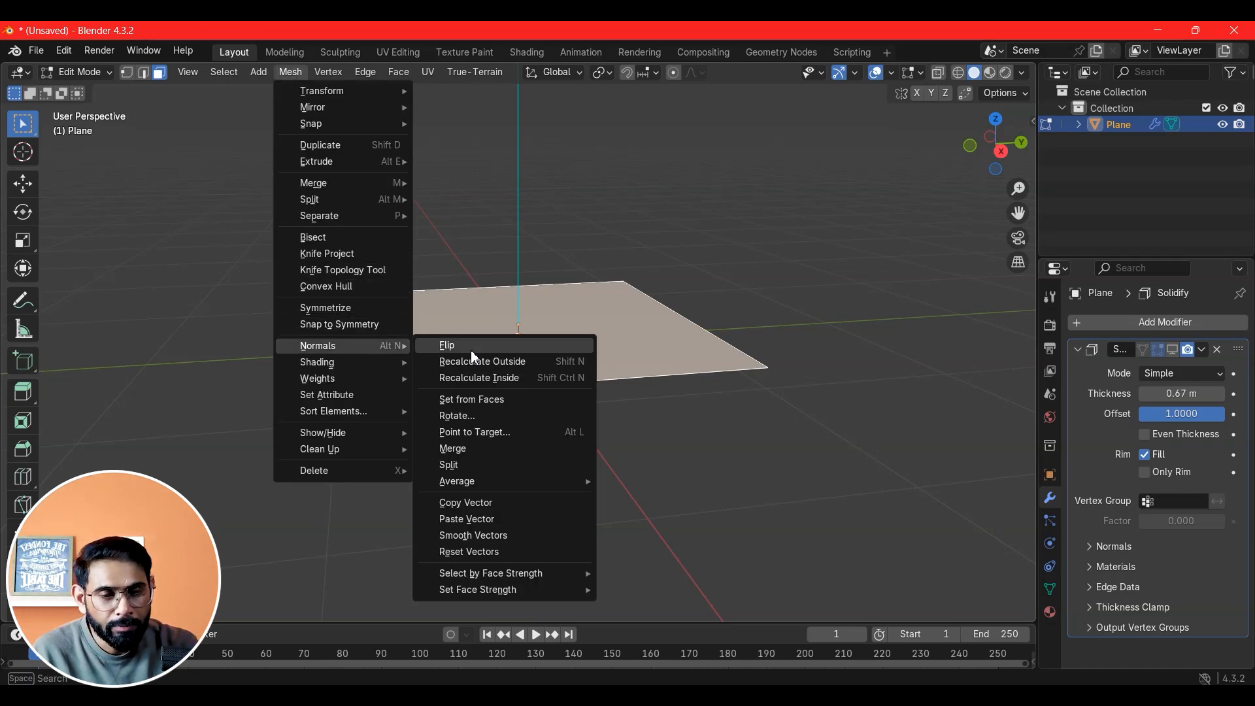
left_click(451, 351)
middle_click_drag(738, 428, 751, 373)
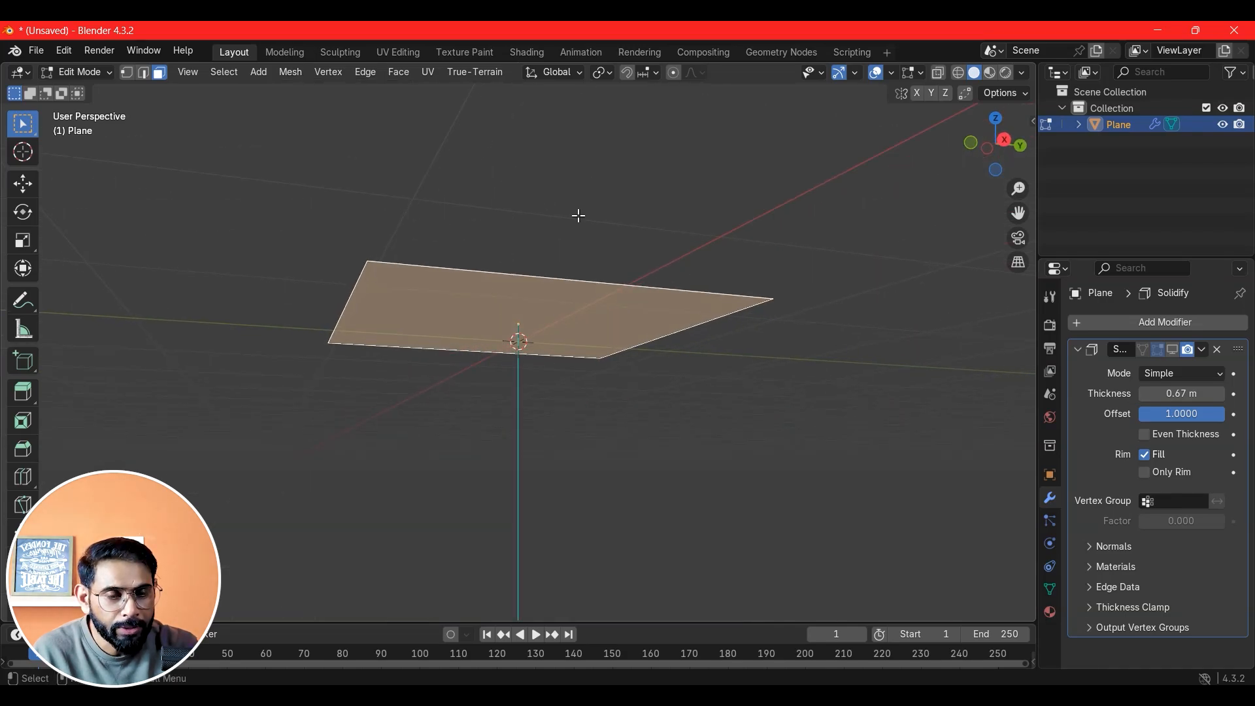
middle_click_drag(578, 215, 596, 281)
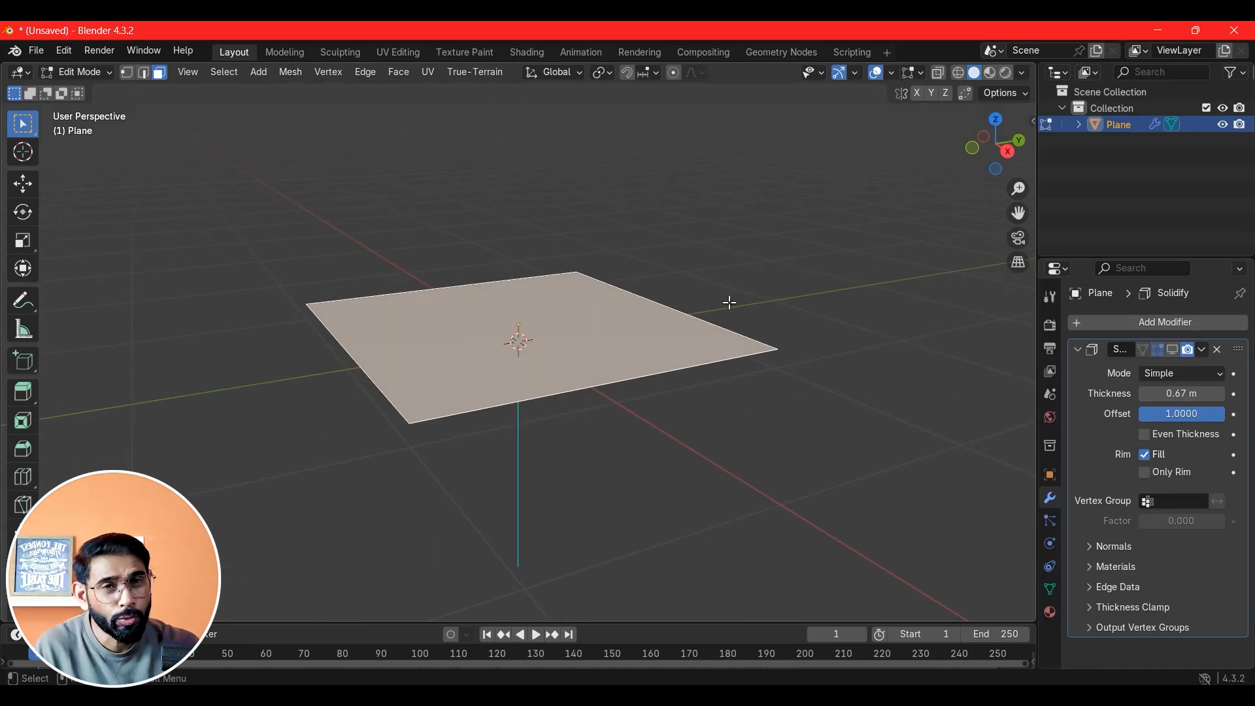
middle_click_drag(764, 311, 767, 261)
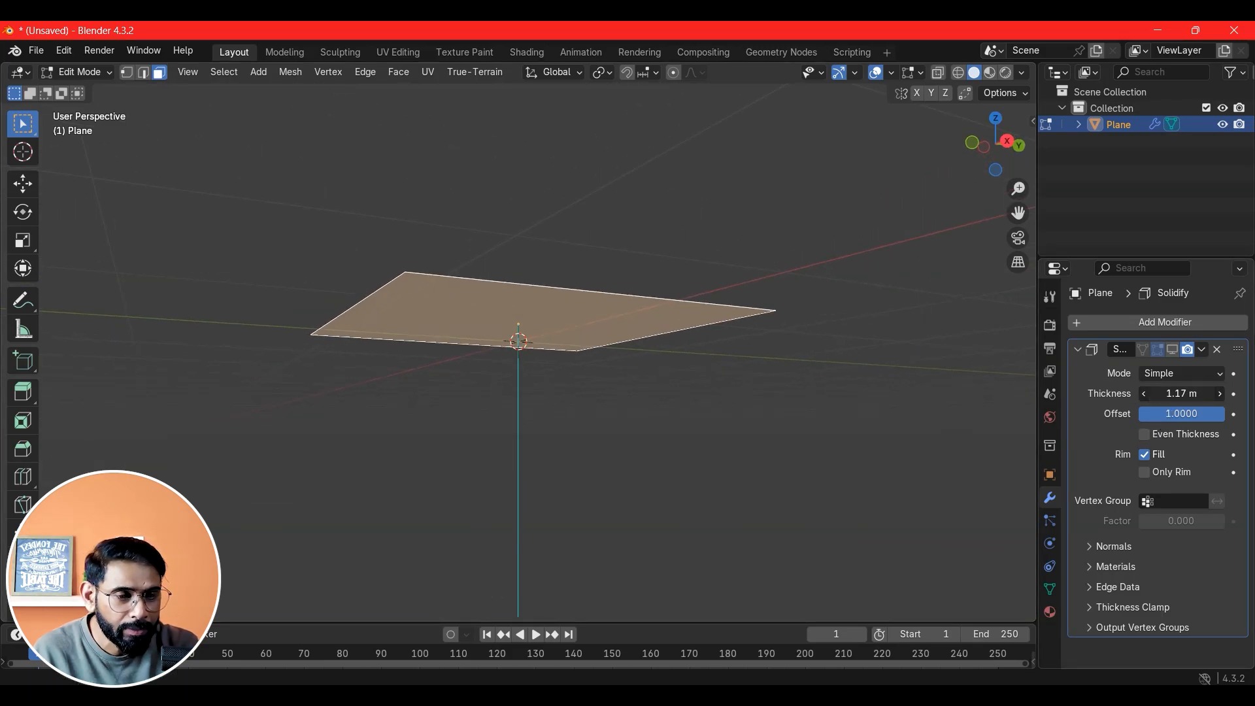
Set the Solidify thickness to 1.04 m and show the effect in the viewport to inspect the extrusion direction
mouse_move(1170, 394)
left_mouse_down()
mouse_move(1196, 375)
mouse_move(1090, 394)
mouse_move(1168, 393)
mouse_move(1139, 393)
mouse_move(1151, 393)
left_mouse_up()
left_click(1173, 350)
middle_click_drag(821, 412, 643, 471)
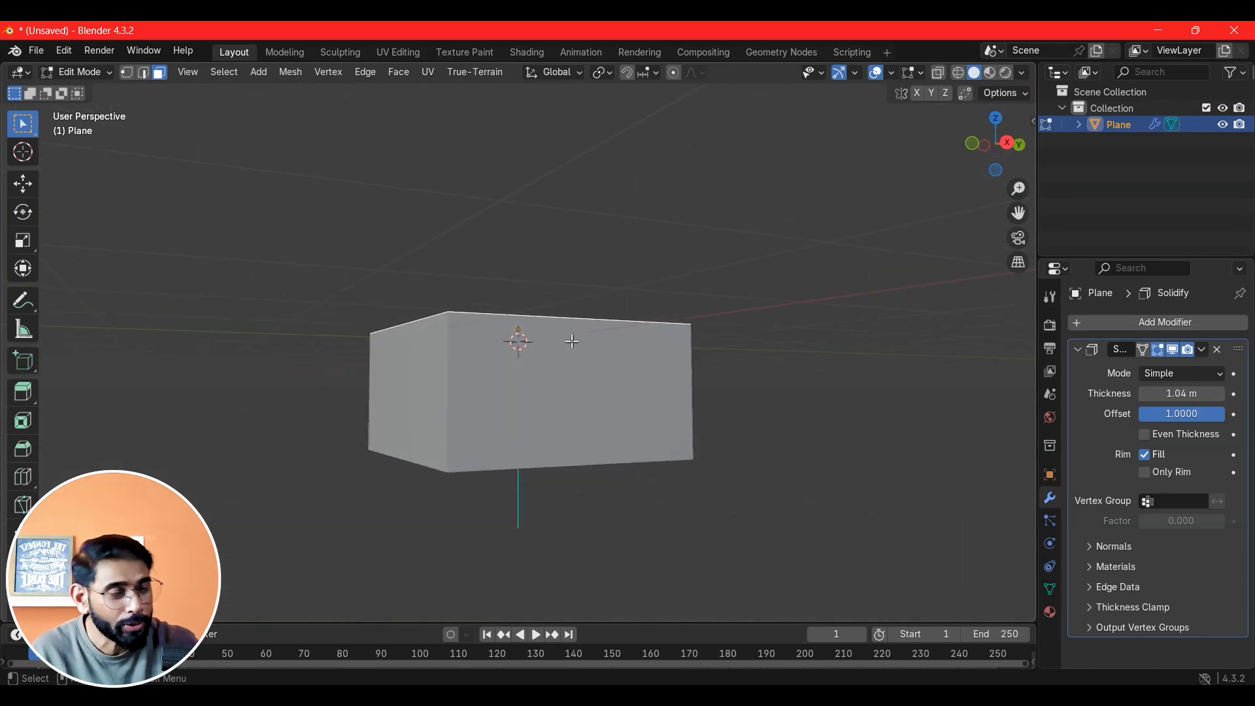
middle_click_drag(633, 308, 565, 417)
middle_click_drag(552, 530, 652, 484)
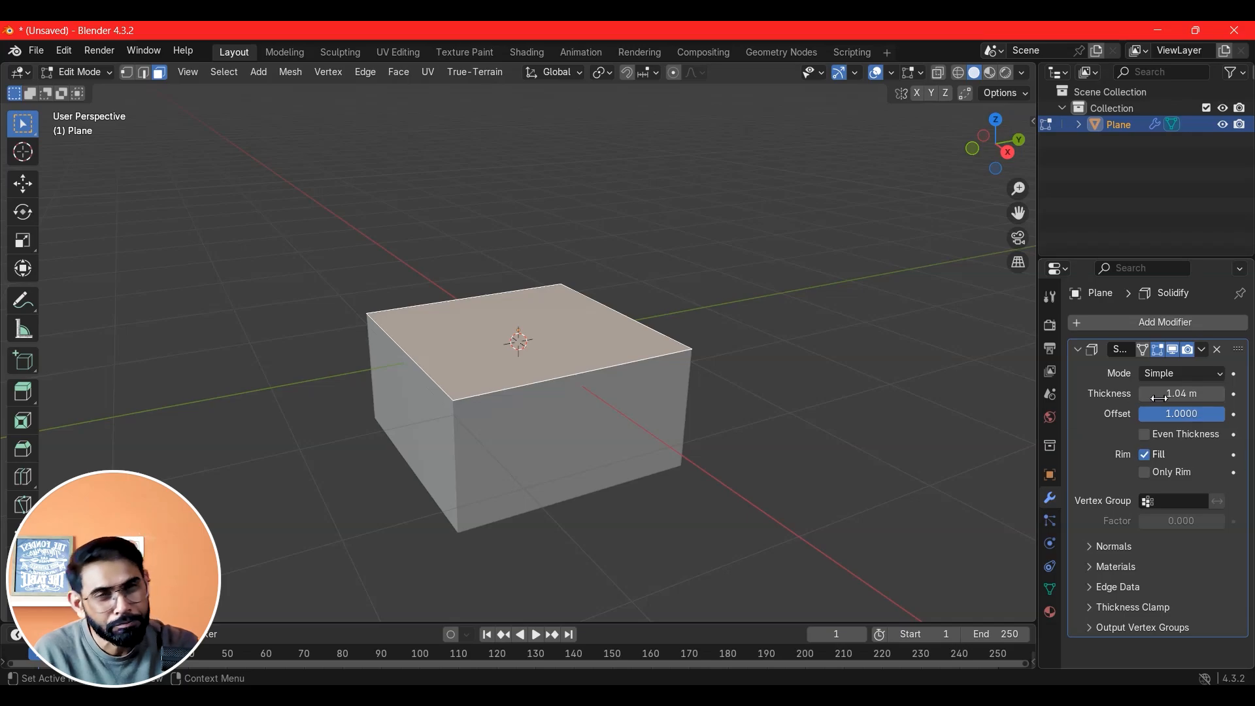
middle_click_drag(759, 384, 717, 409)
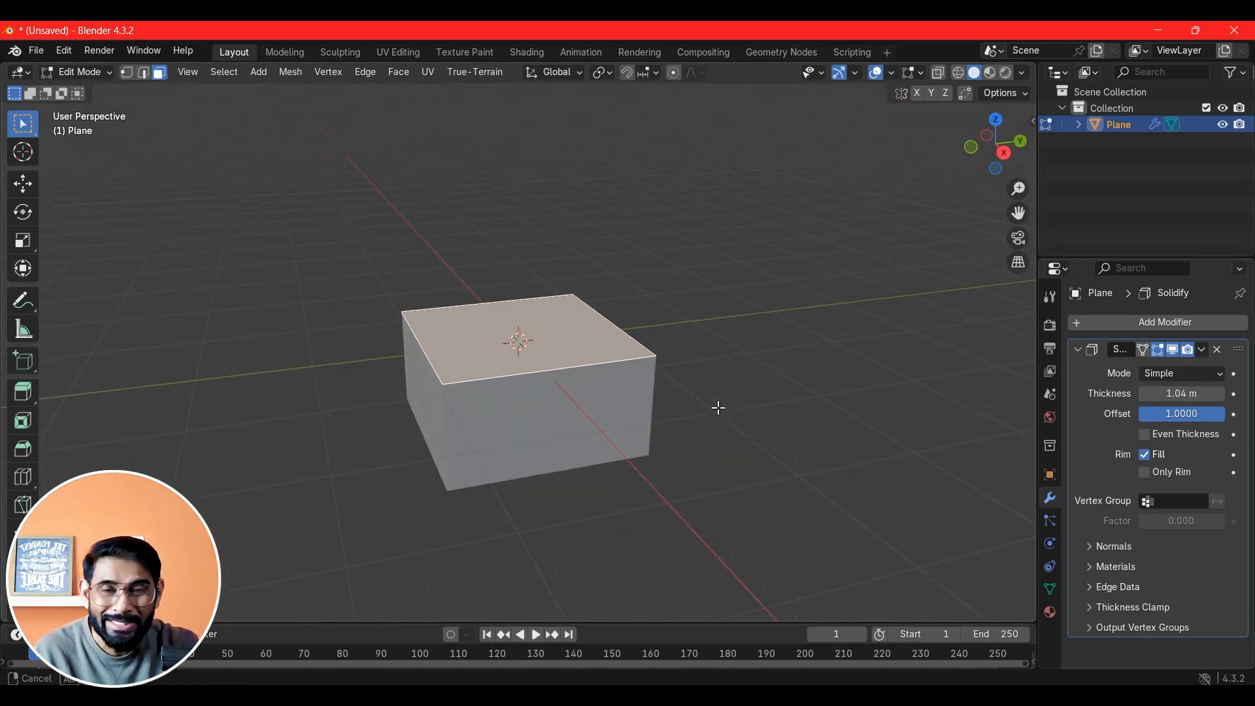
Set the Solidify offset to -1 and return to Object Mode
left_click_drag(1154, 399, 1014, 399)
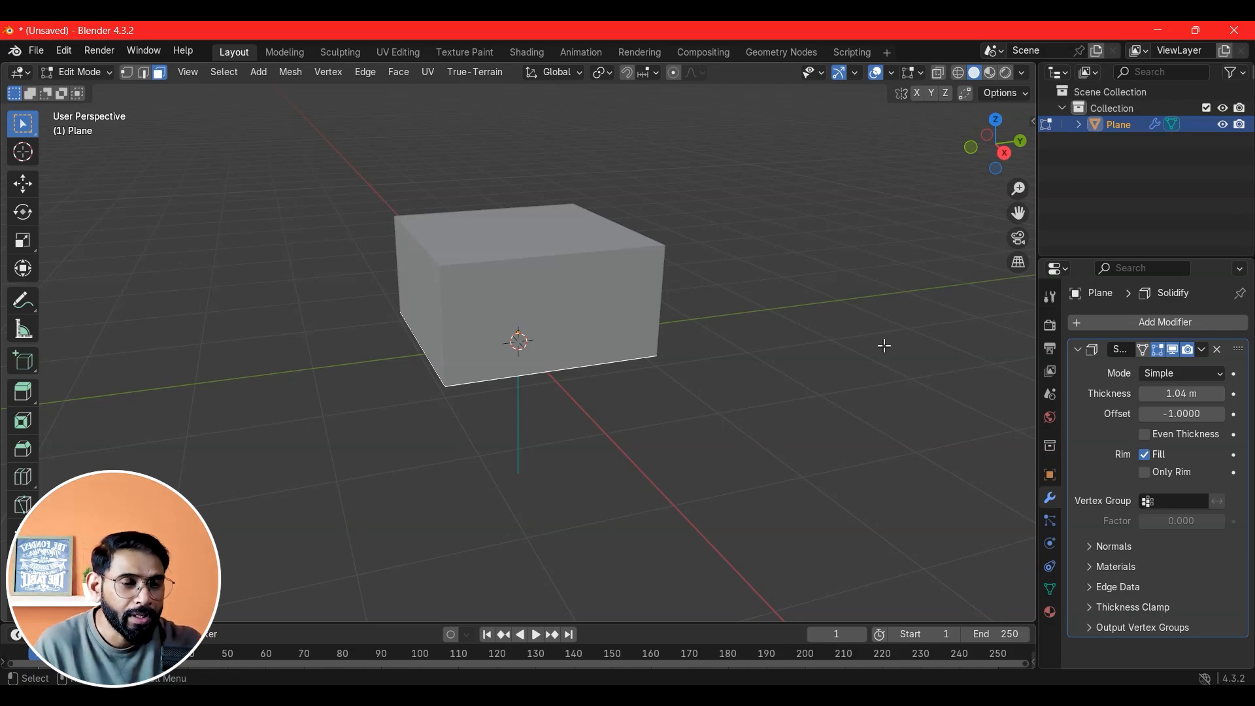
scroll(698, 382, "down", 2)
scroll(697, 382, "up", 2)
key("Tab")
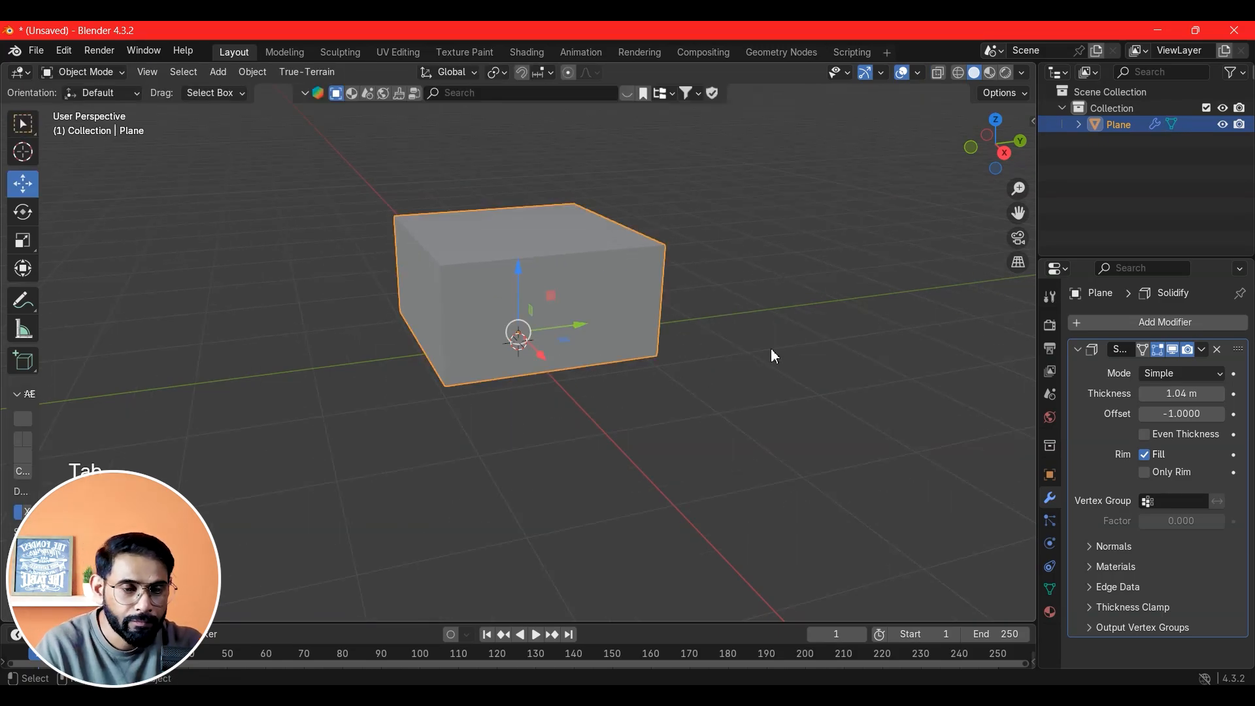
Add a second plane and move it along the Y axis, well clear of the solidified plane
scroll(692, 320, "down", 1)
middle_click_drag(738, 352, 685, 370, "shift")
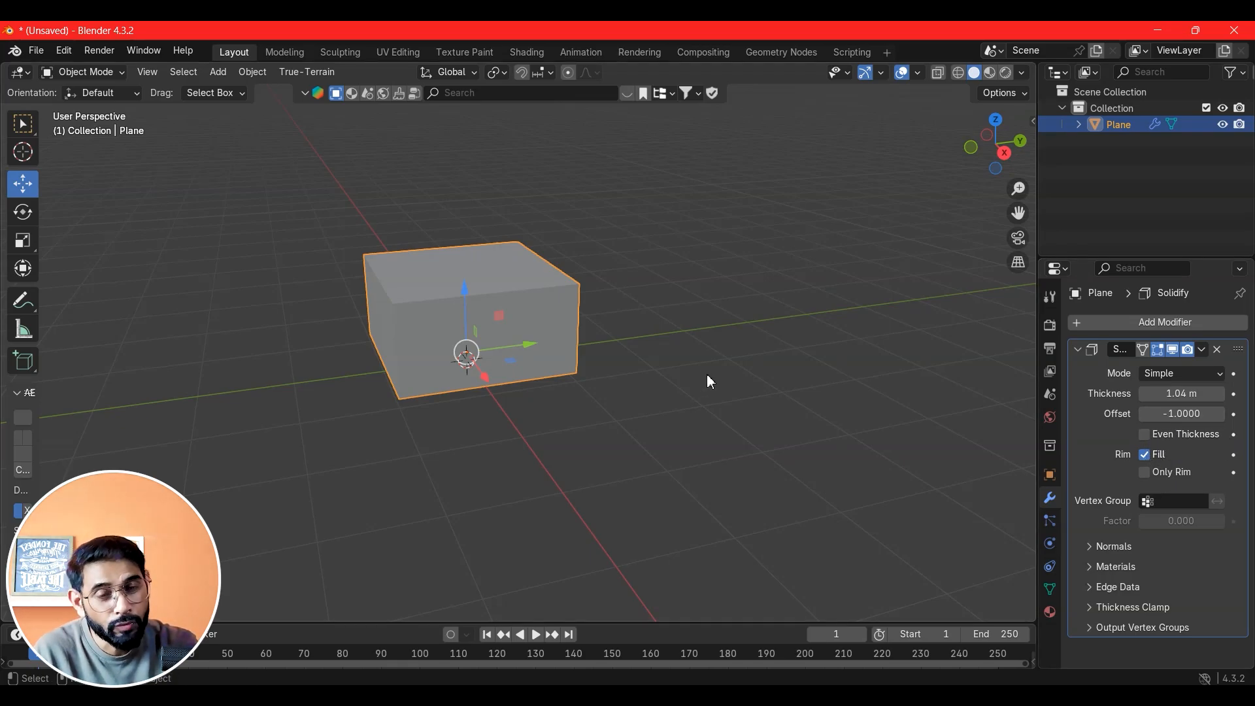
middle_click_drag(350, 336, 757, 347)
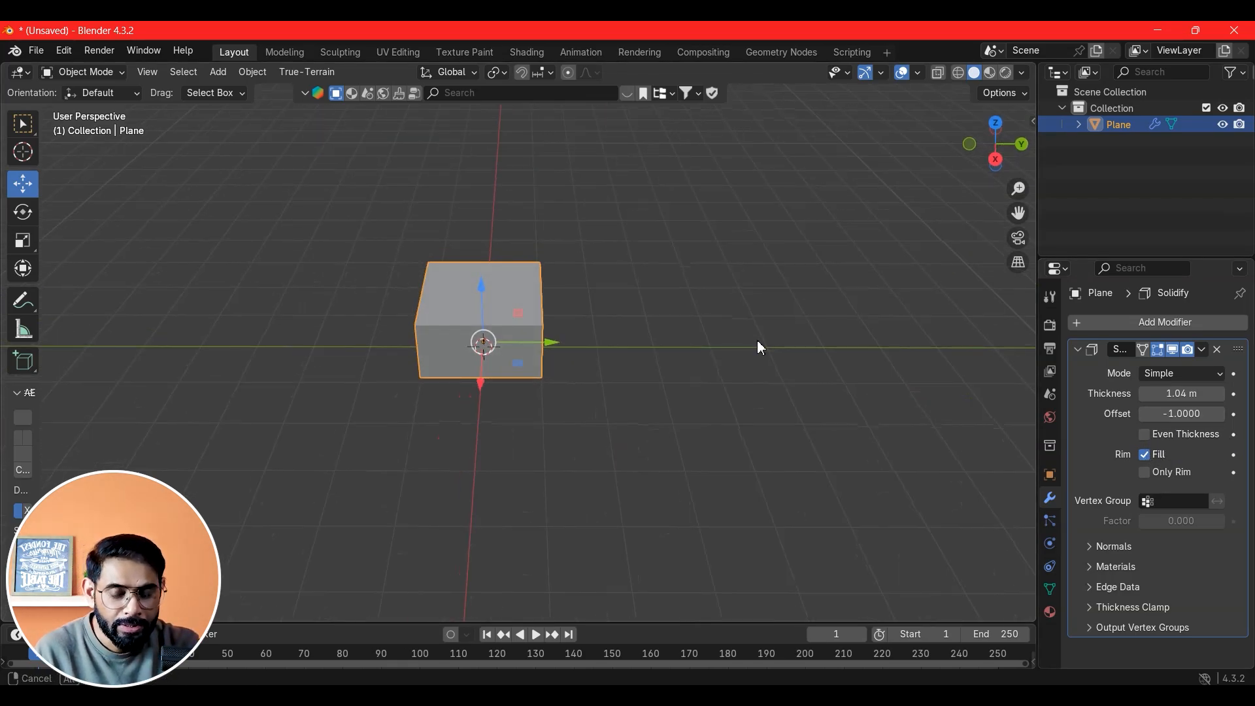
left_click(792, 406)
key("shift+a")
mouse_move(766, 373)
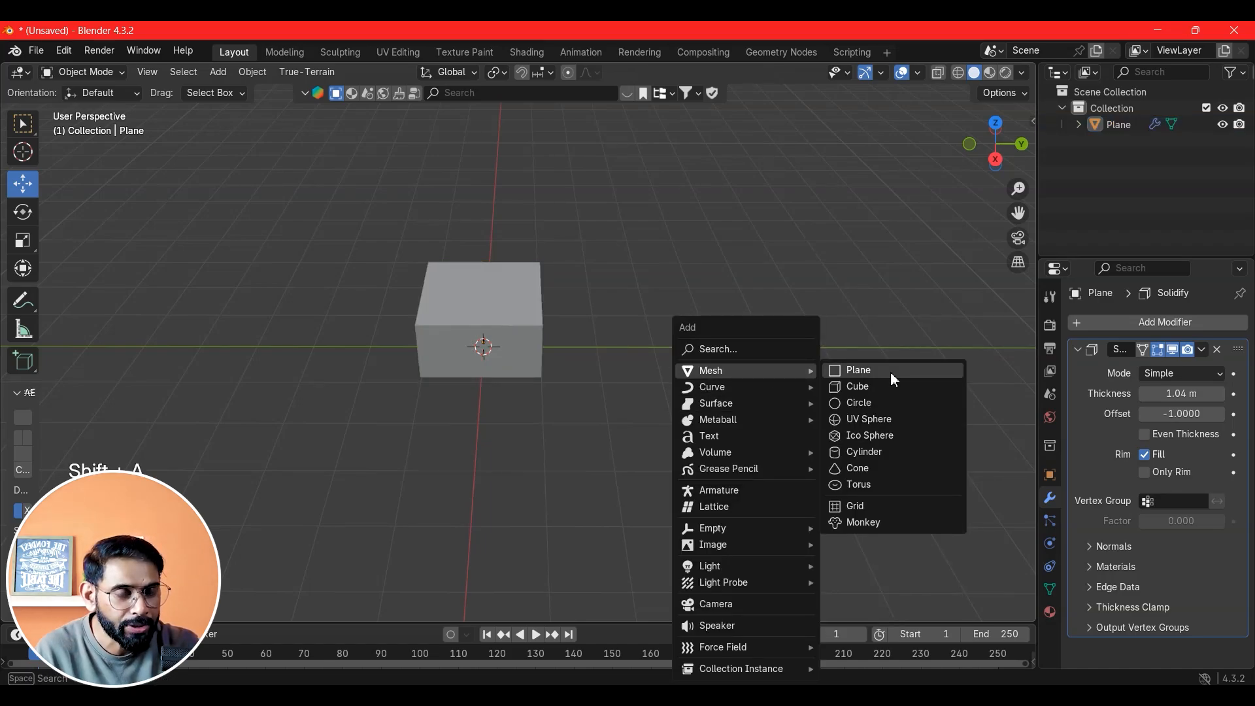
left_click(894, 374)
left_click_drag(511, 355, 806, 353)
scroll(806, 353, "up", 3)
middle_click_drag(818, 353, 650, 340)
scroll(653, 344, "up", 2)
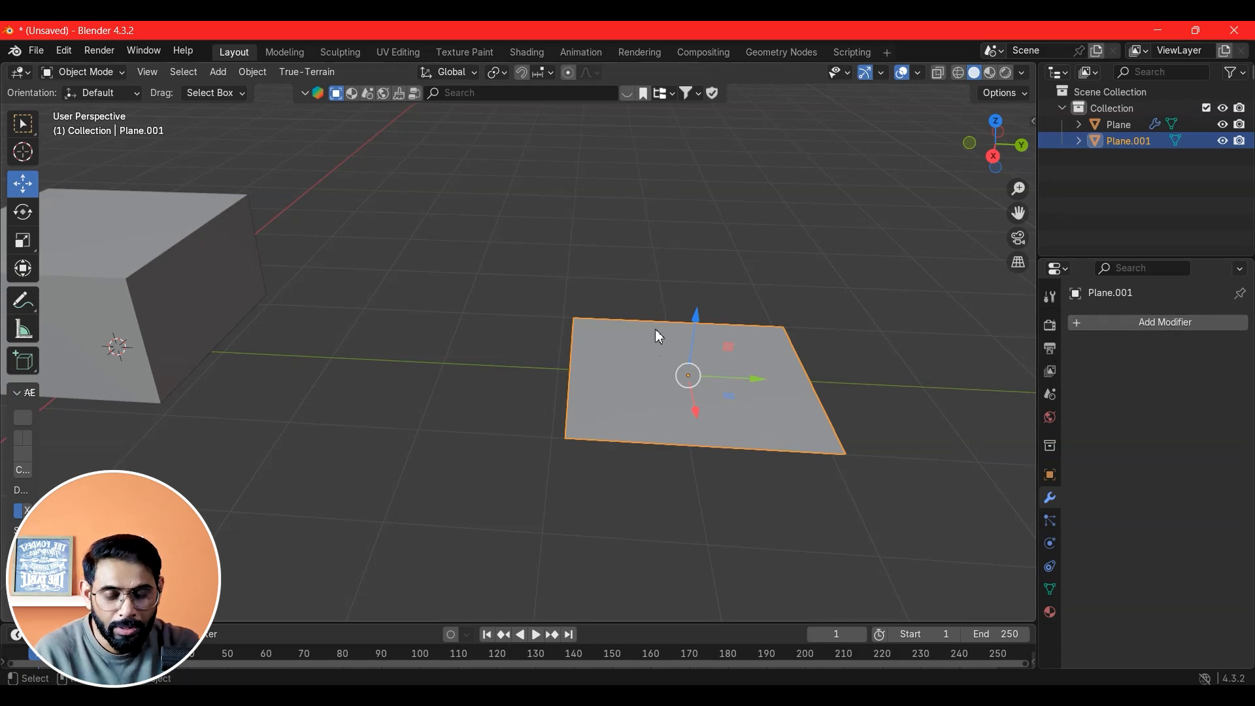
Extrude the new plane's edge on the negative X side upward along Z by about 1.76 m and return to Object Mode
key("Tab")
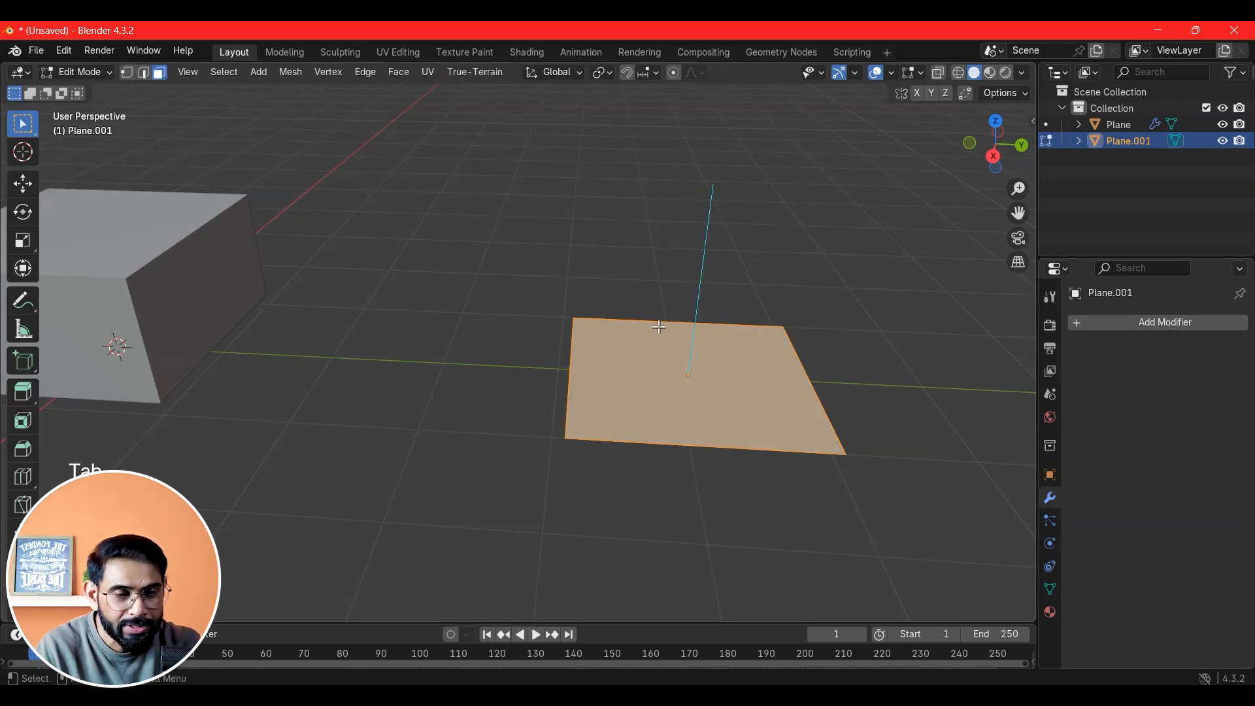
left_click(678, 319)
left_click(678, 326)
key("2")
left_click(680, 322)
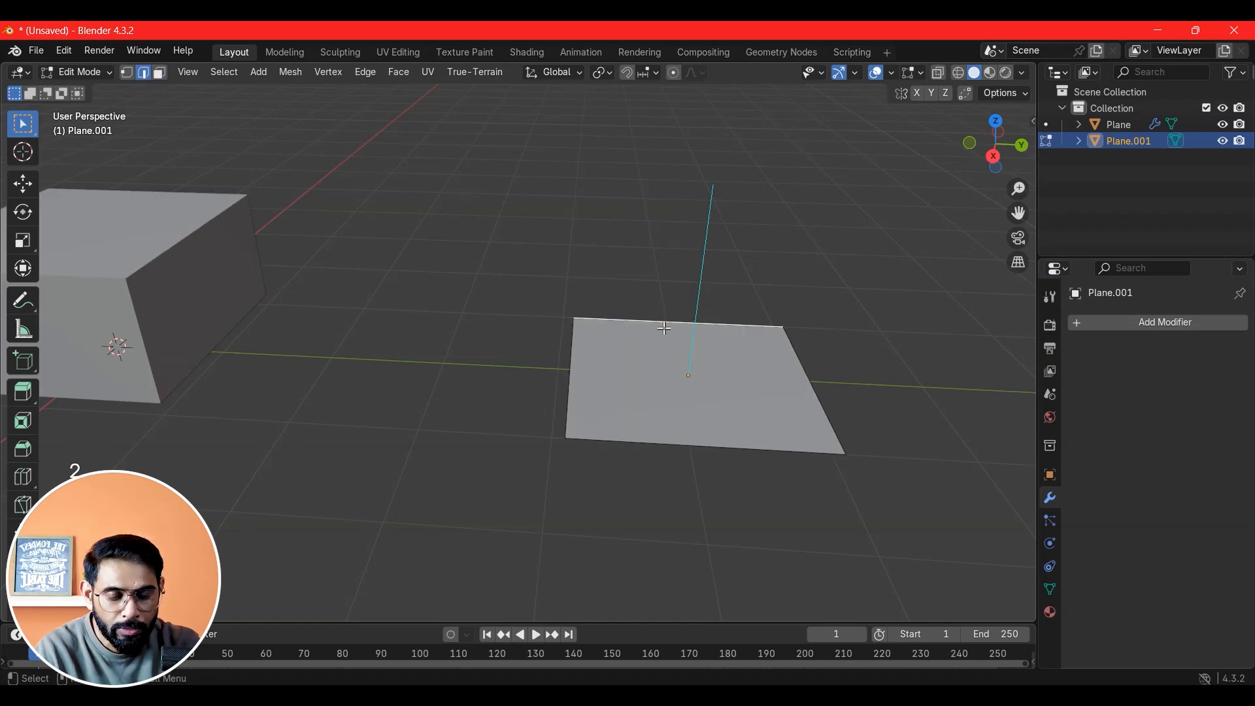
key("ctrl+z")
key("ctrl+z")
middle_click_drag(664, 328, 580, 216)
key("e")
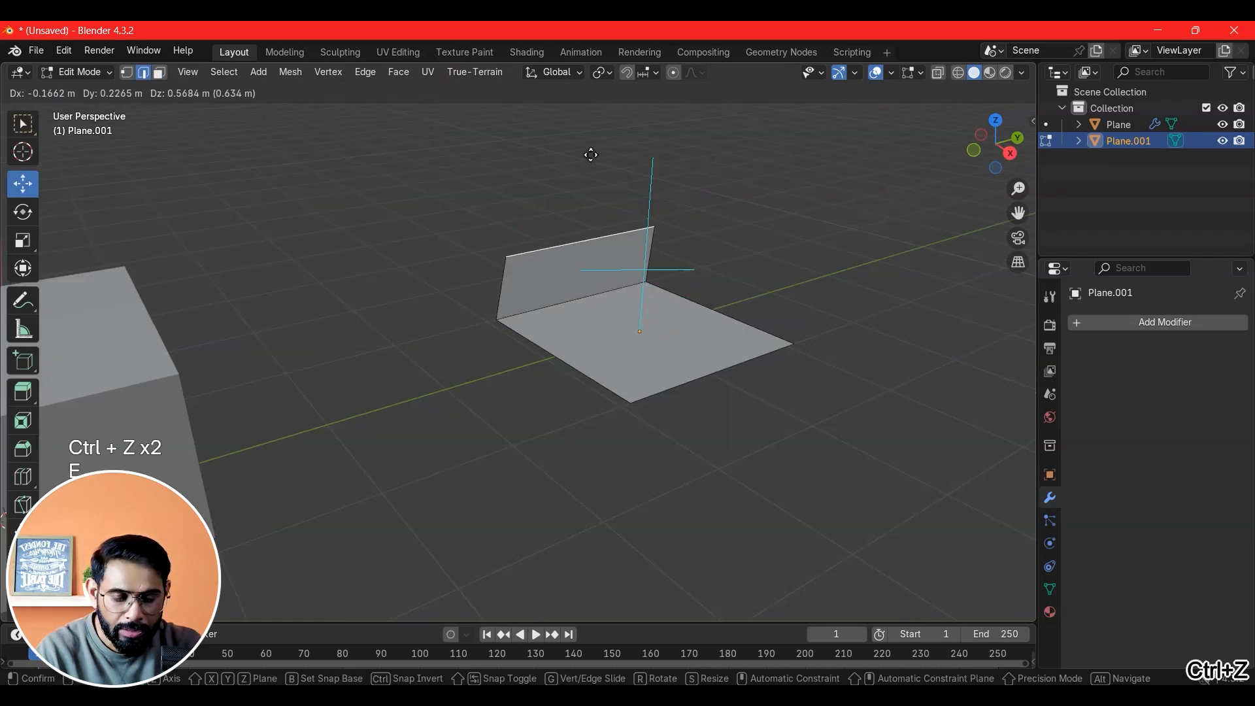
key("z")
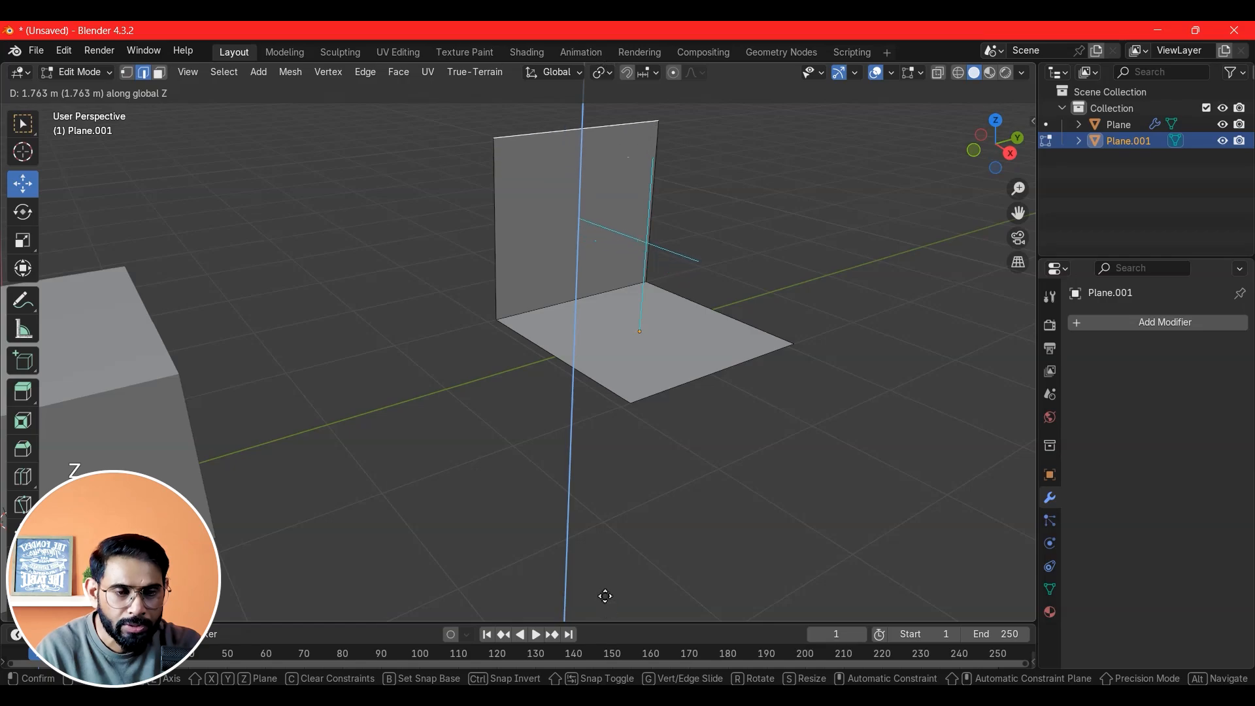
left_click(605, 596)
left_click(712, 422)
middle_click_drag(823, 400, 743, 429)
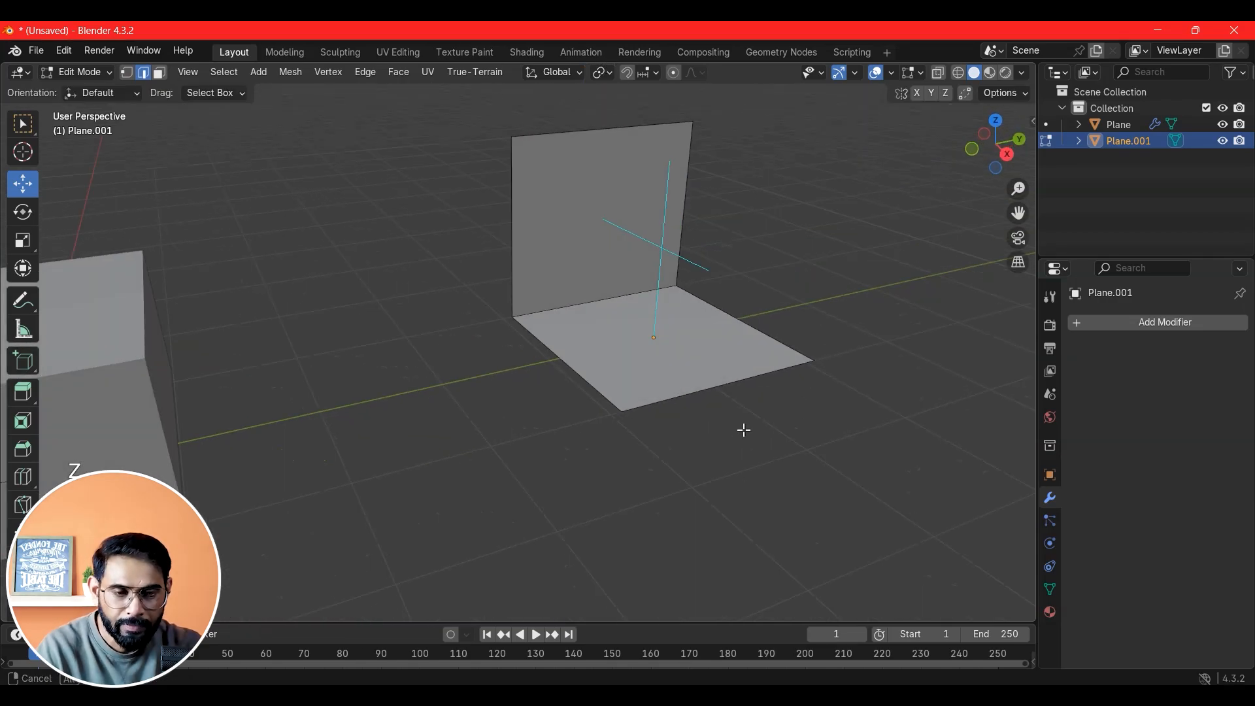
scroll(743, 429, "up", 3)
middle_click_drag(698, 367, 594, 389)
scroll(664, 419, "down", 2)
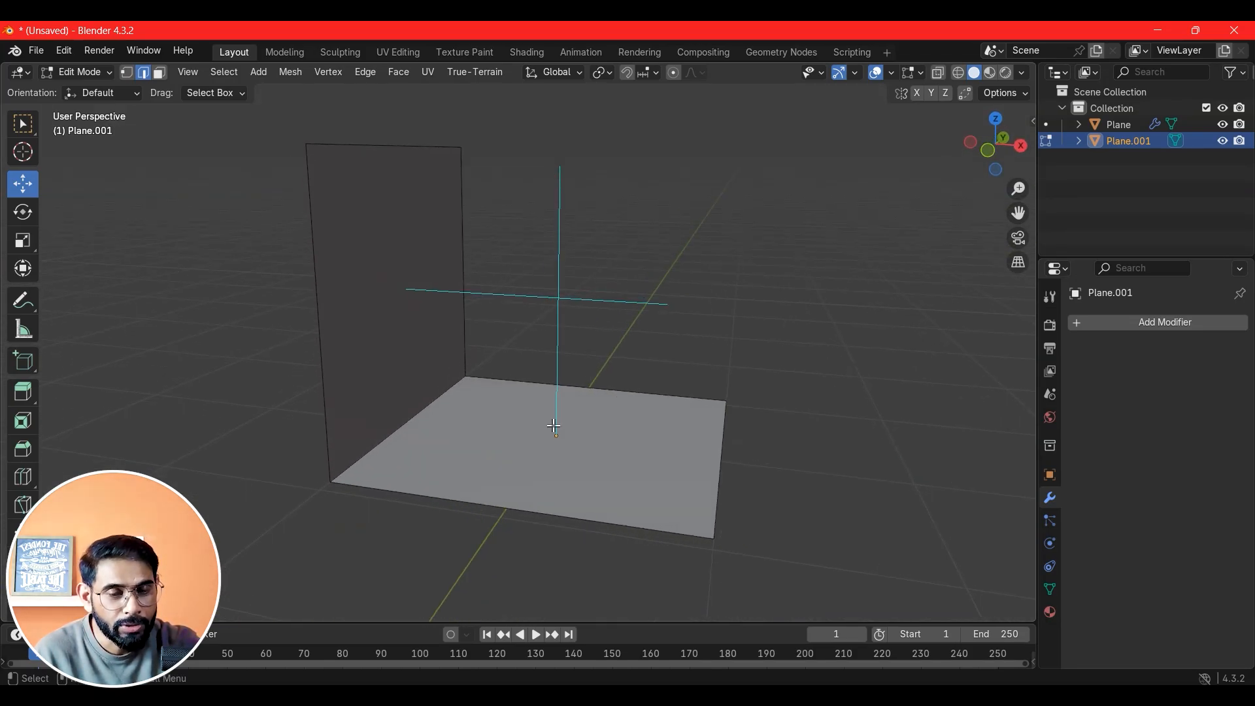
key("Tab")
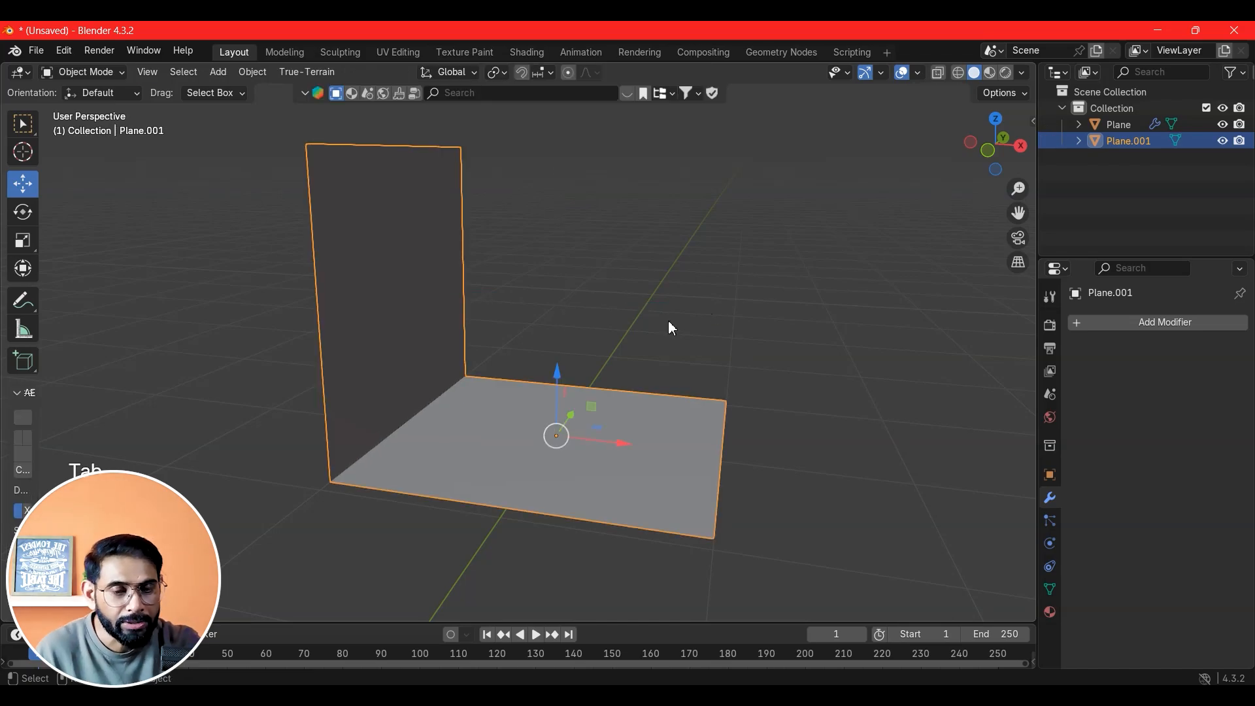
Add a Solidify modifier to the L-shaped plane and set its thickness to 0.32 m
middle_click_drag(569, 406, 374, 397)
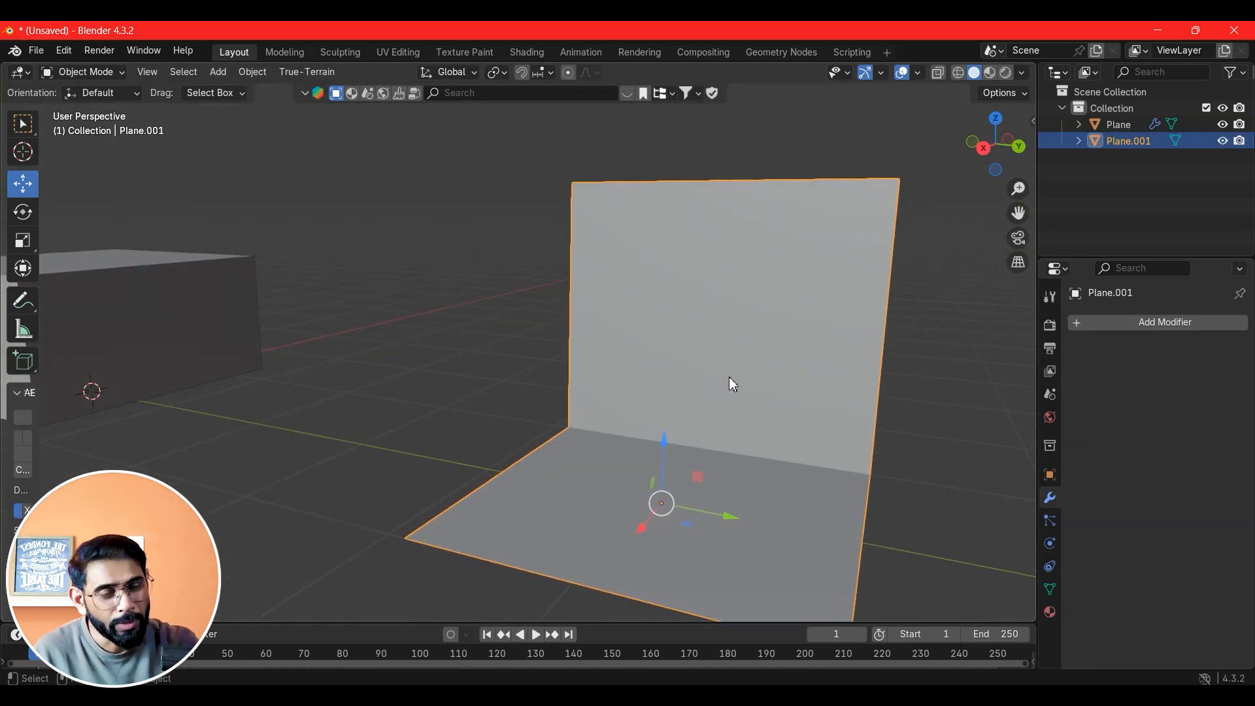
left_click(1111, 324)
mouse_move(1114, 332)
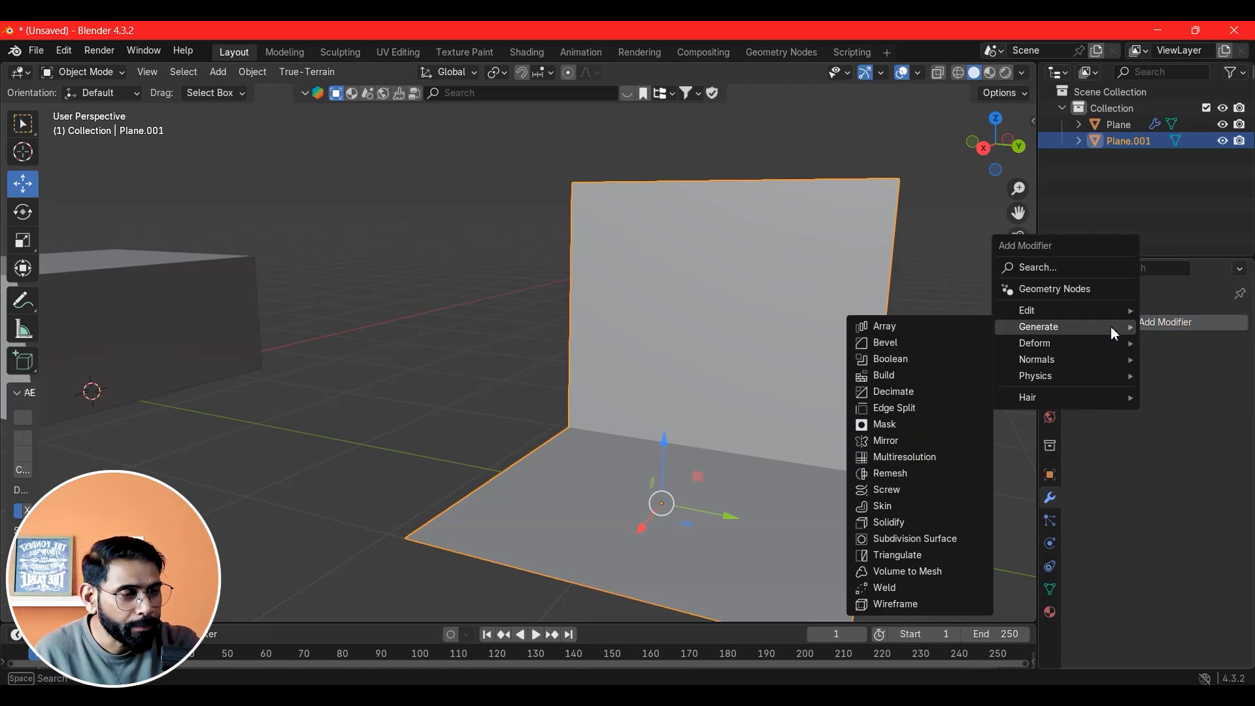
left_click(900, 523)
middle_click_drag(810, 451, 785, 462)
left_click_drag(1177, 393, 1226, 393)
scroll(712, 409, "down", 2)
scroll(712, 415, "down", 2)
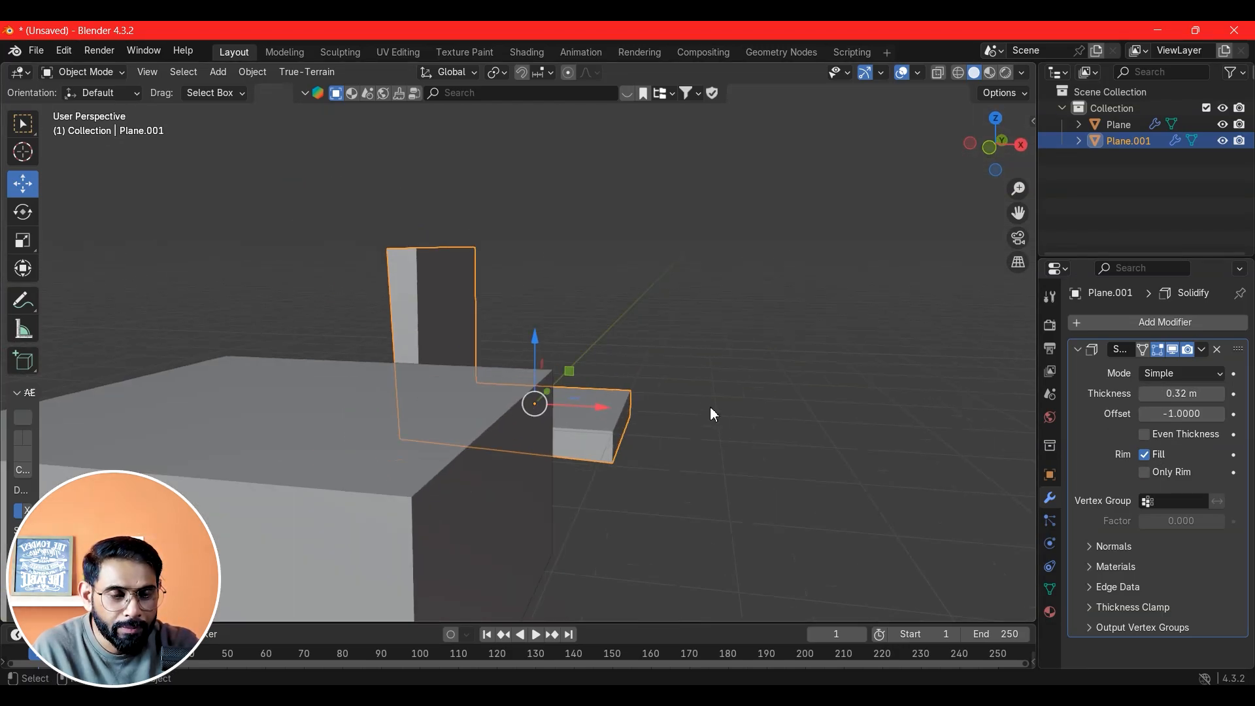
Move the first solidified plane along negative X so it no longer blocks the view of the L-shape
left_click(377, 461)
scroll(449, 468, "down", 2)
left_click_drag(473, 487, 163, 451)
middle_click_drag(409, 430, 462, 457)
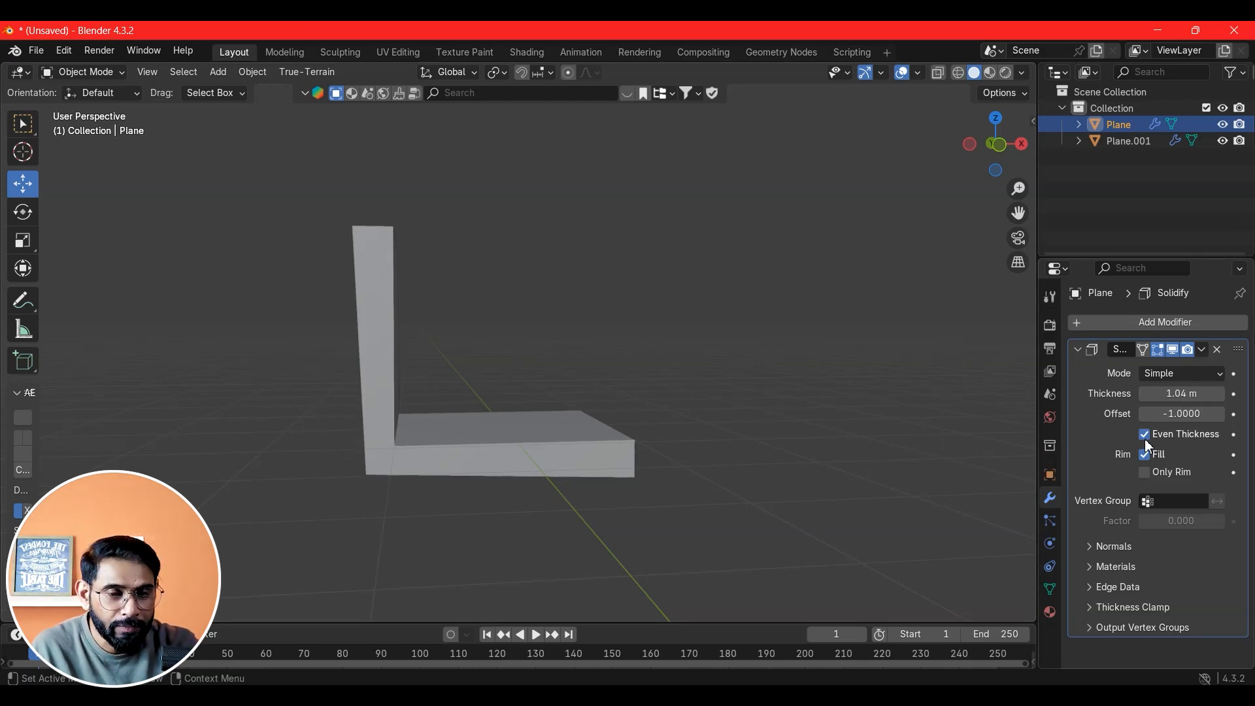
Toggle Even Thickness repeatedly on the L-shape's Solidify modifier to compare the wall thickness, leaving it enabled
left_click(575, 468)
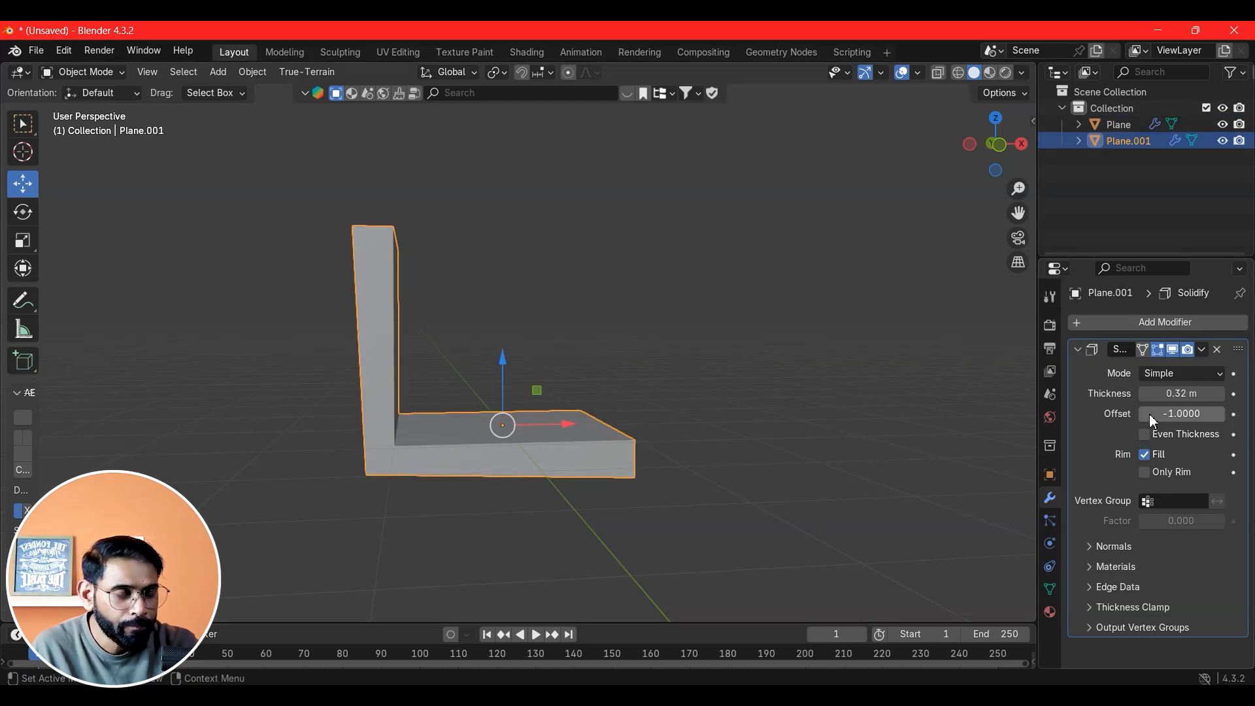
left_click(1151, 439)
left_click(1152, 439)
left_click(1145, 434)
left_click(1145, 434)
left_click(1145, 434)
left_click(1144, 434)
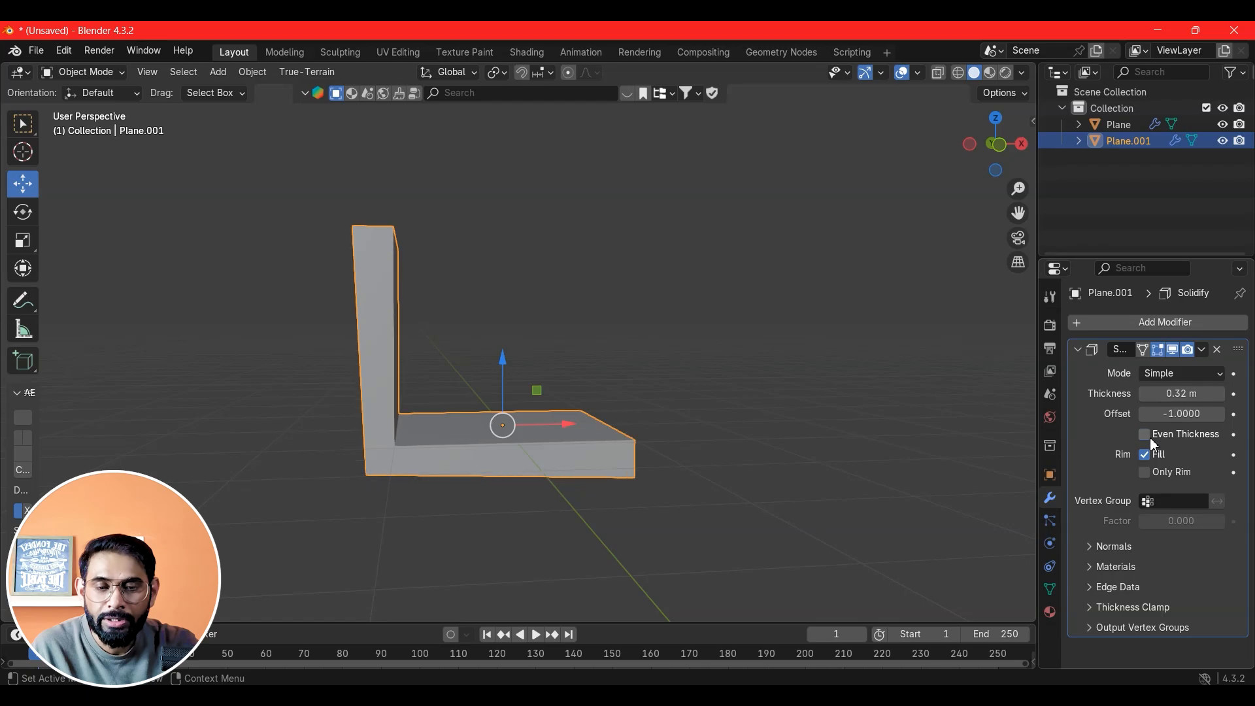
left_click(1145, 435)
left_click(1145, 435)
left_click(1145, 434)
left_click(1150, 437)
left_click(1151, 437)
left_click(1151, 437)
left_click(1150, 438)
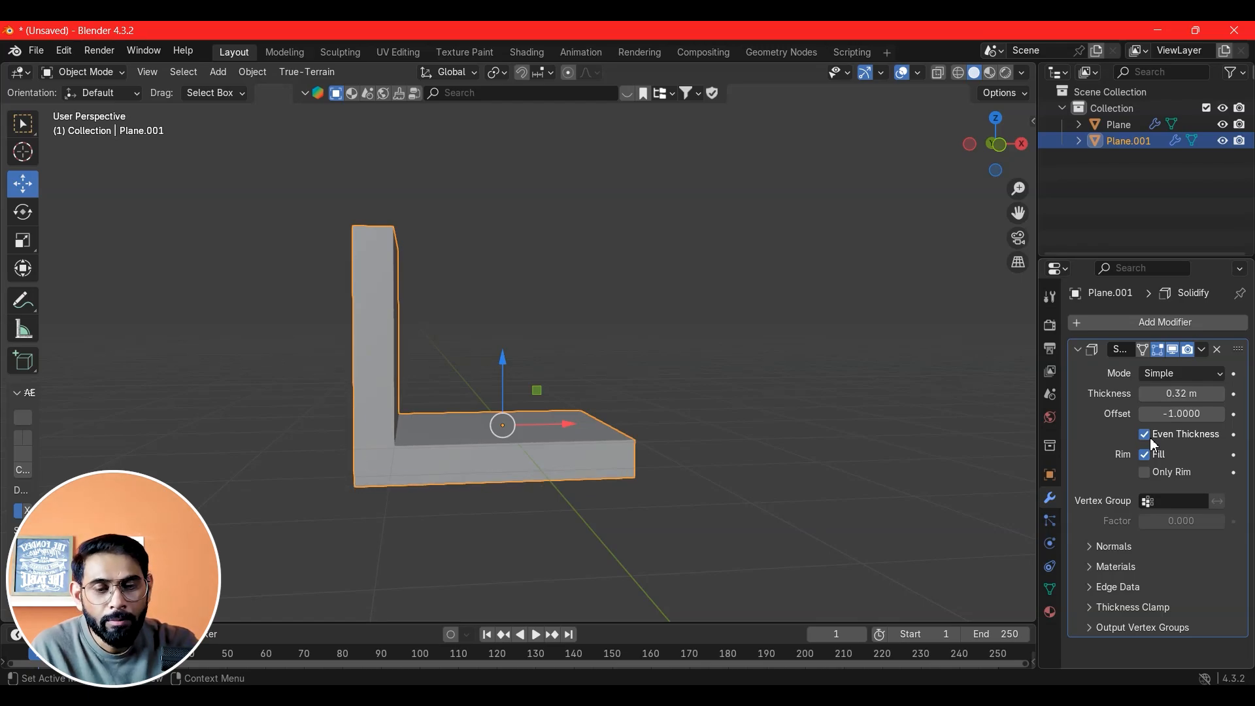
Examine the L-shape's corner and walls from different angles while comparing Even Thickness on and off
middle_click_drag(632, 442, 425, 545)
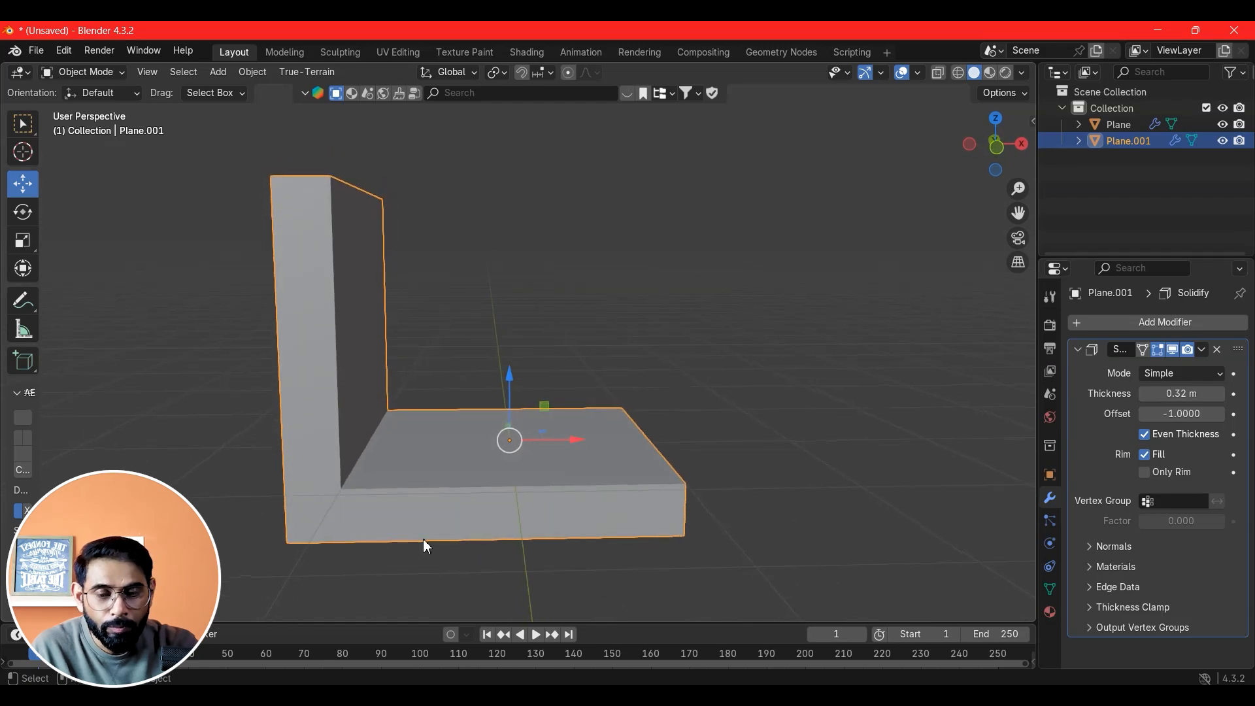
mouse_move(412, 321)
middle_mouse_down()
mouse_move(457, 328)
mouse_move(431, 307)
middle_mouse_up()
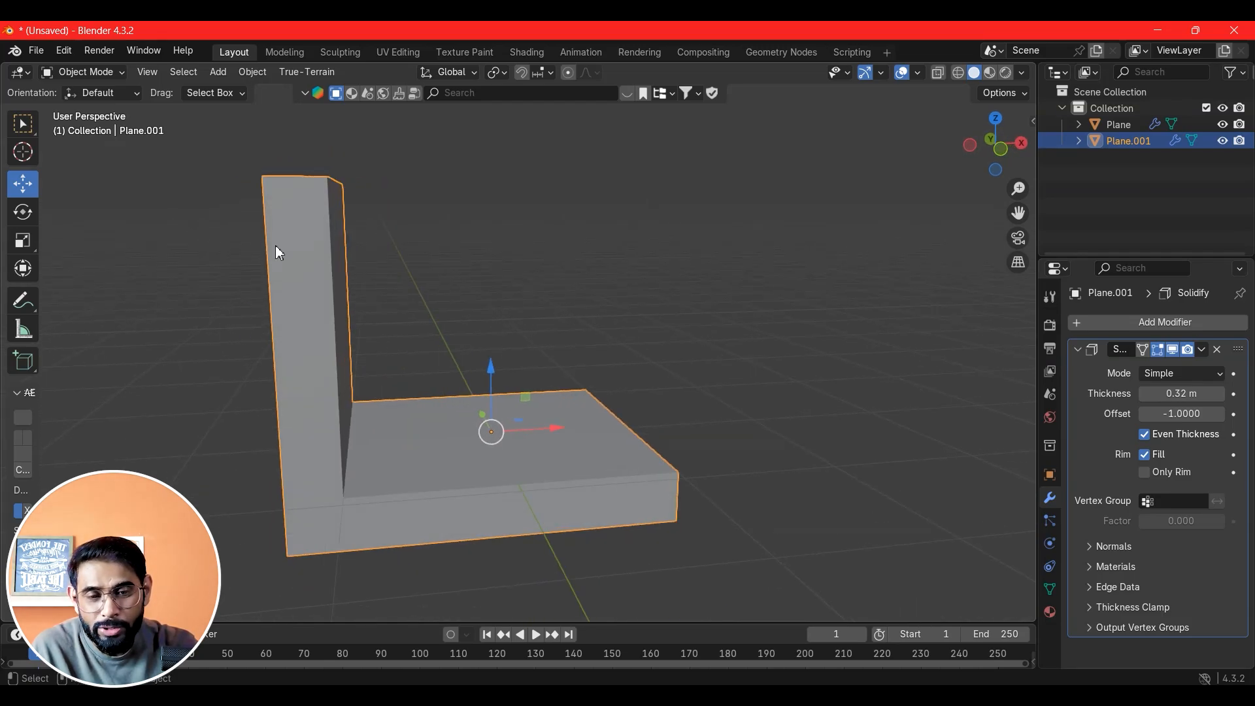
left_click(1144, 435)
left_click(1144, 434)
left_click(1144, 434)
left_click(1143, 436)
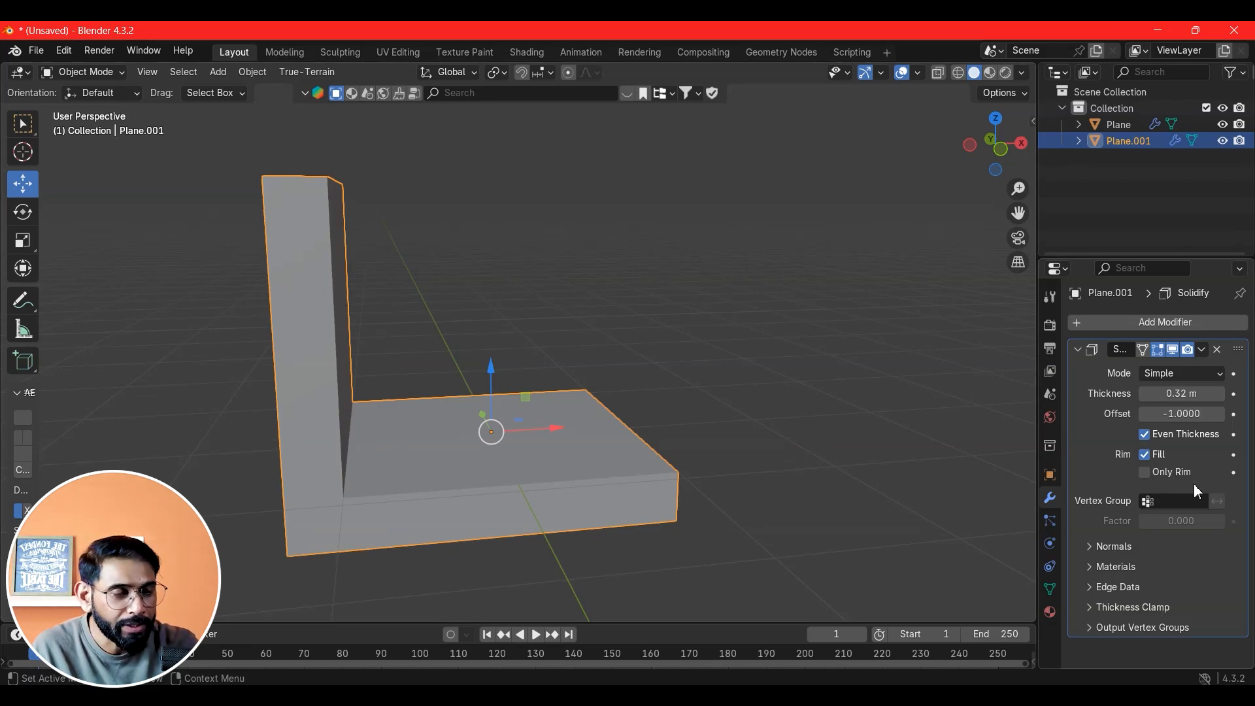
left_click(1145, 434)
left_click(1146, 435)
left_click(1145, 434)
left_click(1146, 434)
left_click(1145, 435)
left_click(1146, 434)
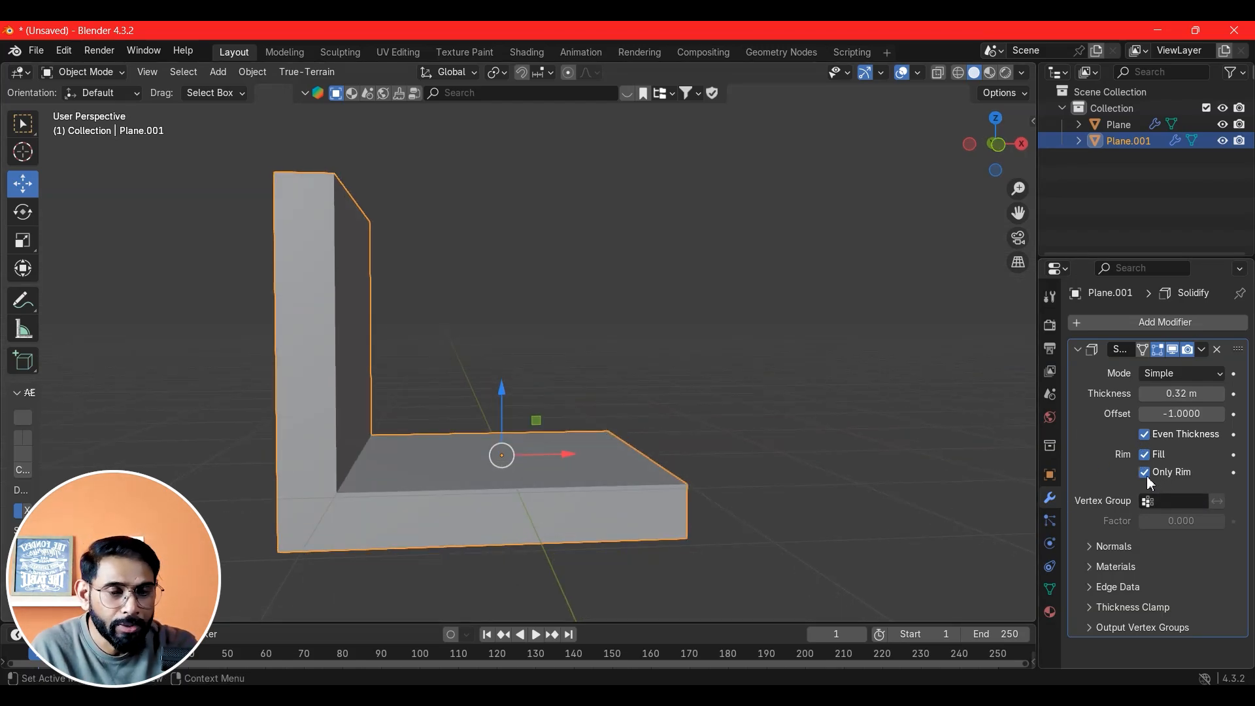
Try the Only Rim and Fill options on the L-shape's Solidify modifier, ending with only Fill enabled
left_click(1145, 472)
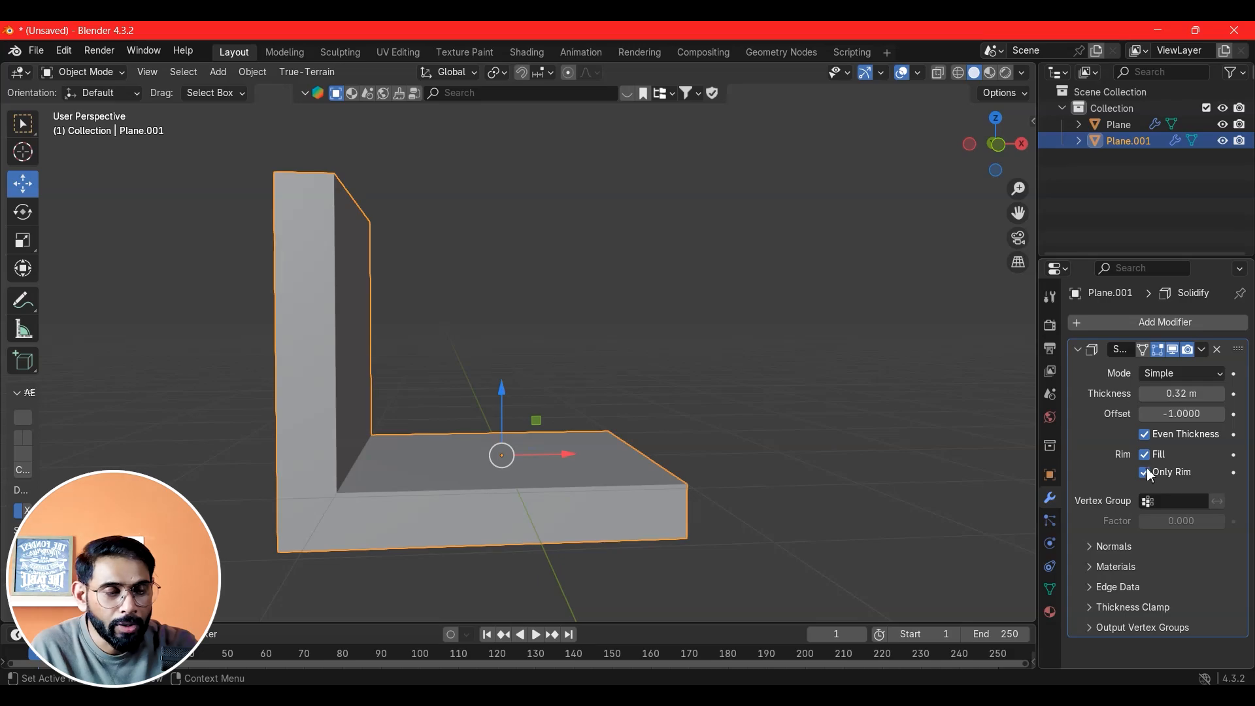
left_click(1145, 455)
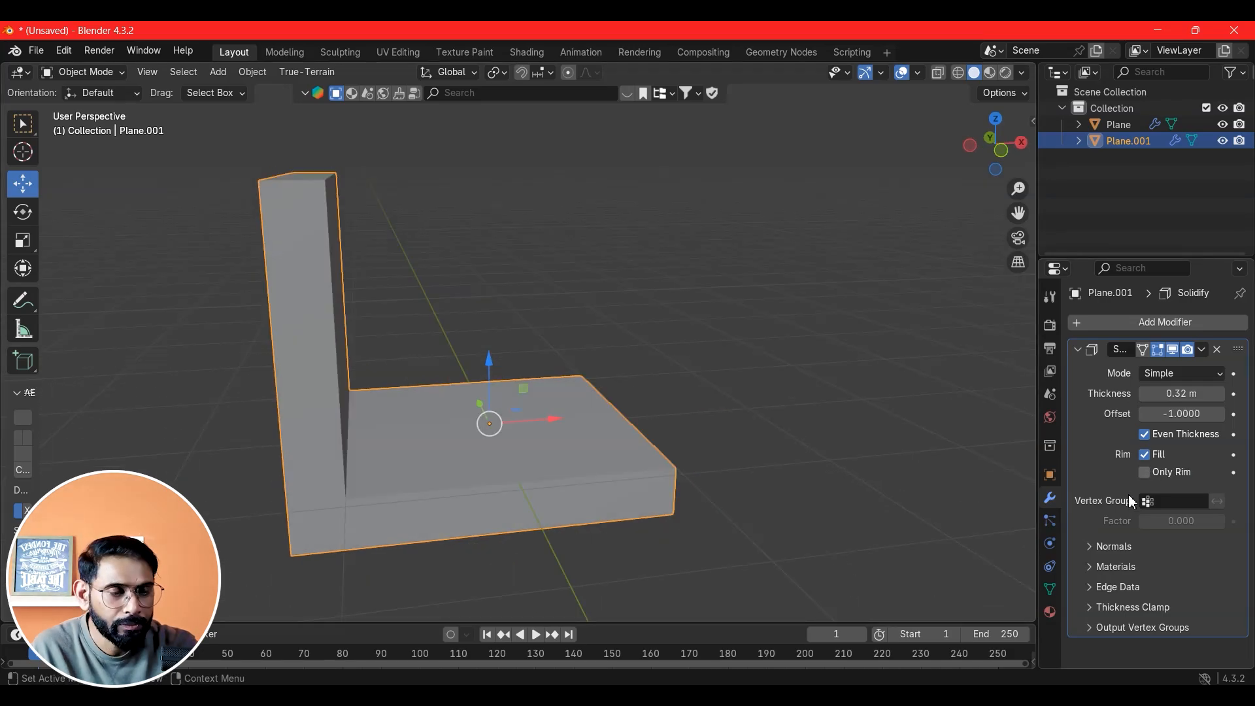
middle_click_drag(379, 383, 617, 451)
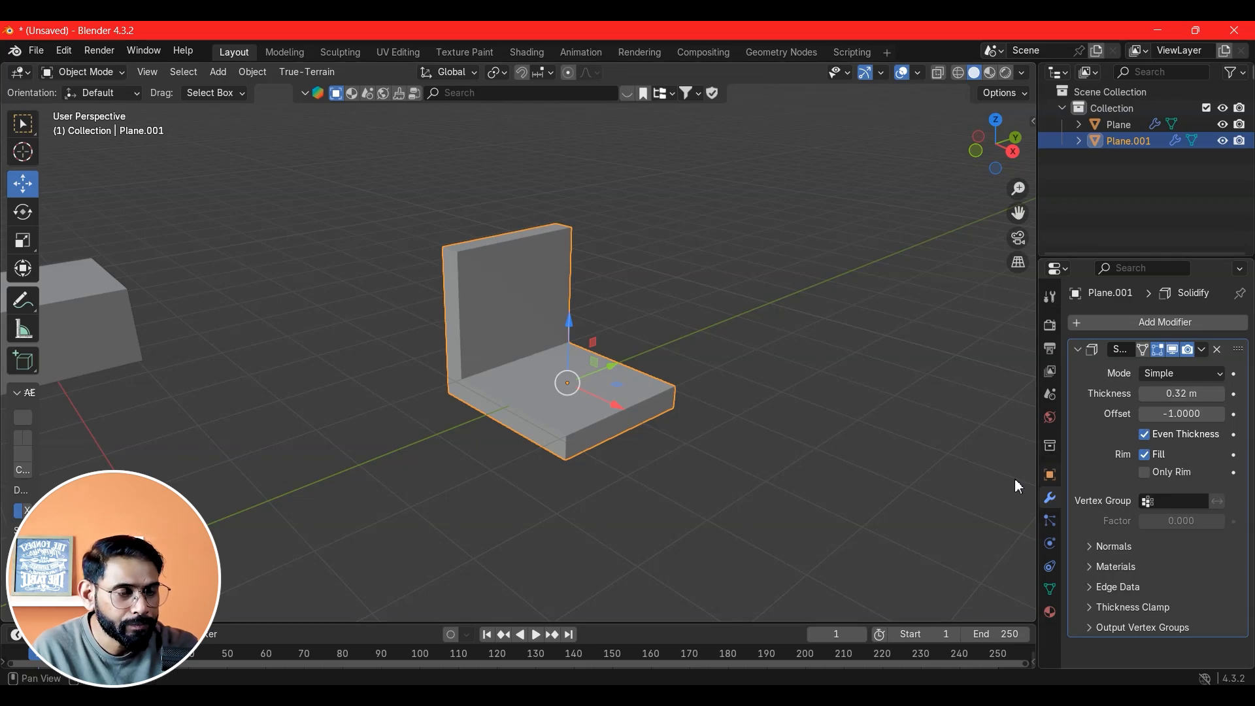
middle_click_drag(603, 414, 800, 439)
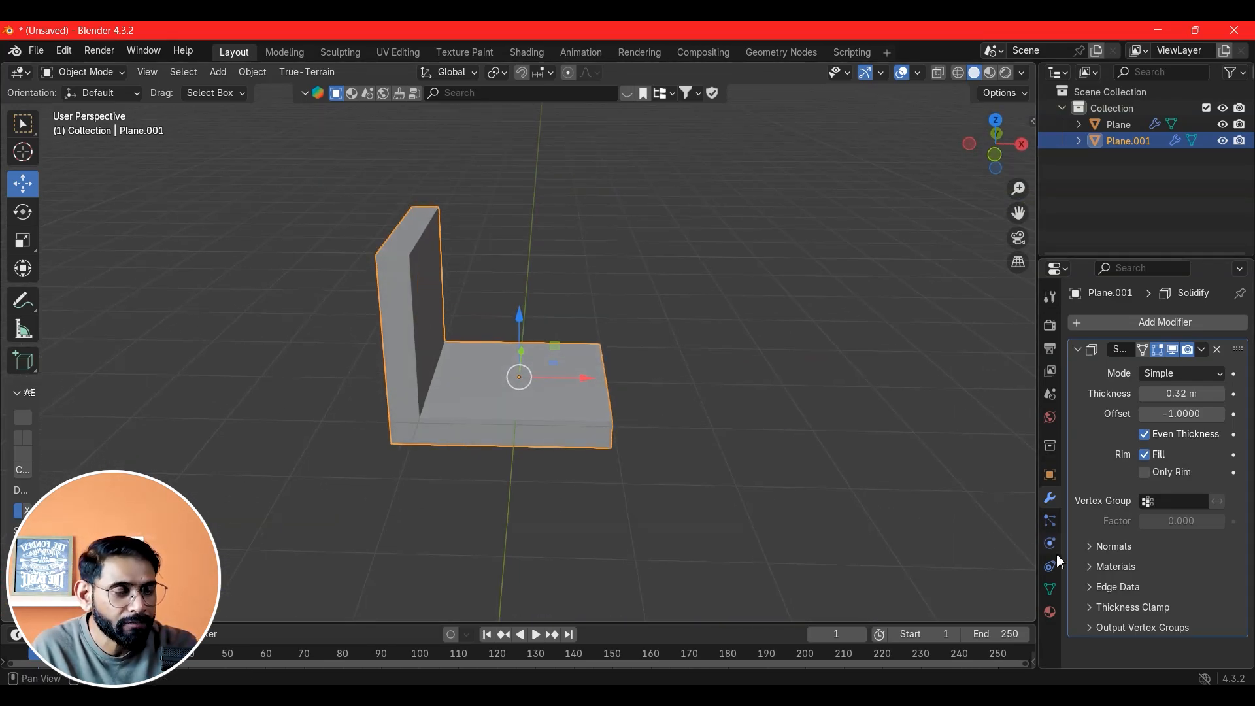
Enable Flip and High Quality normals in the L-shape's Solidify modifier and turn on the Face Orientation overlay
left_click(1088, 548)
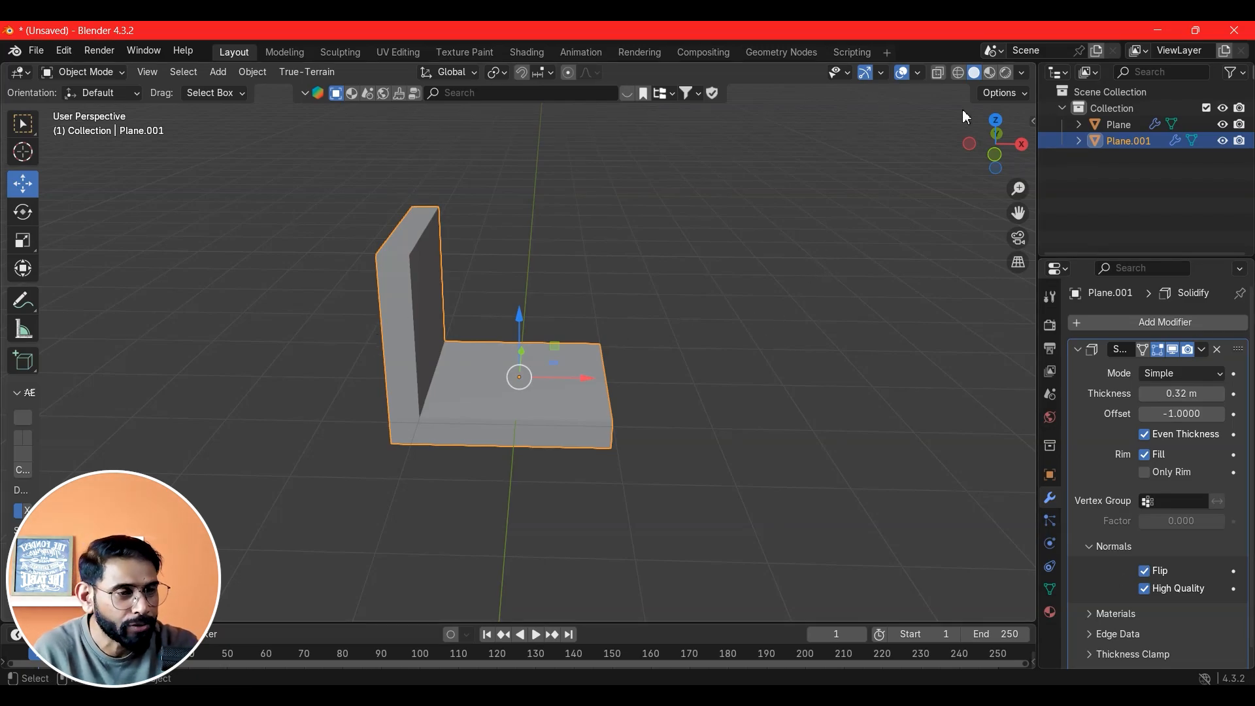
left_click(913, 74)
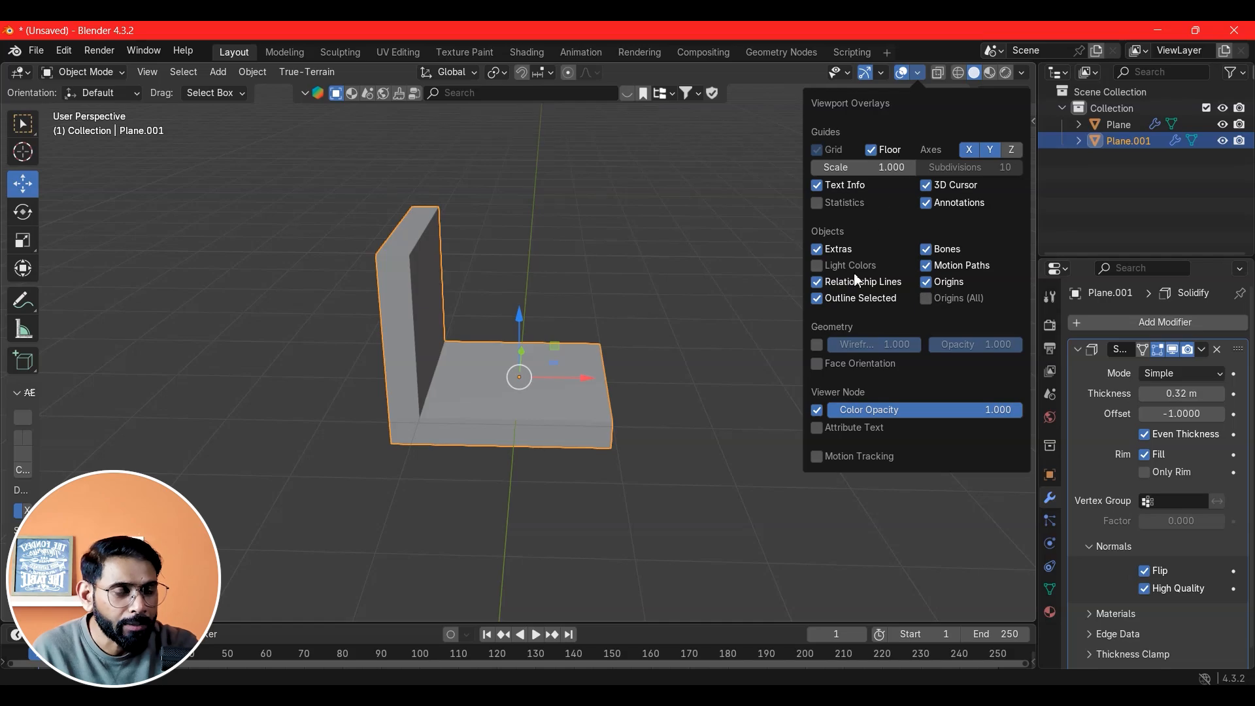
left_click(825, 364)
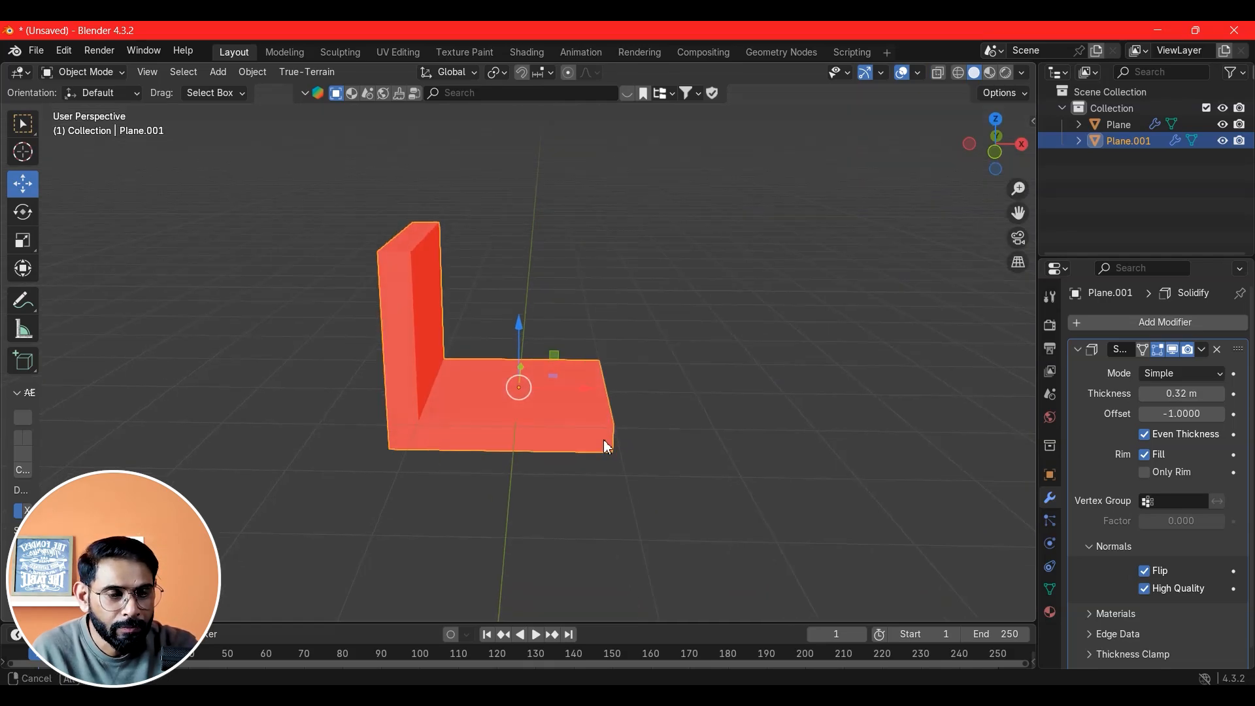
scroll(602, 469, "down", 3)
scroll(602, 470, "down", 1)
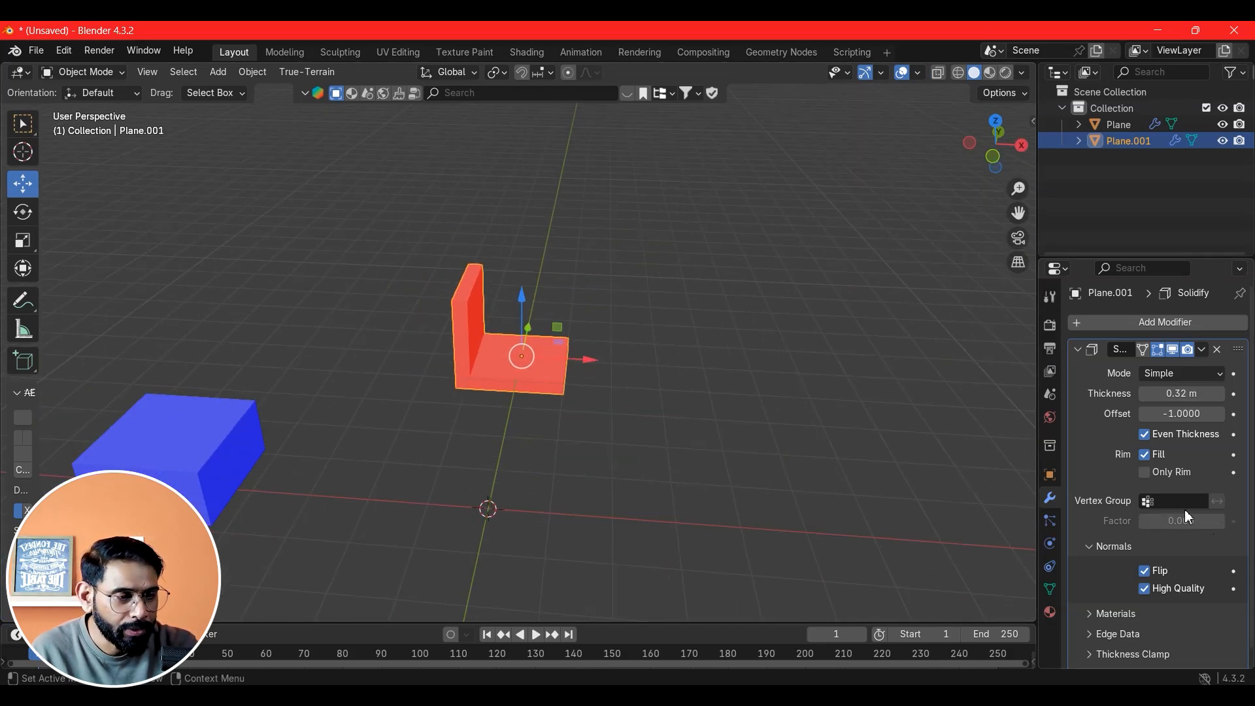
Toggle the Solidify Flip normals option repeatedly to compare the L-shape's face orientation colours, leaving it enabled
left_click(1148, 572)
left_click(1148, 573)
left_click(1147, 572)
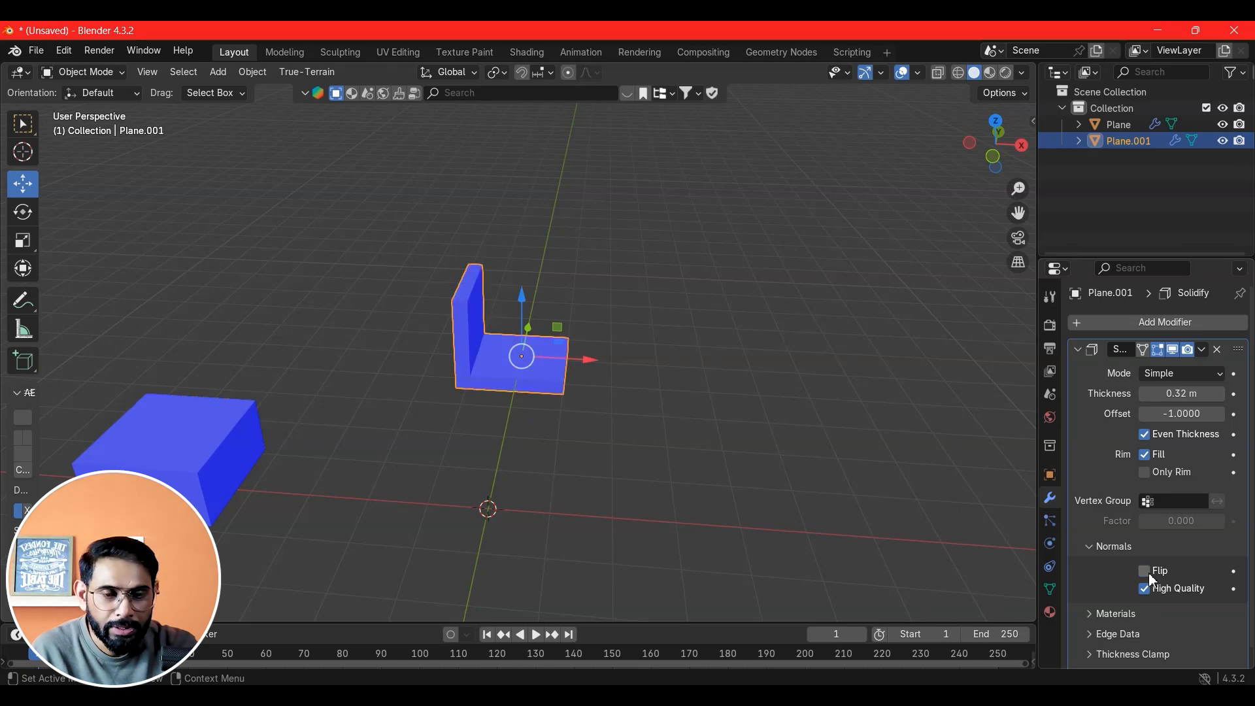
left_click(1148, 572)
left_click(1148, 573)
left_click(1148, 573)
left_click(1148, 572)
left_click(1148, 572)
left_click(1148, 572)
left_click(1148, 573)
left_click(1148, 573)
left_click(1148, 572)
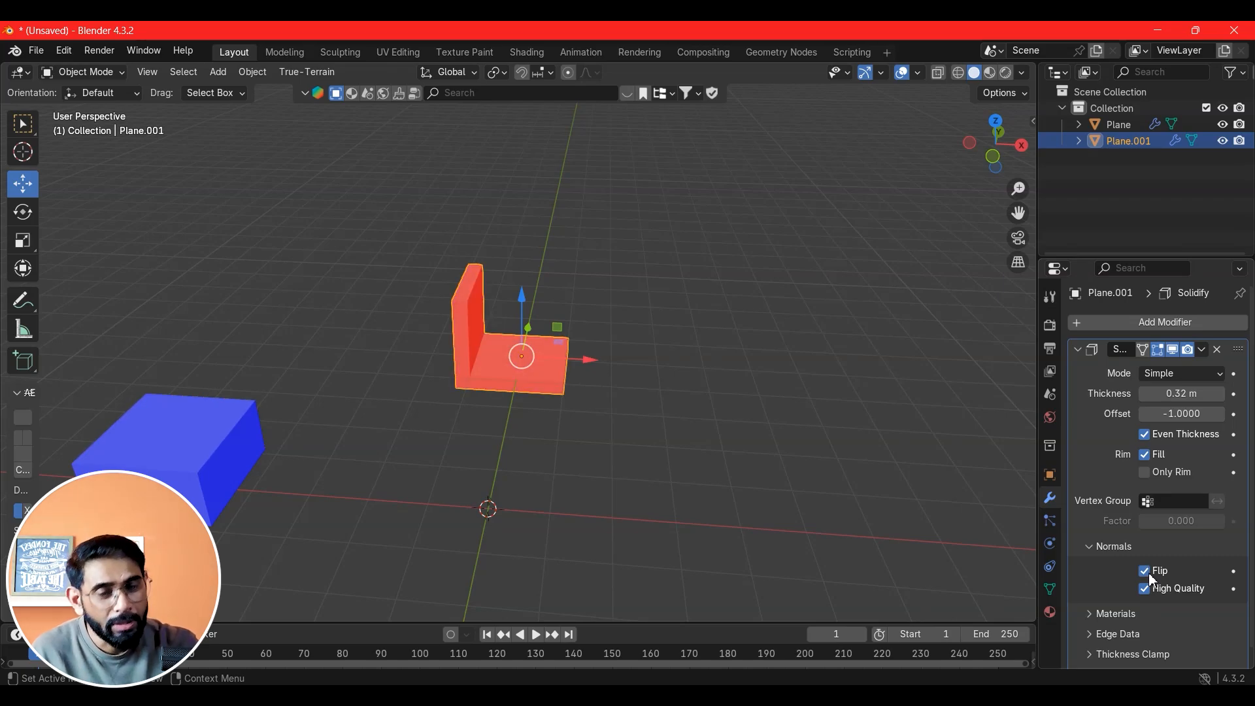
left_click(1149, 574)
left_click(1150, 574)
scroll(928, 507, "up", 3)
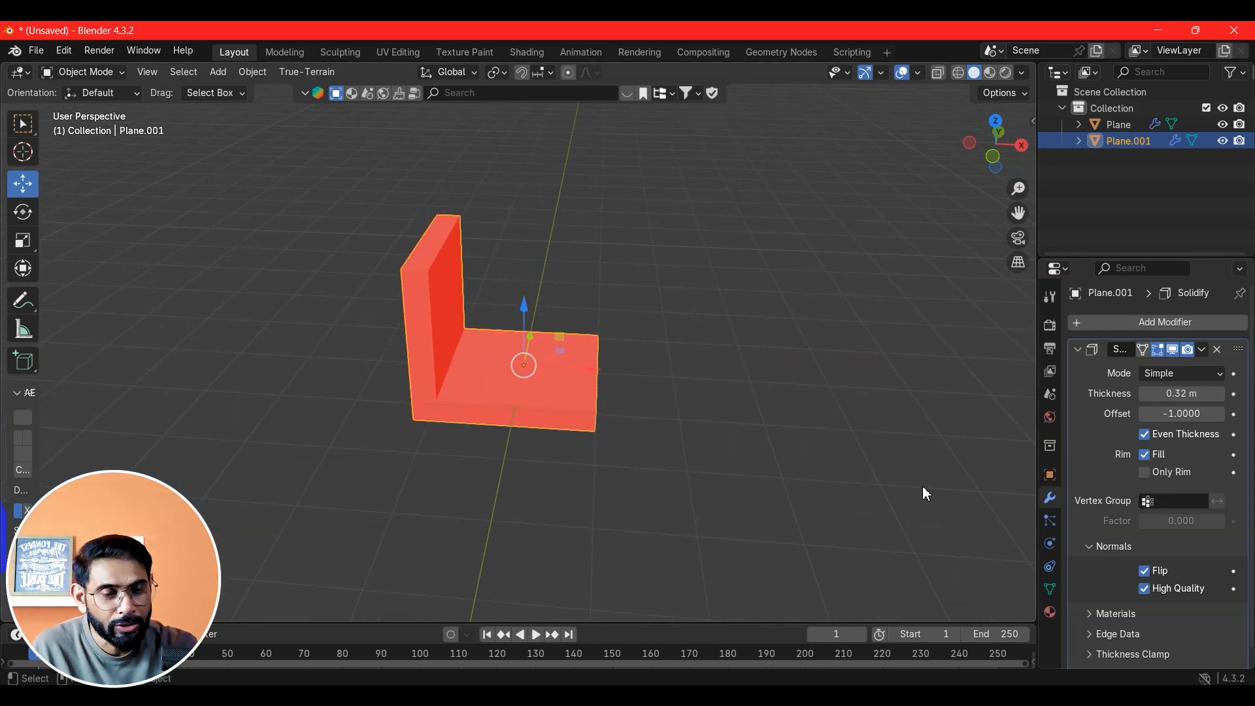
Disable Flip in the L-shape's Solidify normals, deselect the object and turn off the Face Orientation overlay
left_click(926, 494)
left_click(1146, 571)
scroll(585, 391, "down", 2)
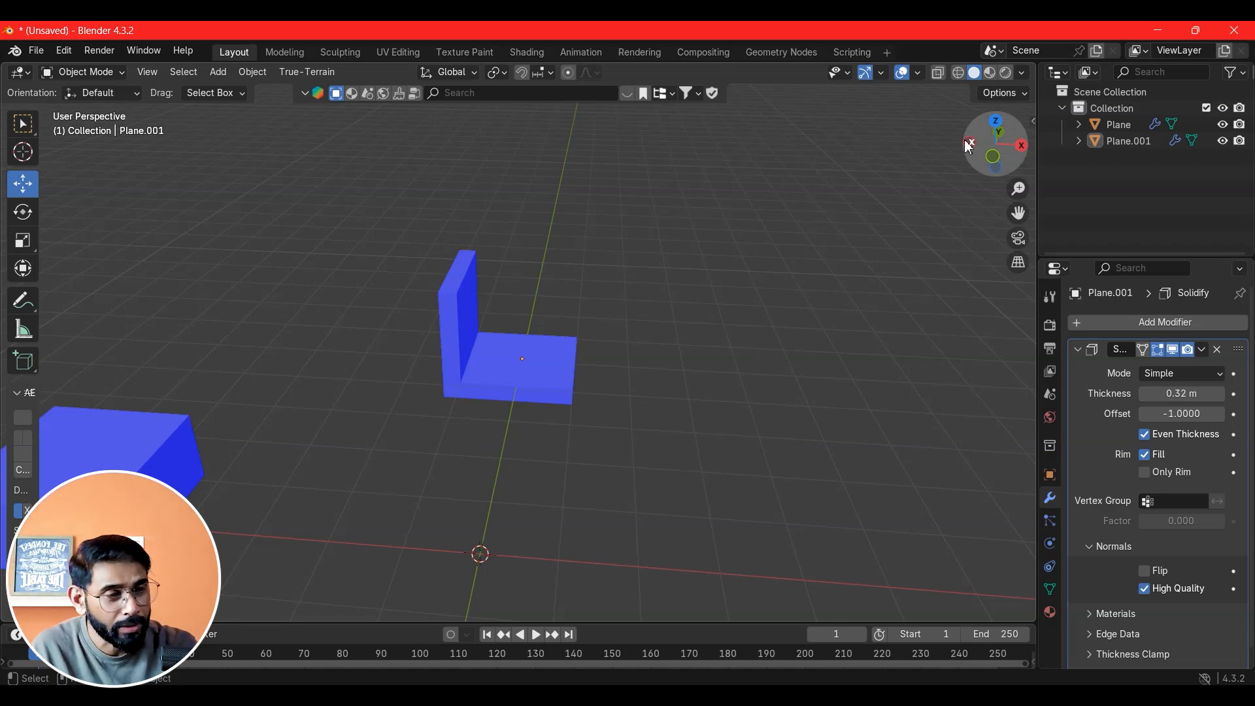
left_click(917, 74)
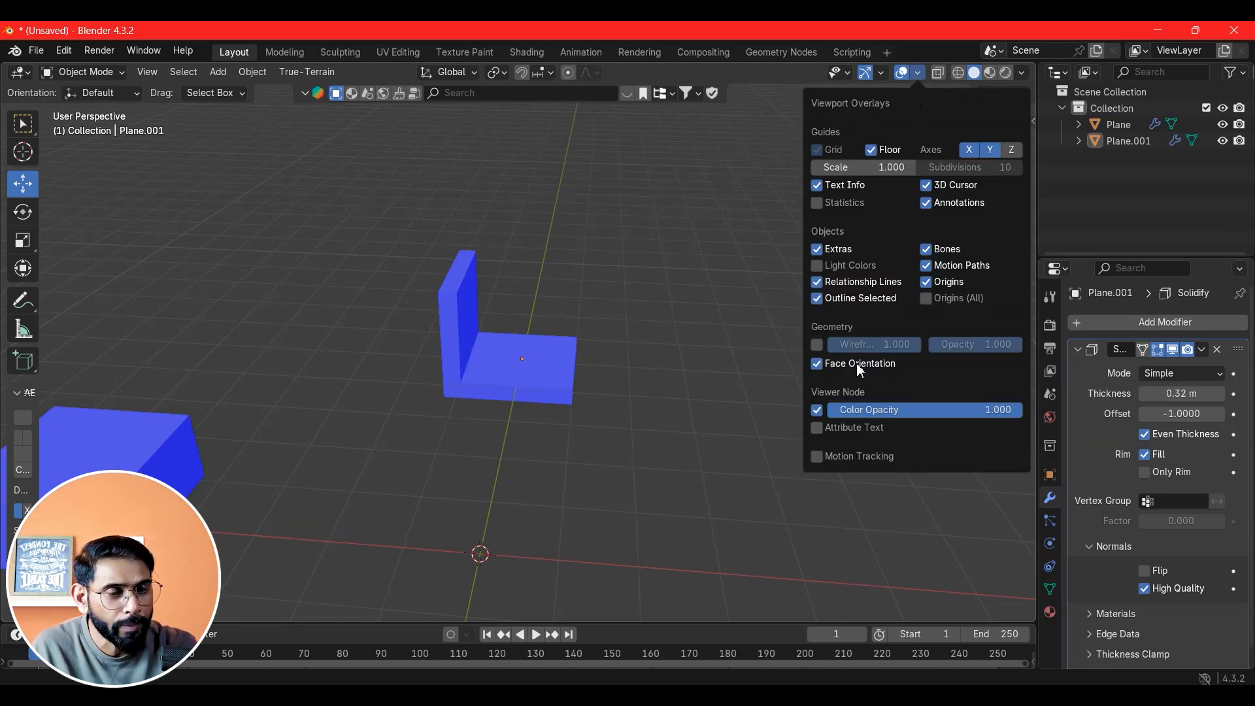
left_click(817, 364)
Add a UV sphere to the scene and raise it along Z so it rests on the floor grid
middle_click_drag(603, 418, 504, 370)
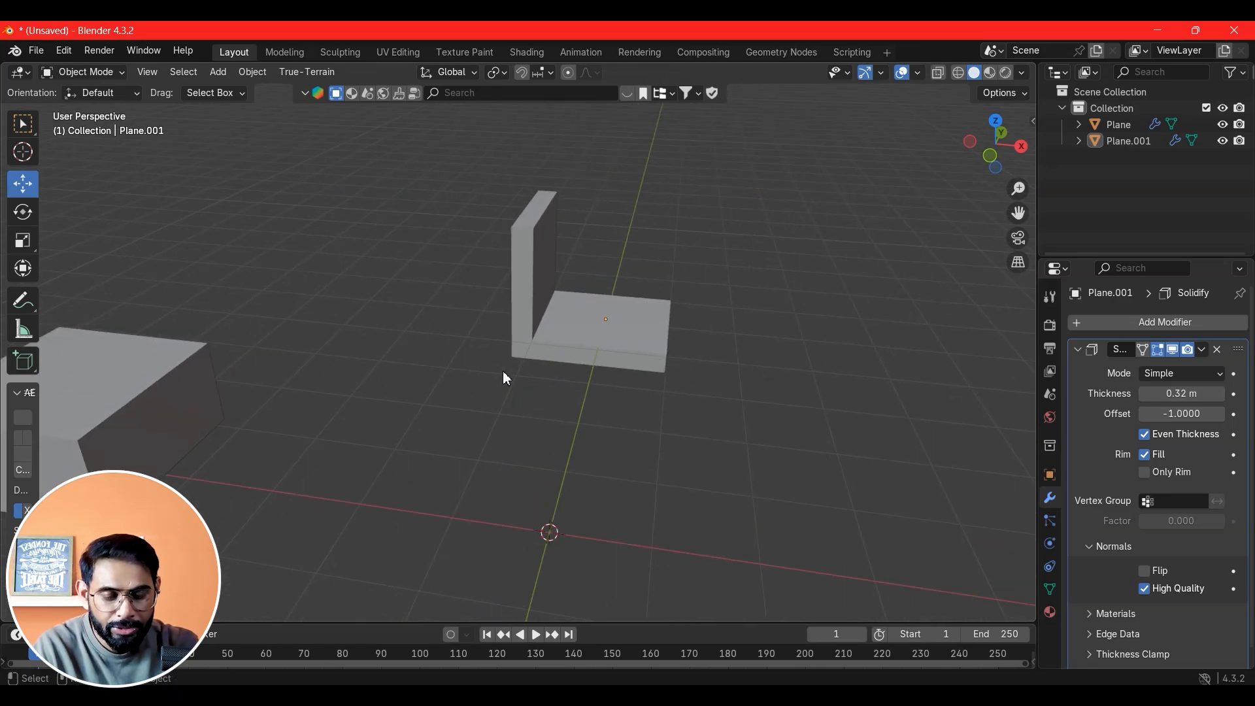
key("shift+a")
mouse_move(507, 373)
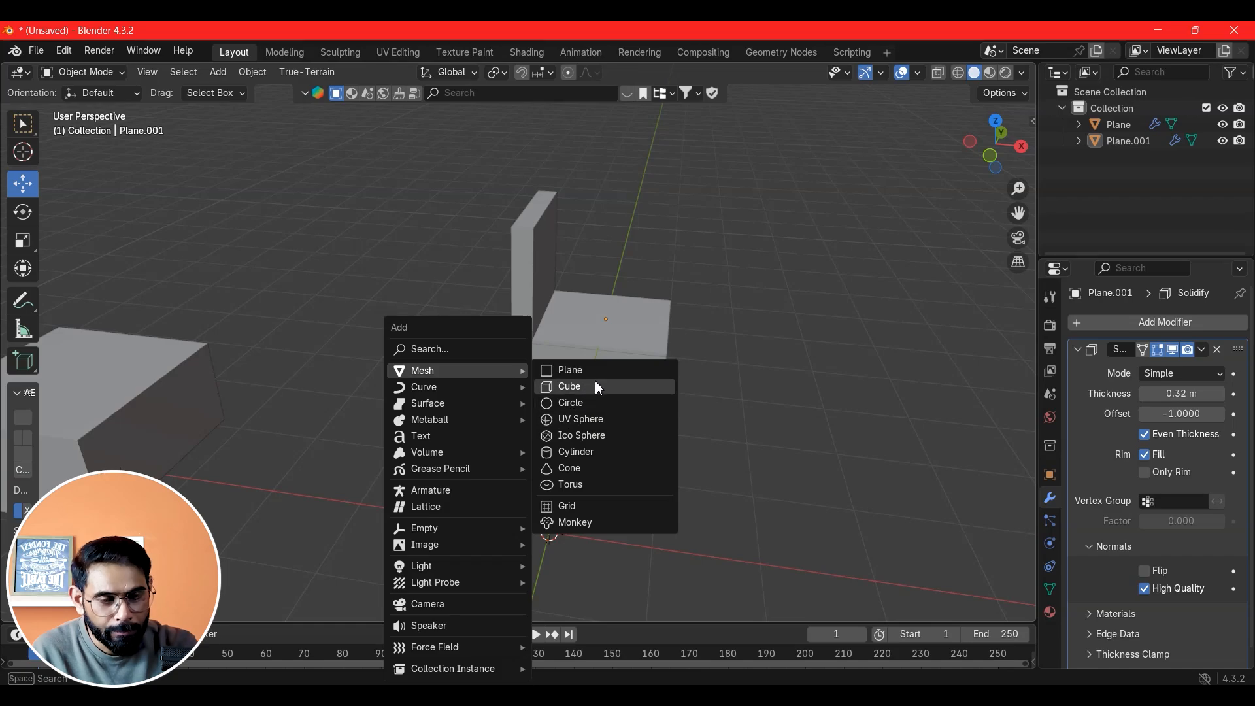
left_click(588, 421)
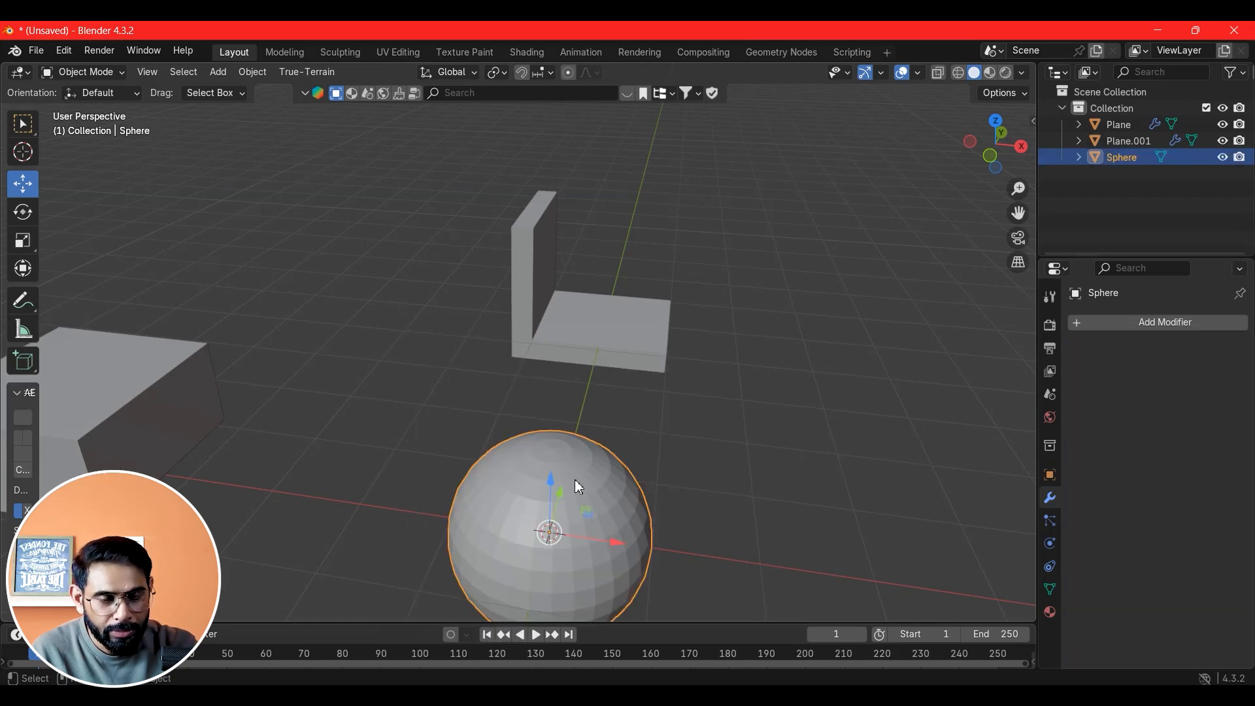
middle_click_drag(575, 481, 618, 421)
left_click_drag(586, 370, 588, 288)
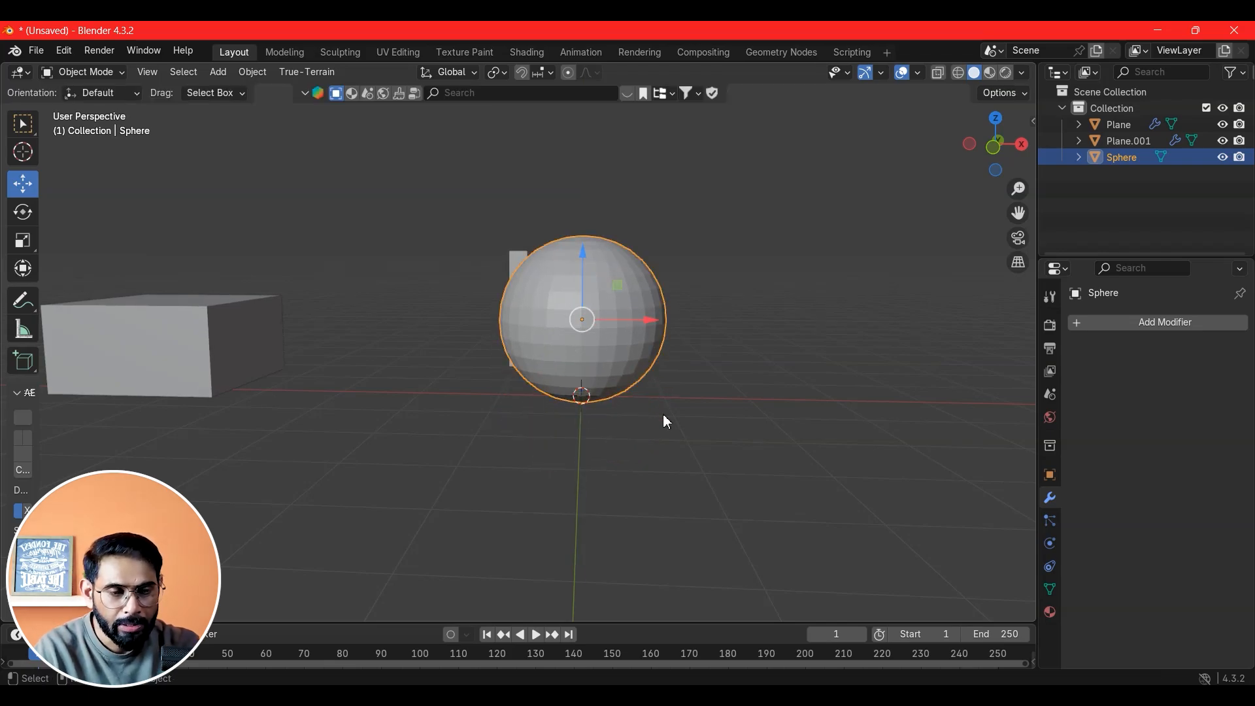
Switch to the front view and move the sphere along X into the empty space beside the L-shape
key("grave")
left_click(566, 360)
scroll(628, 376, "up", 1)
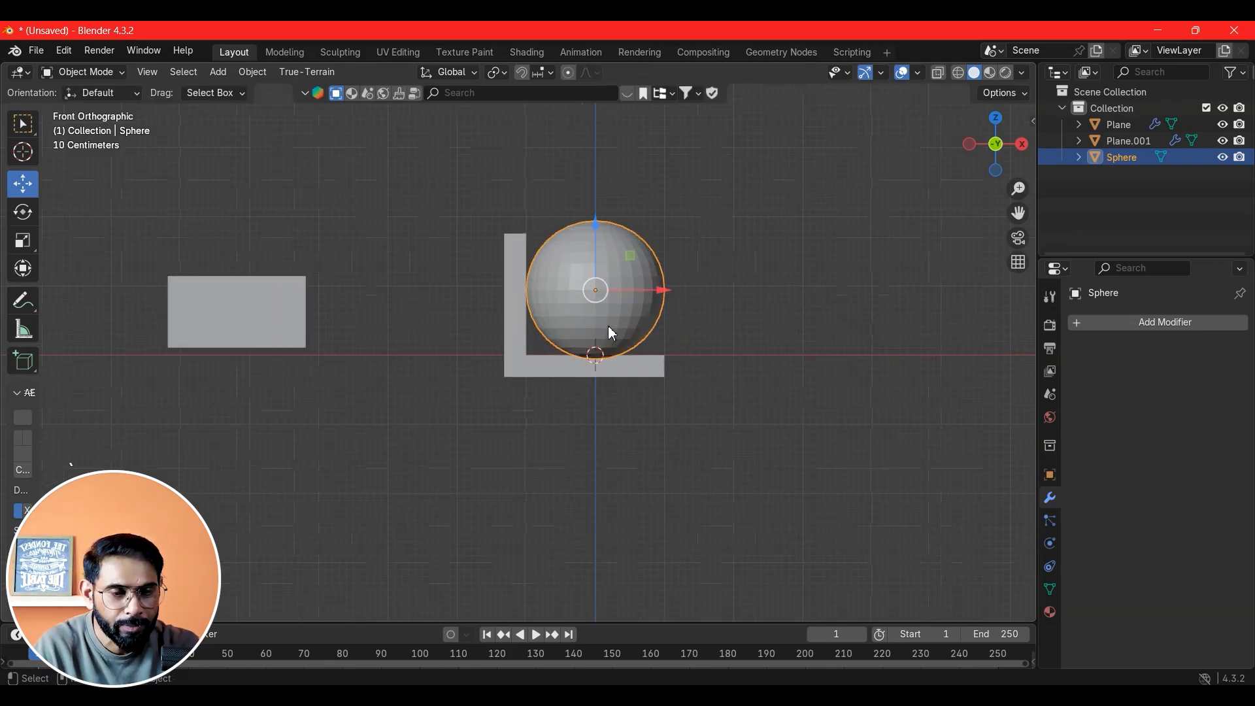
left_click_drag(644, 285, 863, 339)
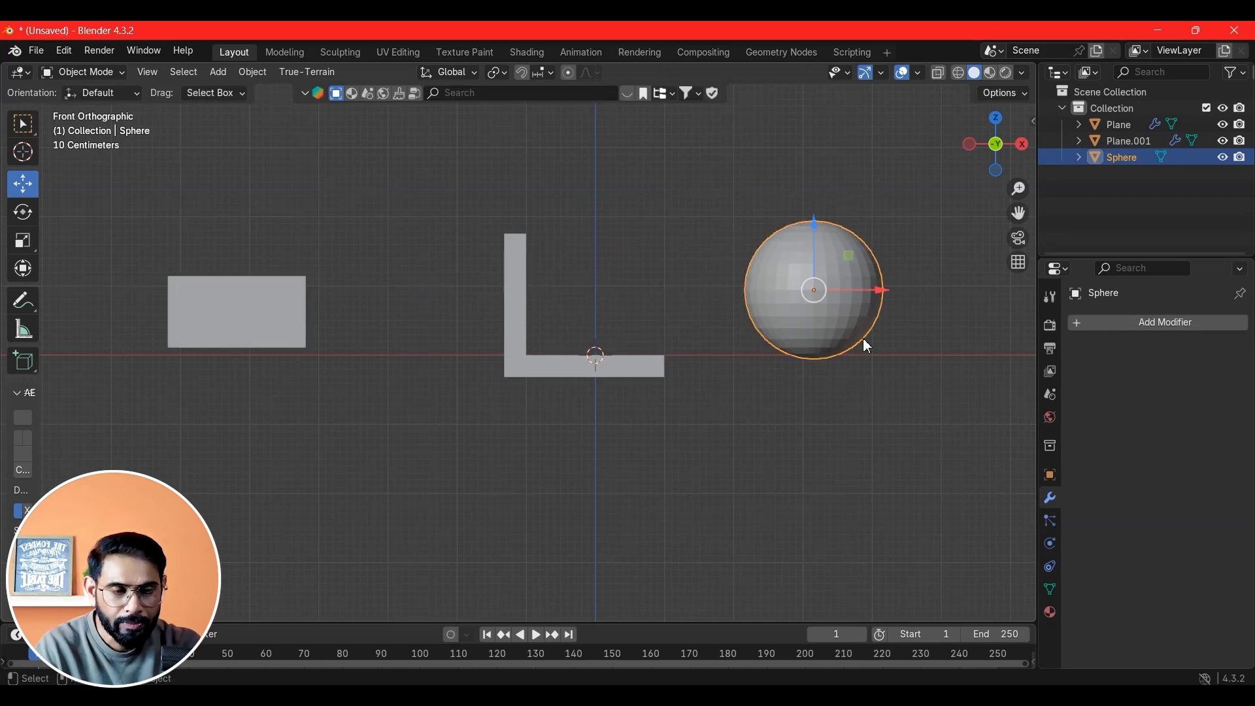
Enter Edit Mode on the sphere and turn off the display of its face normals
middle_click_drag(863, 339, 693, 311, "shift")
scroll(682, 289, "up", 2)
key("Tab")
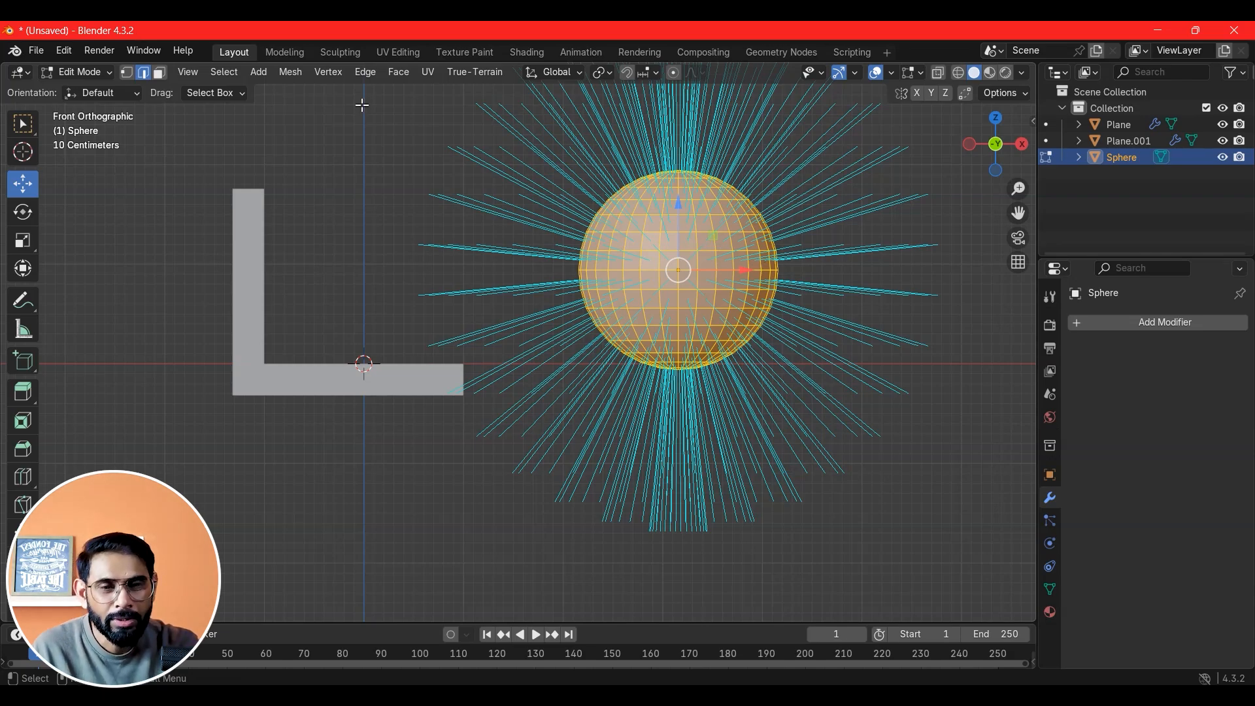
left_click(920, 73)
left_click(855, 335)
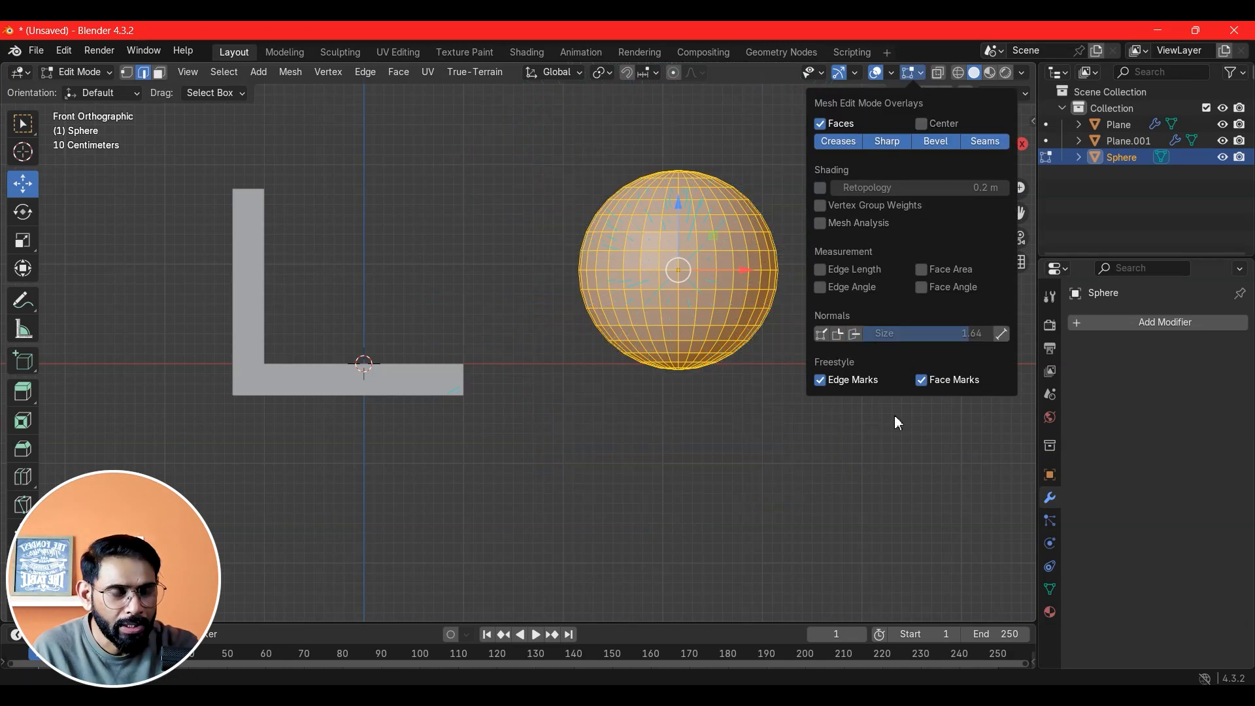
Select the sphere's upper part through the mesh in wireframe, delete its faces to form a bowl, and return to solid shading in Object Mode
left_click_drag(536, 135, 861, 259)
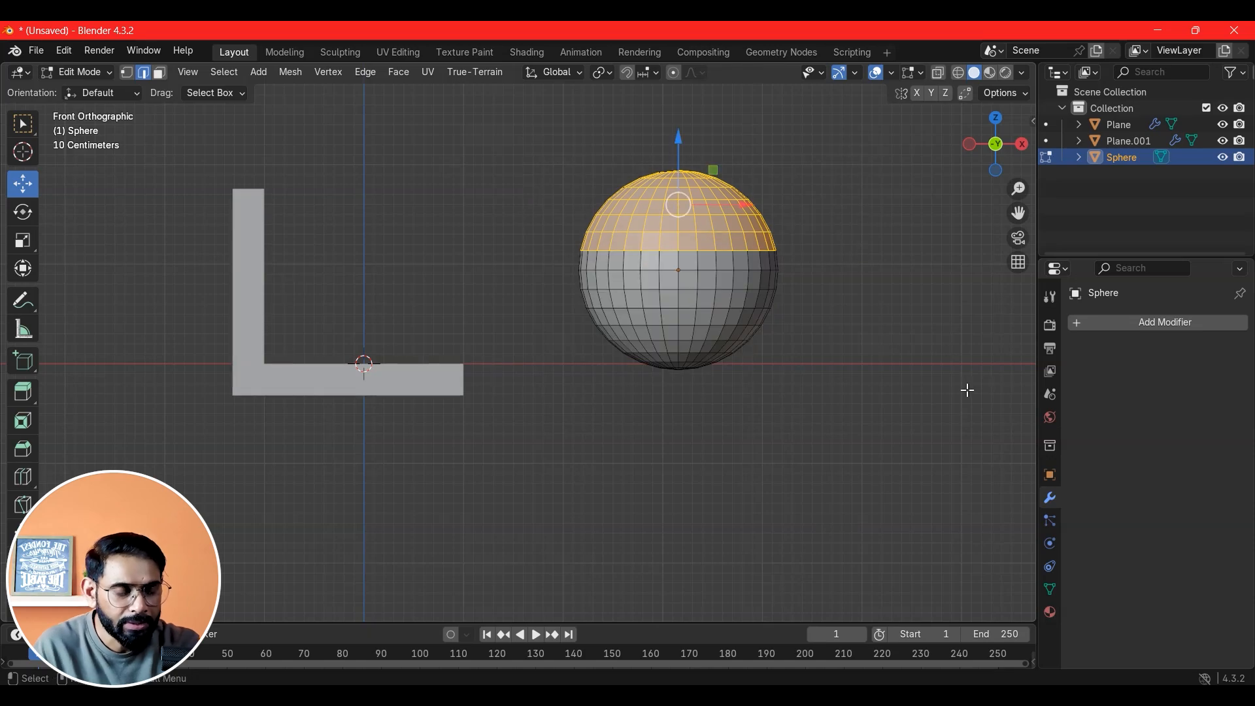
key("shift+z")
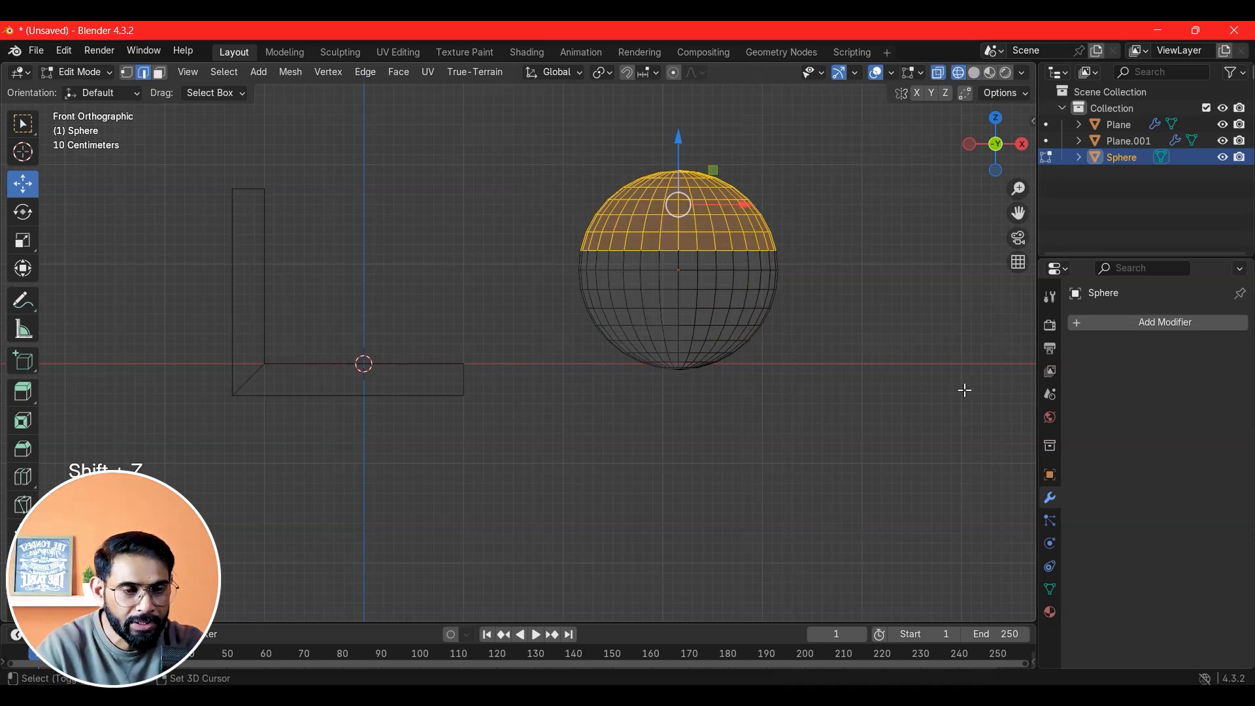
left_click_drag(507, 119, 846, 259)
key("x")
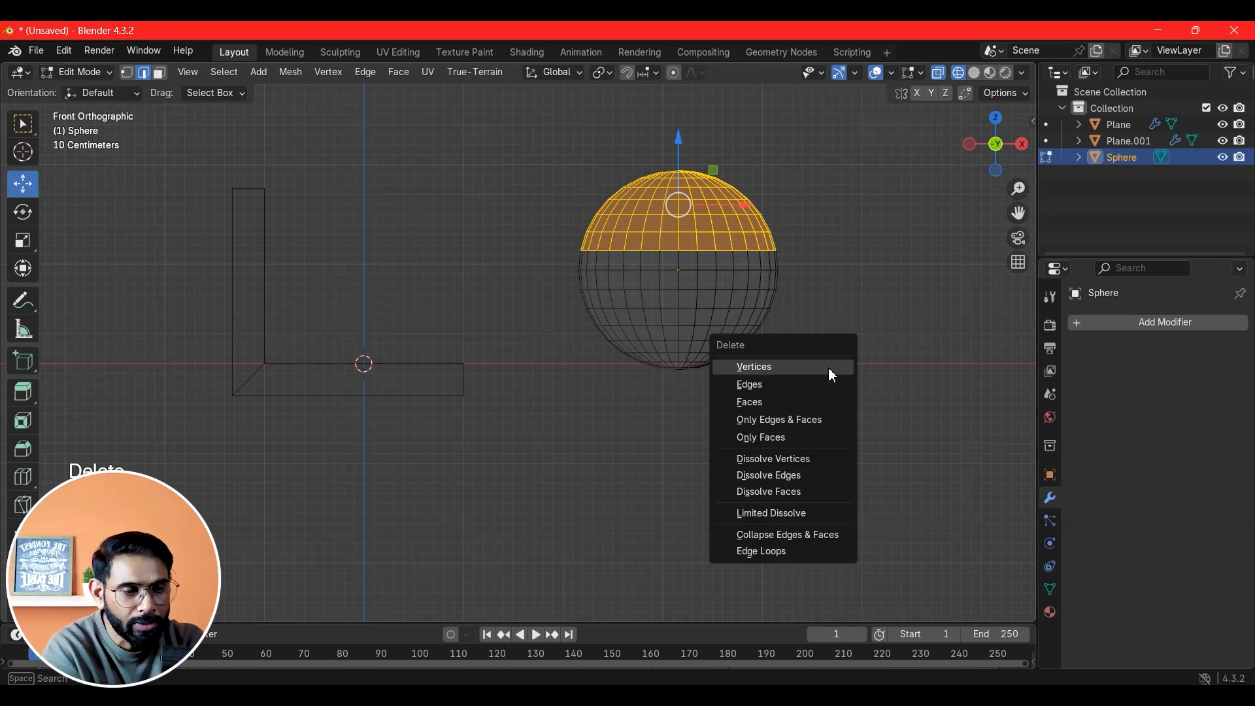
left_click(772, 397)
mouse_move(821, 297)
middle_mouse_down()
mouse_move(756, 365)
mouse_move(832, 392)
mouse_move(866, 274)
middle_mouse_up()
key("shift+z")
left_click_drag(889, 243, 570, 517)
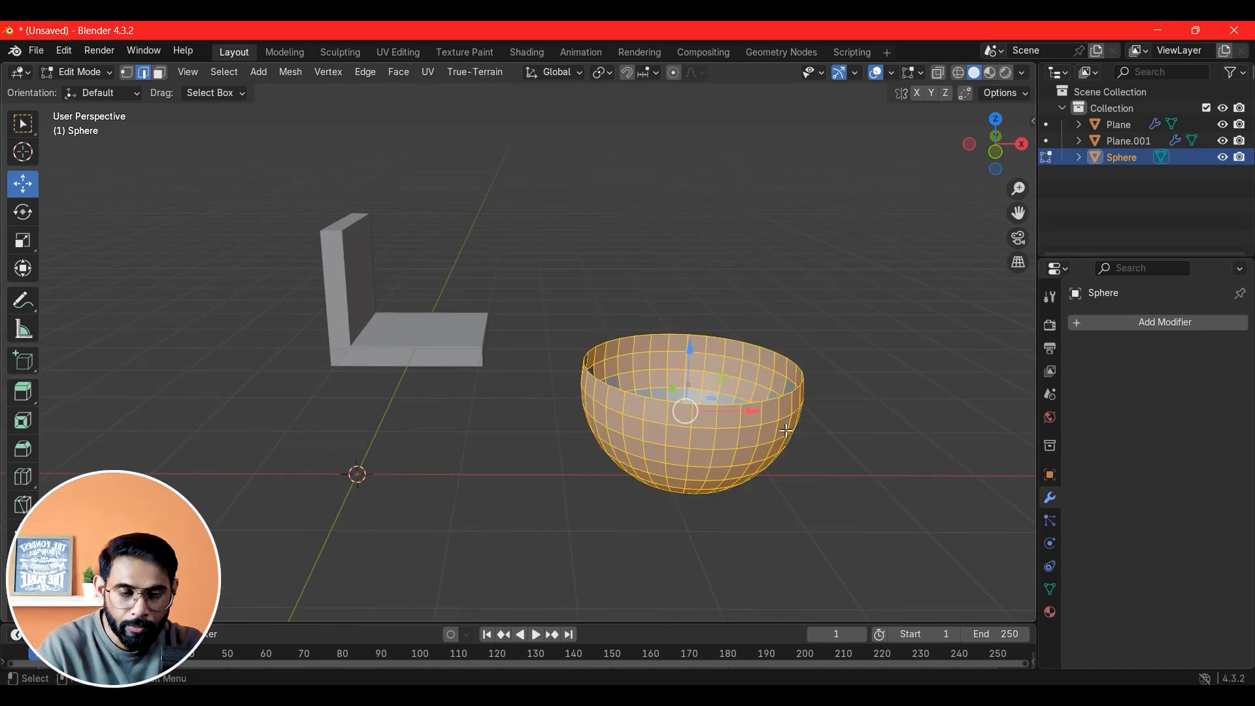
key("Tab")
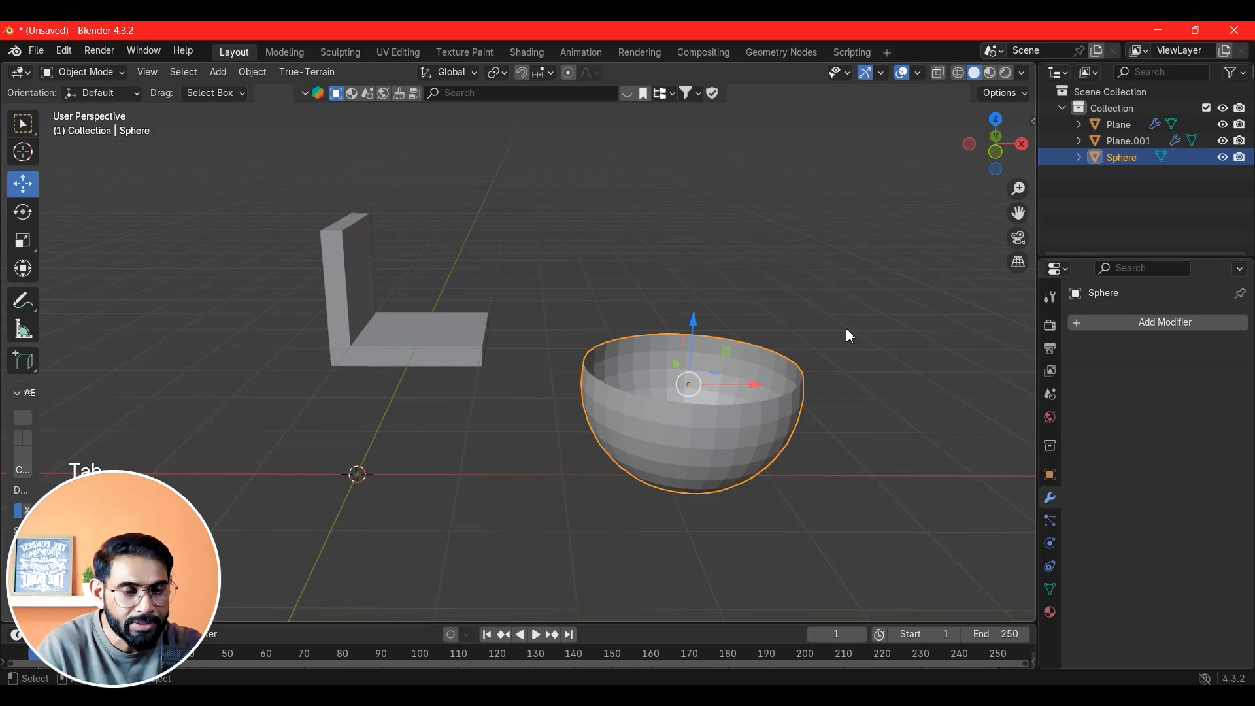
Add a Solidify modifier to the bowl and set its thickness to 0.15 m
middle_click_drag(934, 412, 778, 293)
left_click(1098, 327)
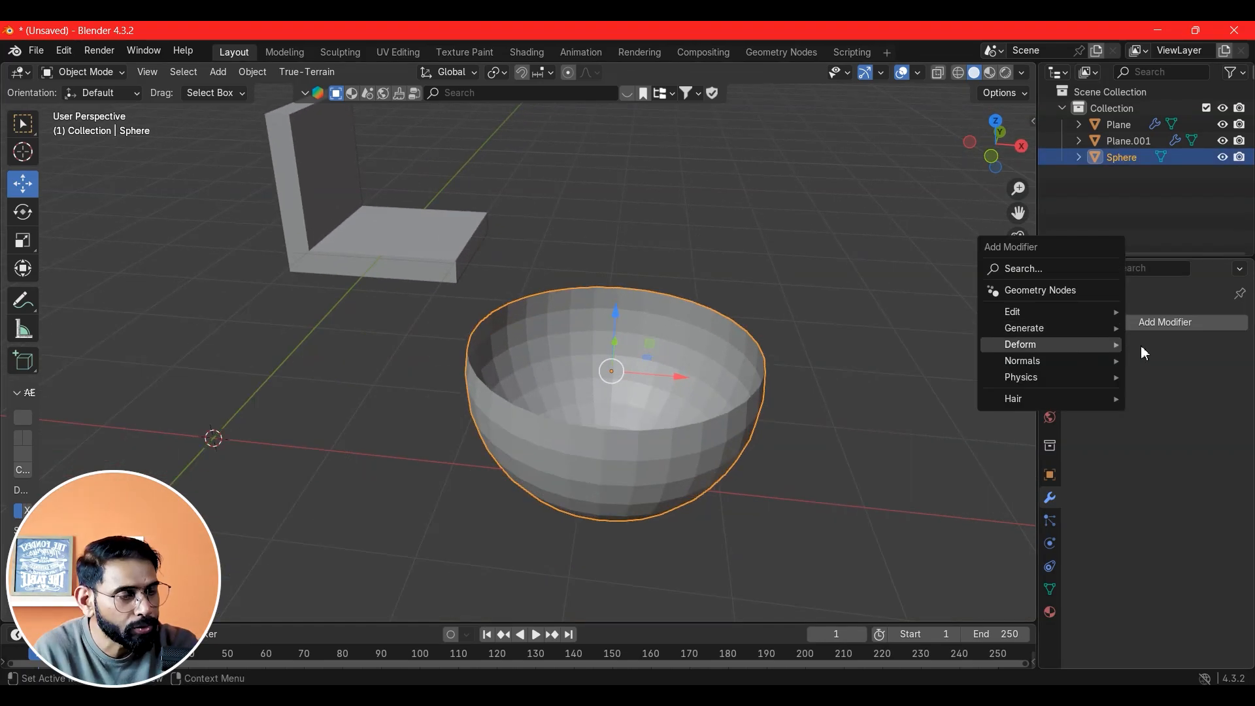
left_click(1155, 320)
left_click(1155, 320)
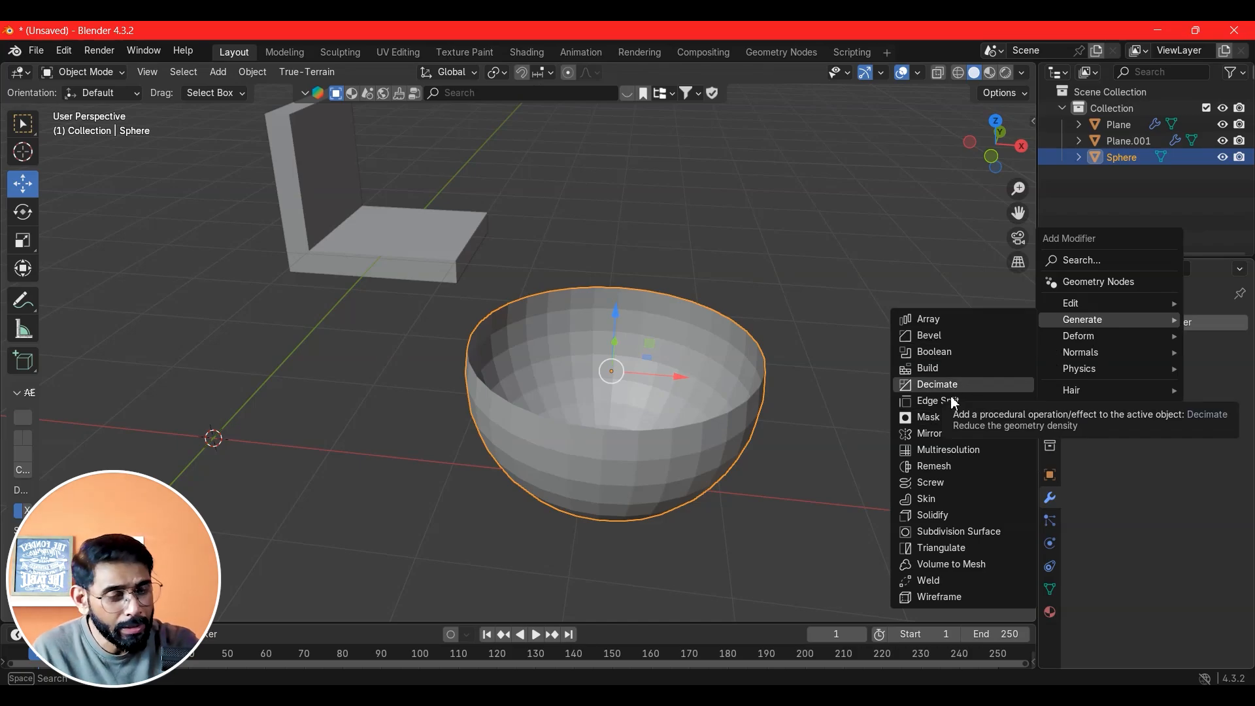
left_click(947, 516)
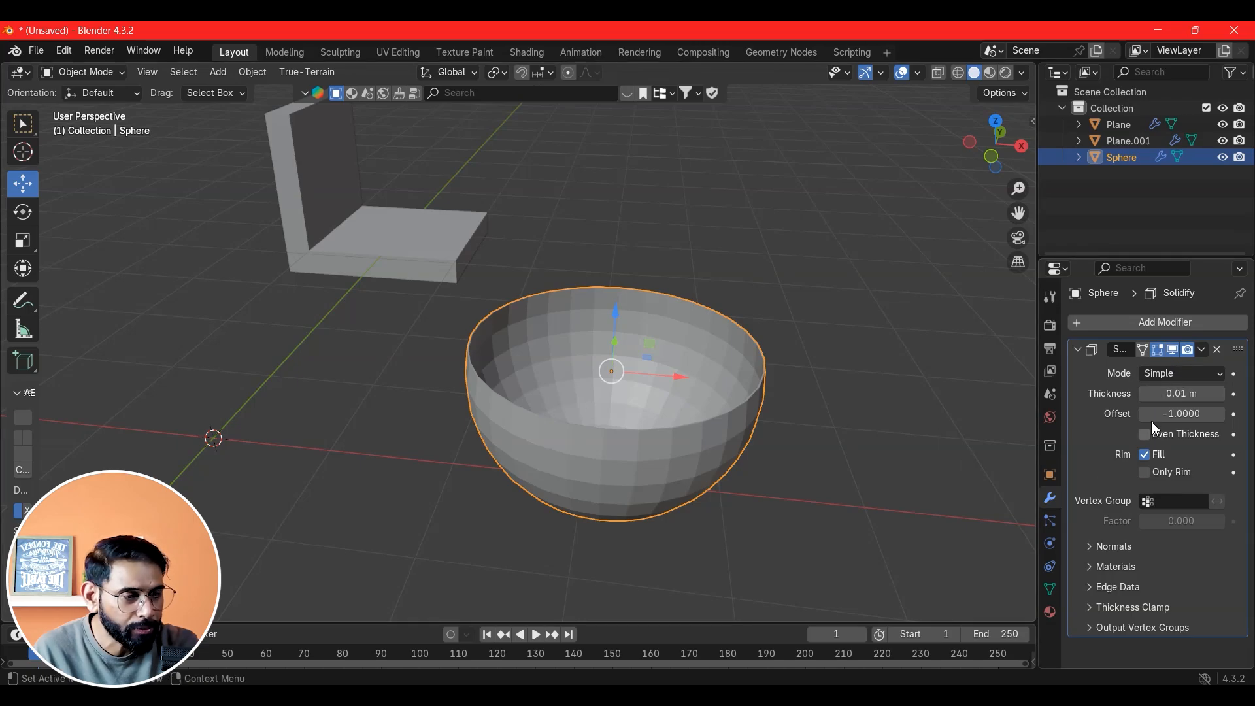
left_click_drag(1170, 393, 1223, 394)
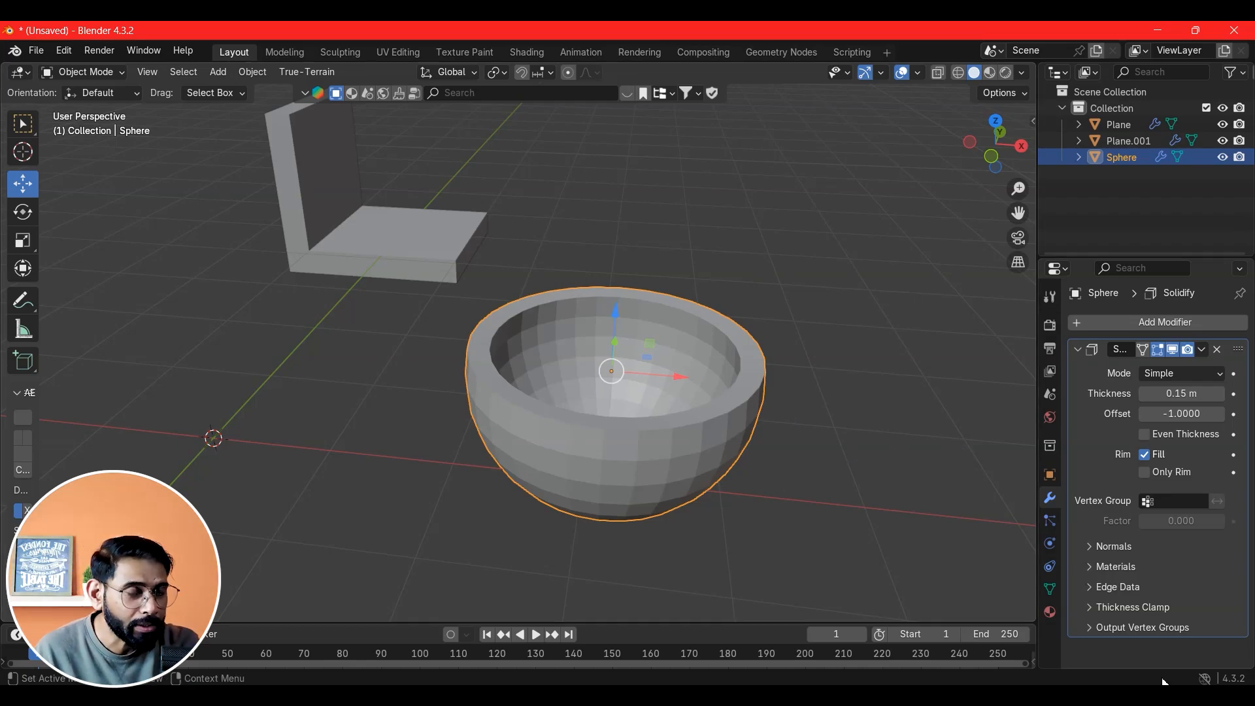
Try a Solidify offset of -0.4925 on the bowl, undo it, and set the thickness to 0.07 m
mouse_move(1181, 420)
left_mouse_down()
mouse_move(1236, 420)
mouse_move(1202, 420)
left_mouse_up()
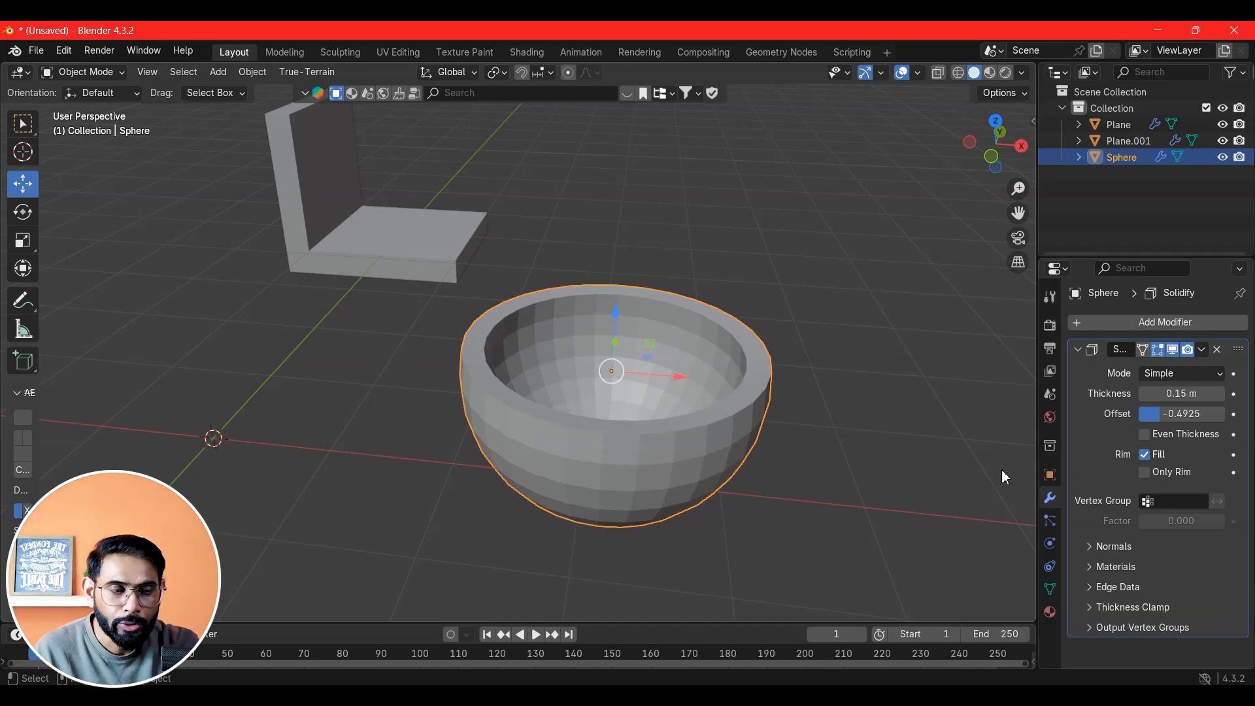
key("ctrl+z")
left_click_drag(1189, 395, 1175, 395)
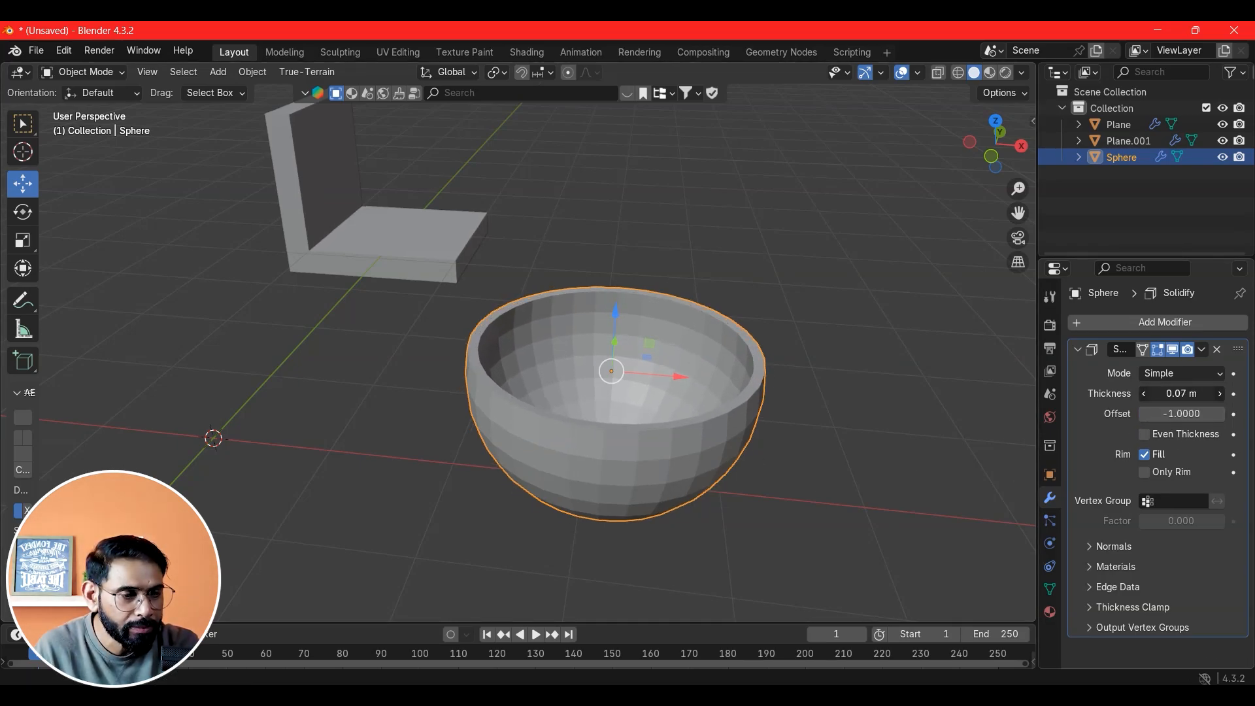
Disable the rim Fill in the bowl's Solidify modifier and inspect the bowl's edge up close
left_click(1145, 455)
scroll(809, 462, "up", 2)
mouse_move(809, 462)
middle_mouse_down()
mouse_move(798, 485)
mouse_move(825, 466)
middle_mouse_up()
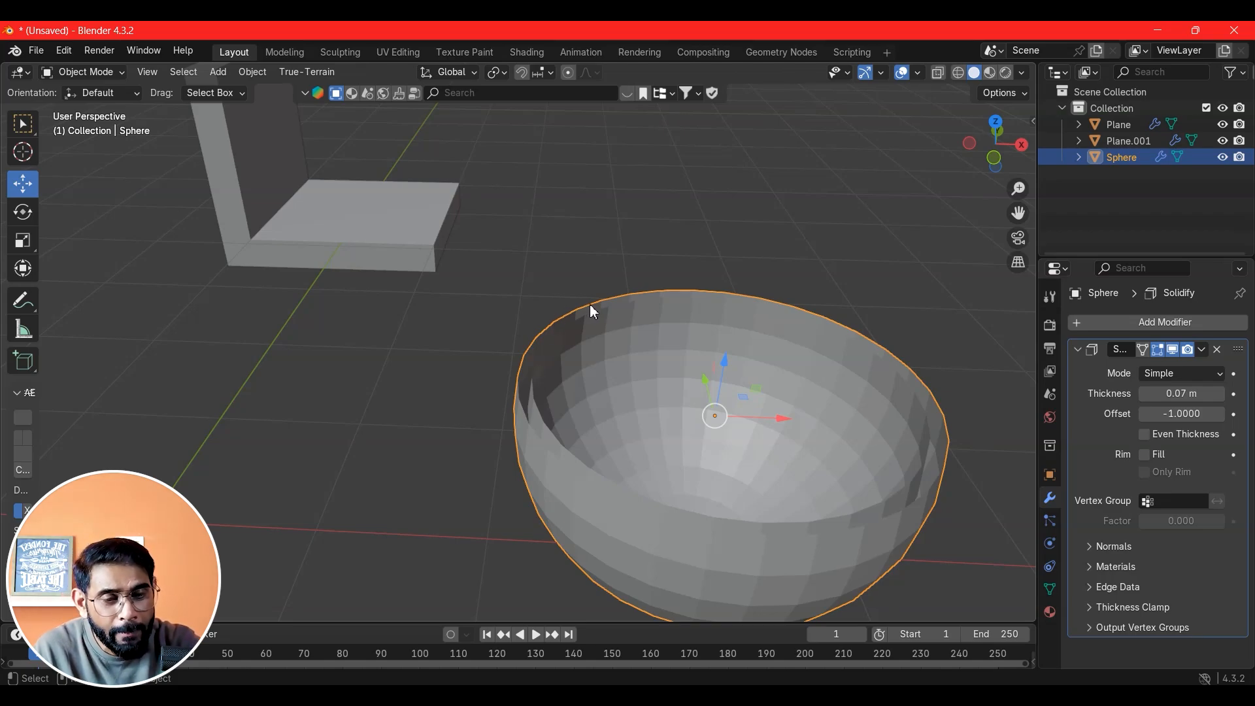
middle_click_drag(602, 470, 571, 460)
scroll(670, 477, "up", 3)
middle_click_drag(814, 479, 837, 383)
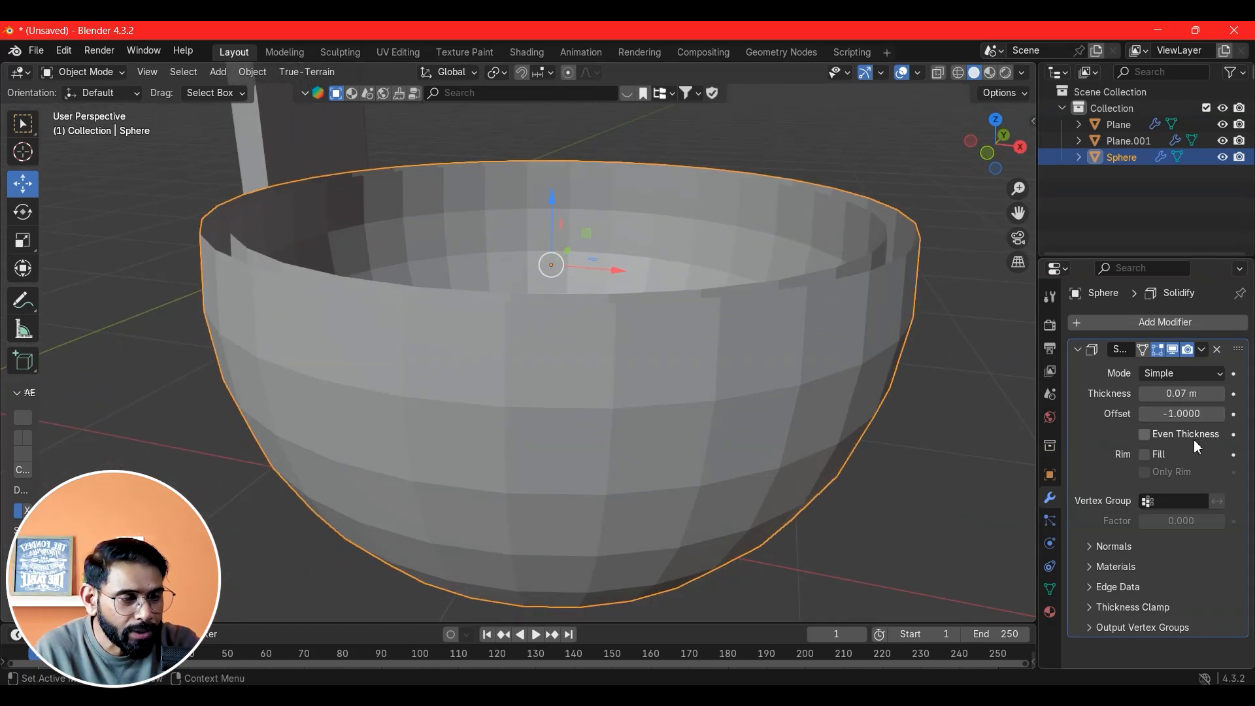
Toggle the bowl's rim Fill and Even Thickness options to compare them, leaving Fill enabled and Even Thickness disabled
left_click(1144, 455)
left_click(1144, 456)
left_click(1144, 456)
left_click(1145, 456)
left_click(1145, 456)
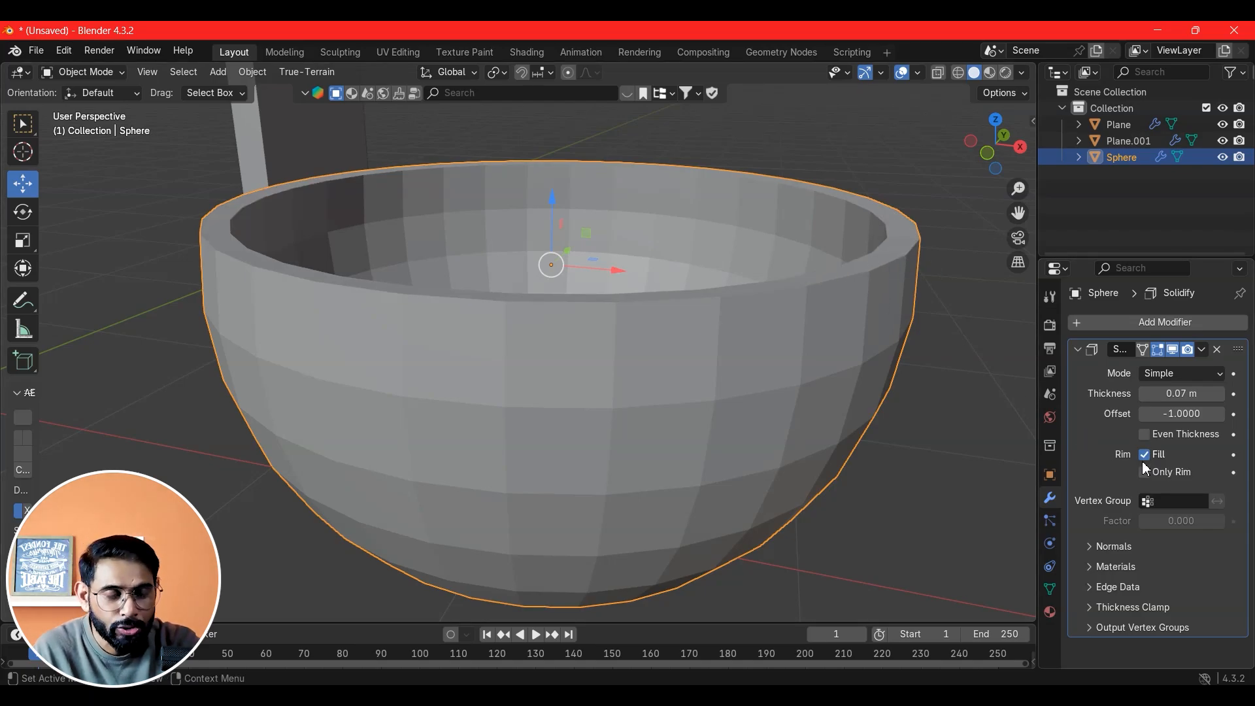
left_click(1144, 434)
left_click(1144, 434)
left_click(1143, 456)
left_click(1143, 456)
middle_click_drag(719, 437, 707, 441)
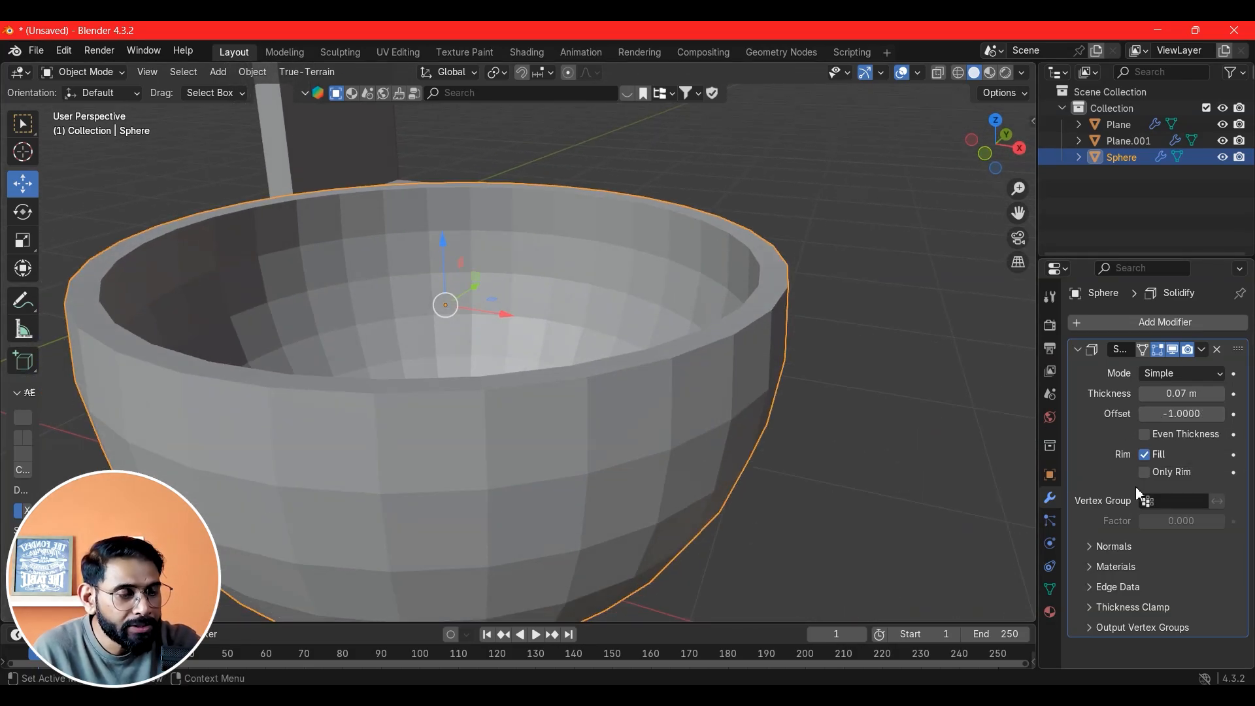
Examine the thickened bowl and its wall from different distances and angles
scroll(846, 455, "down", 5)
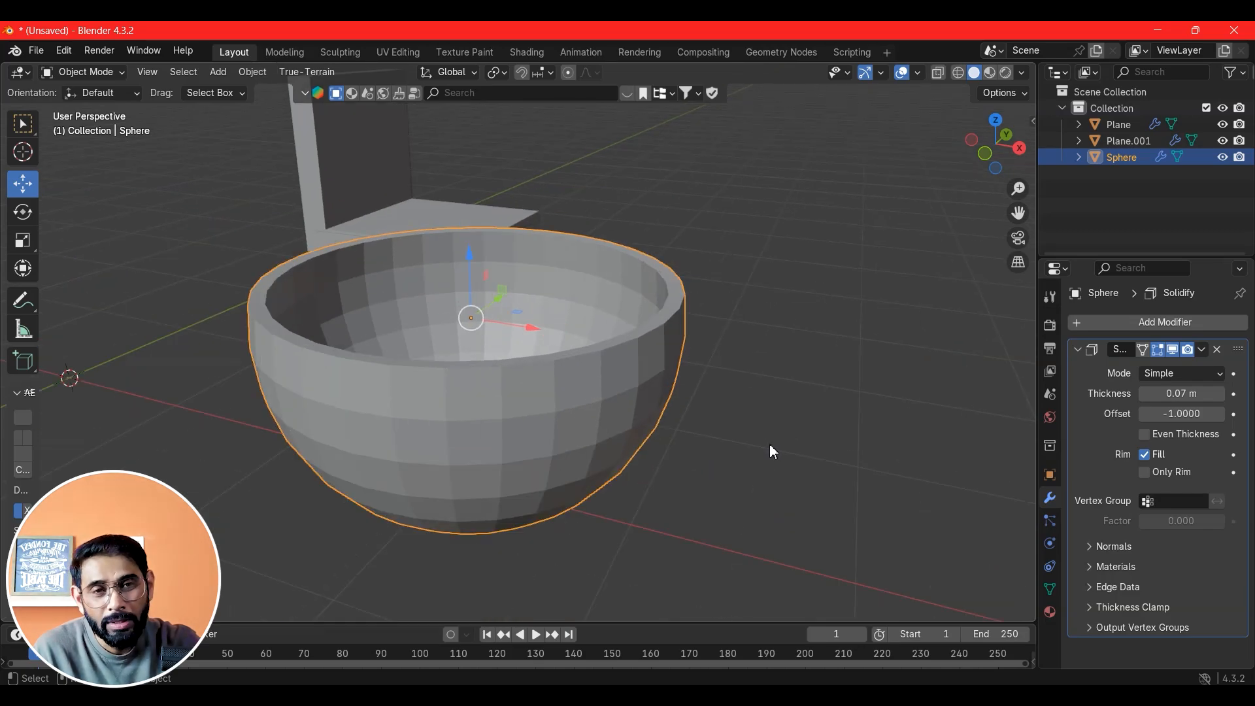
scroll(772, 441, "down", 1)
middle_click_drag(799, 426, 655, 395, "shift")
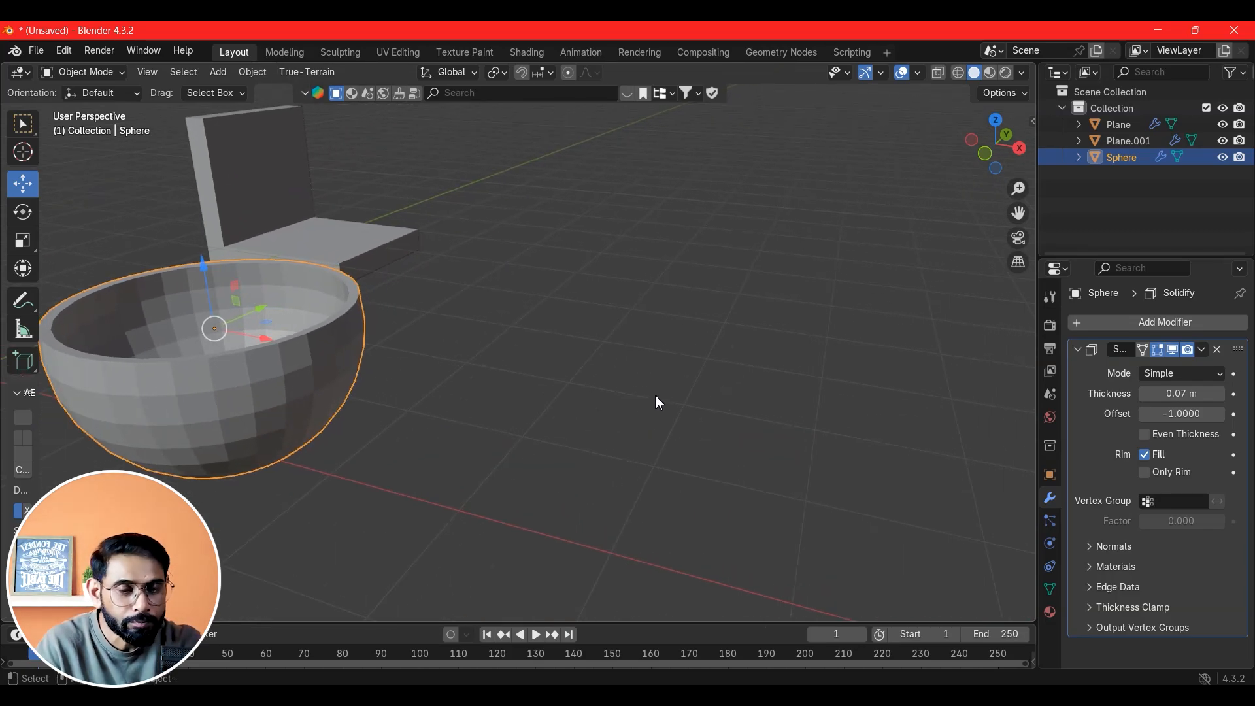
scroll(655, 395, "down", 1)
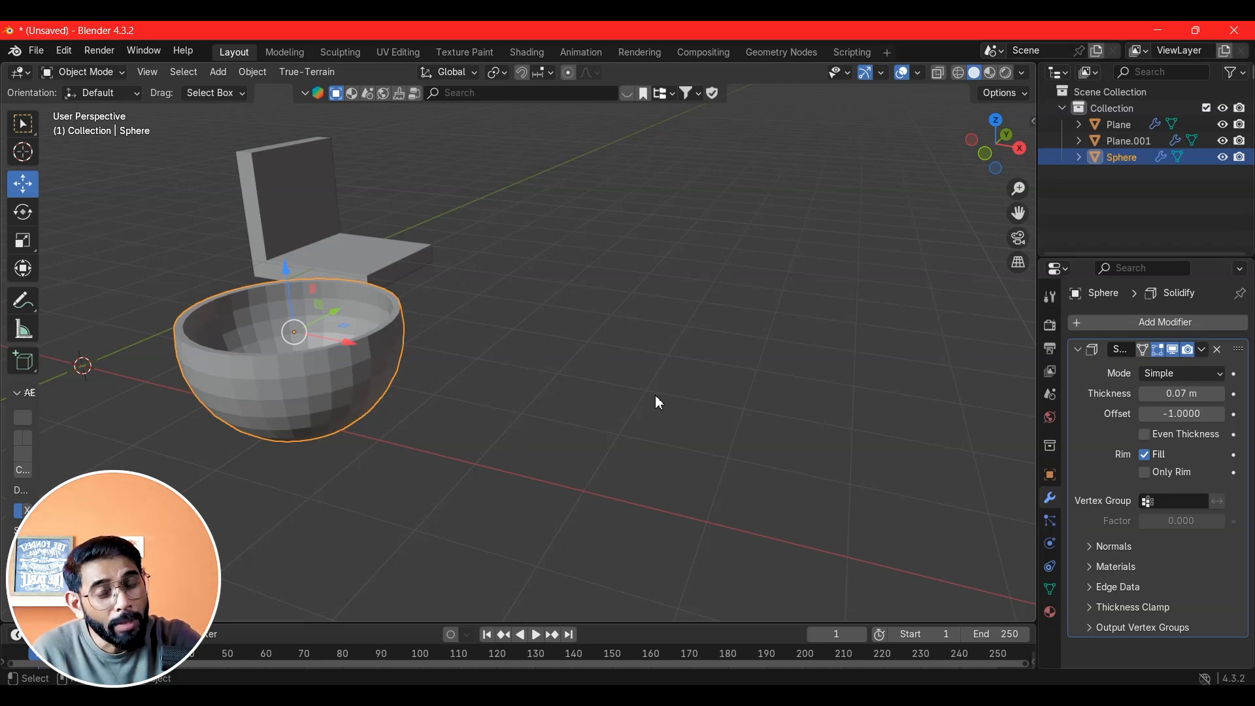
middle_click_drag(580, 421, 569, 335)
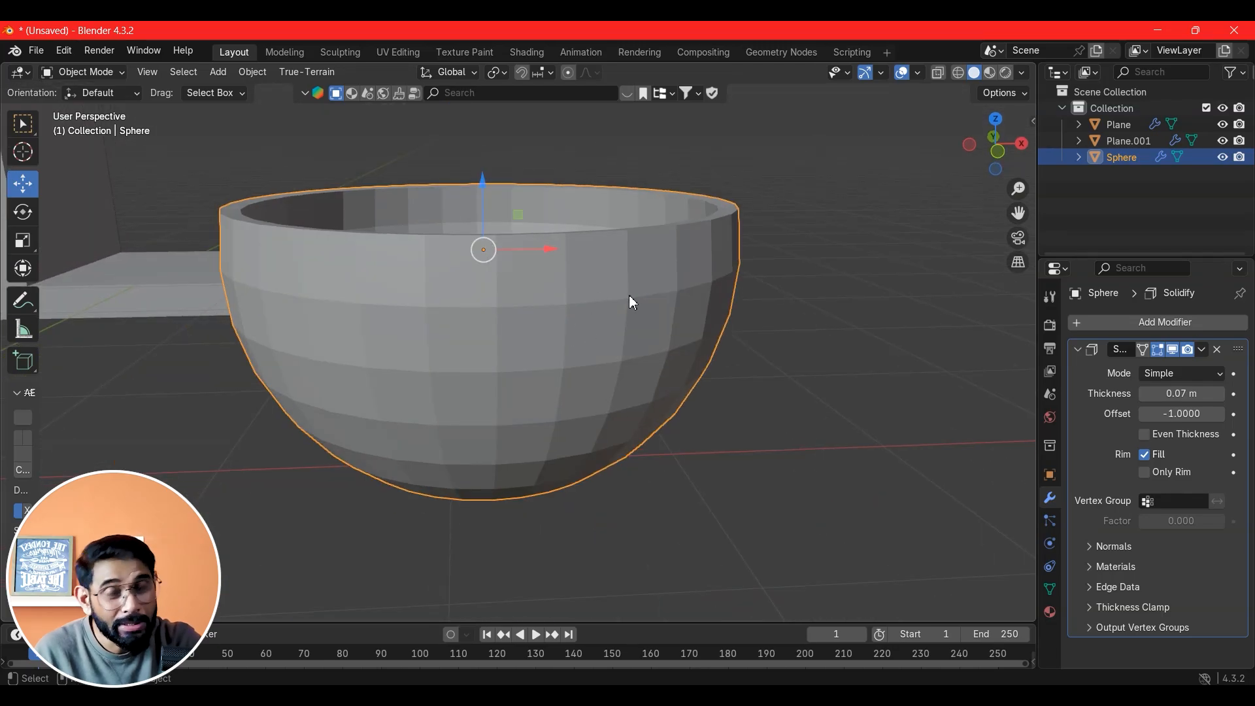
scroll(518, 315, "down", 4)
scroll(518, 315, "up", 1)
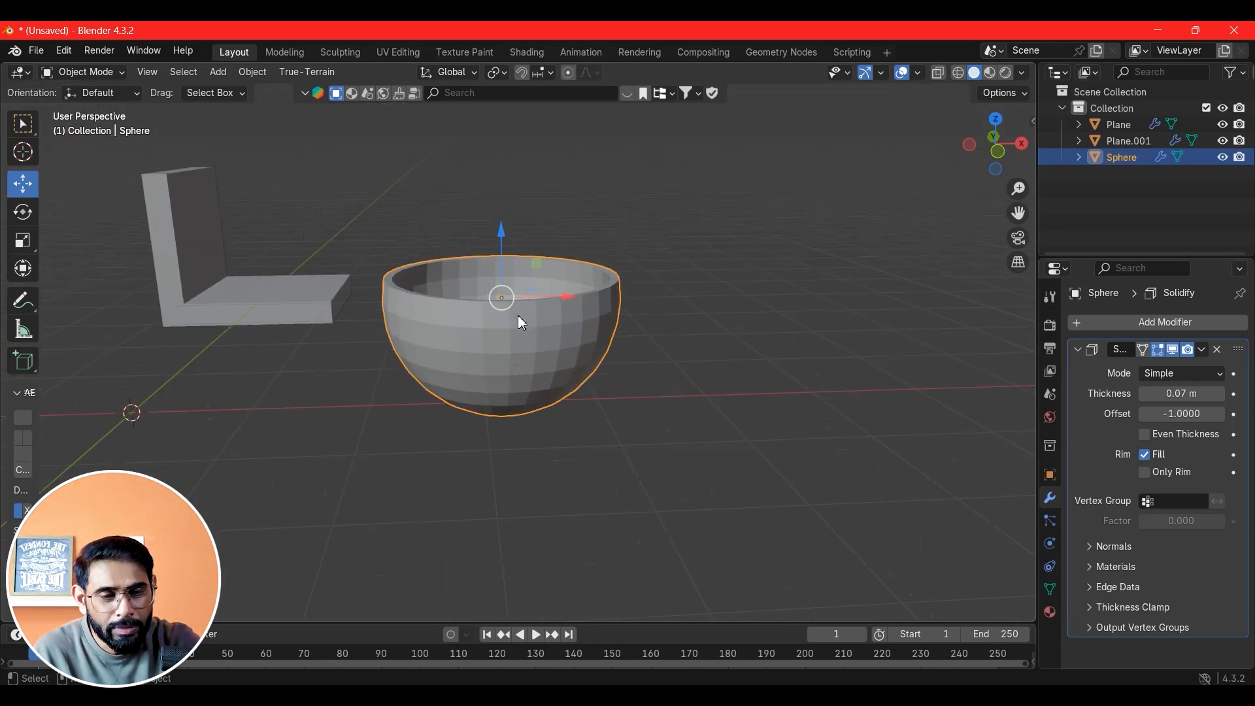
scroll(520, 321, "up", 4)
scroll(560, 325, "down", 3)
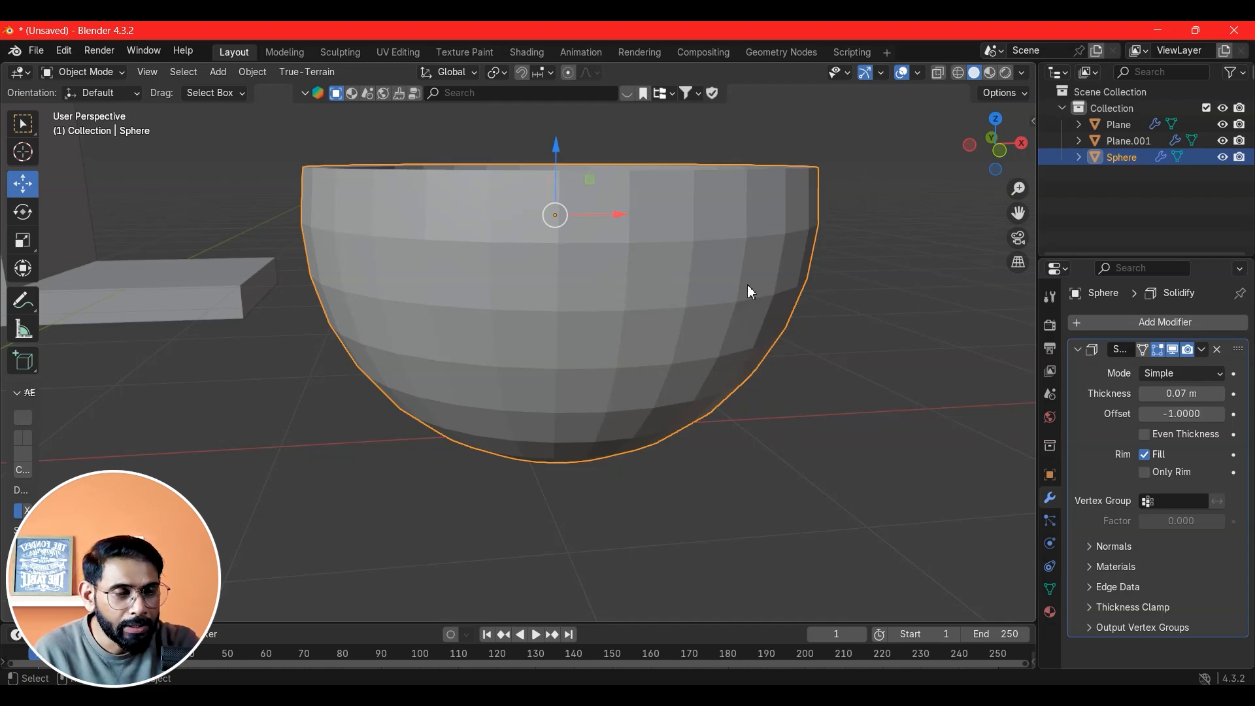
In Edit Mode with vertex selection, select a patch of vertices five across and three down on the bowl's front side
key("Tab")
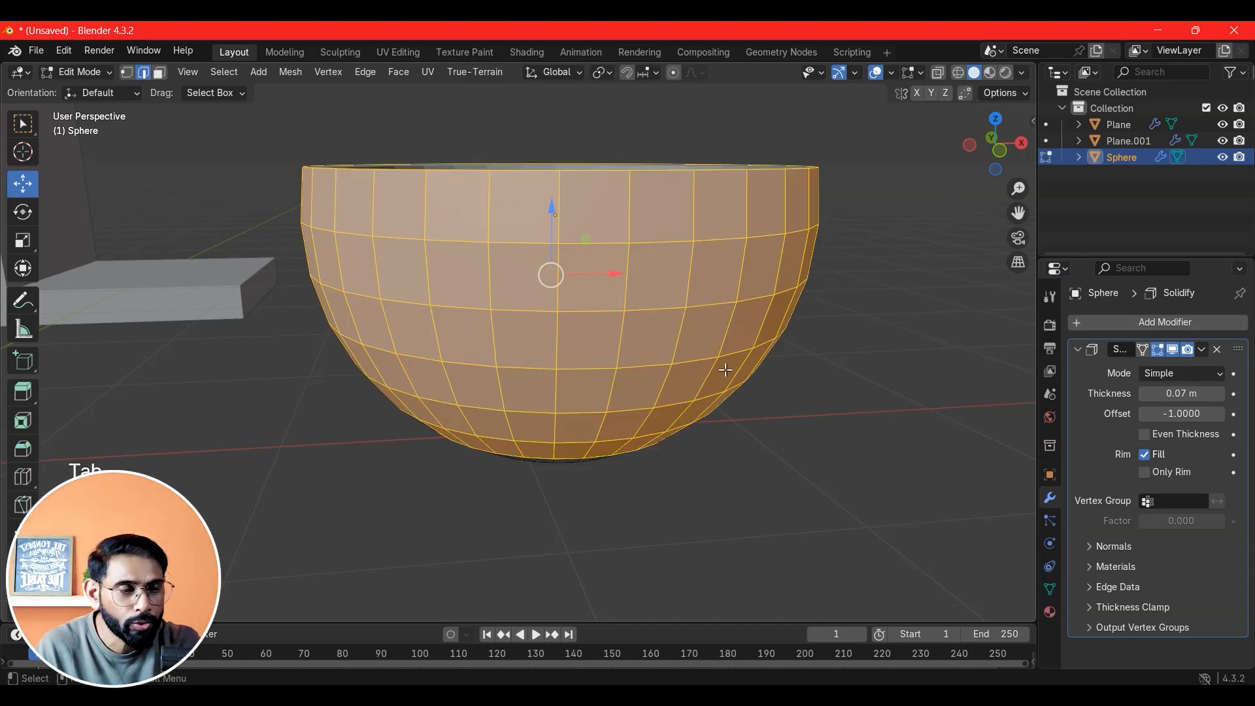
key("1")
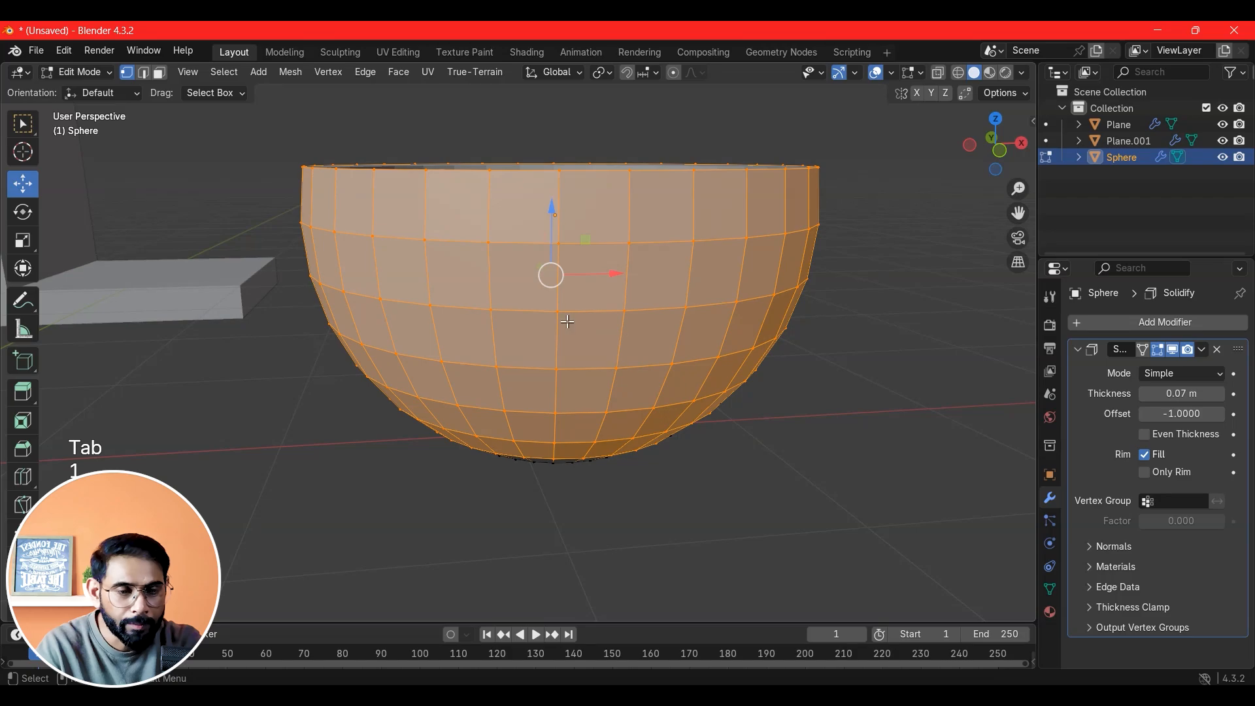
left_click(489, 241)
left_click(557, 243, "ctrl")
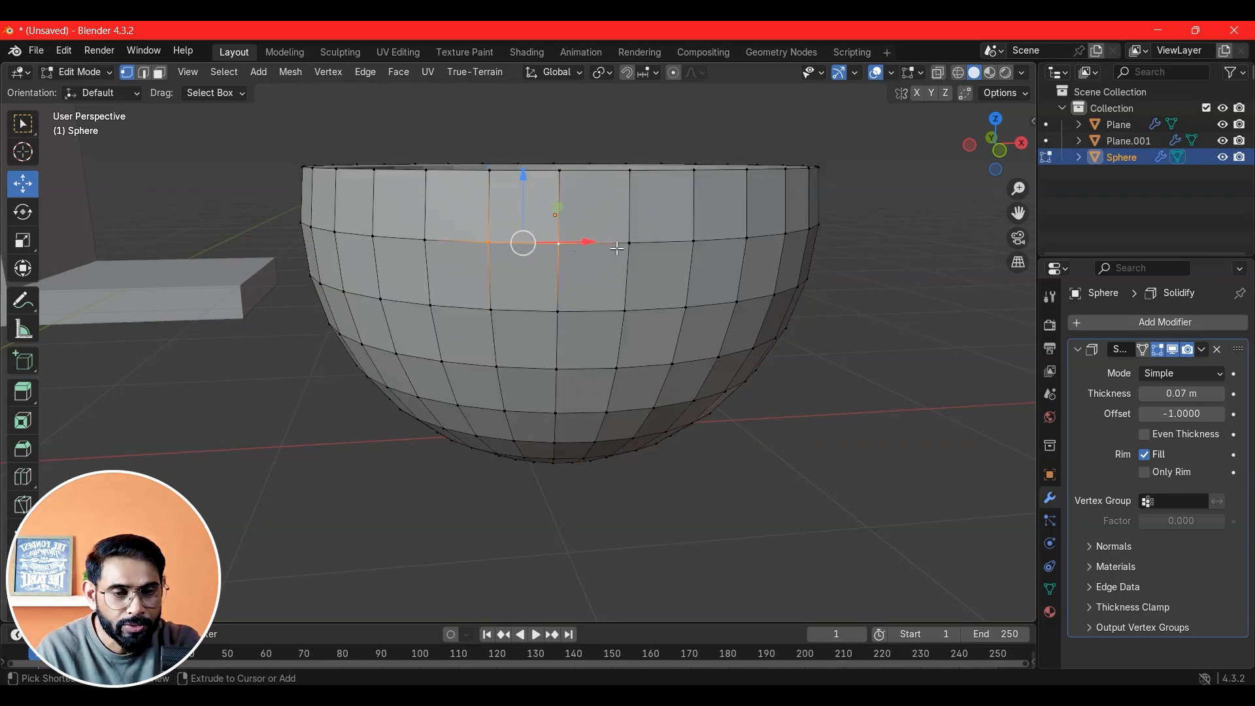
left_click(625, 244, "ctrl")
left_click(693, 241, "ctrl")
left_click(747, 238, "ctrl")
left_click(738, 302, "ctrl")
left_click(685, 306, "ctrl")
left_click(625, 310, "ctrl")
left_click(558, 311, "ctrl")
left_click(491, 310, "ctrl")
left_click(497, 368, "ctrl")
left_click(556, 370, "ctrl")
left_click(615, 368, "ctrl")
left_click(672, 364, "ctrl")
left_click(718, 357, "ctrl")
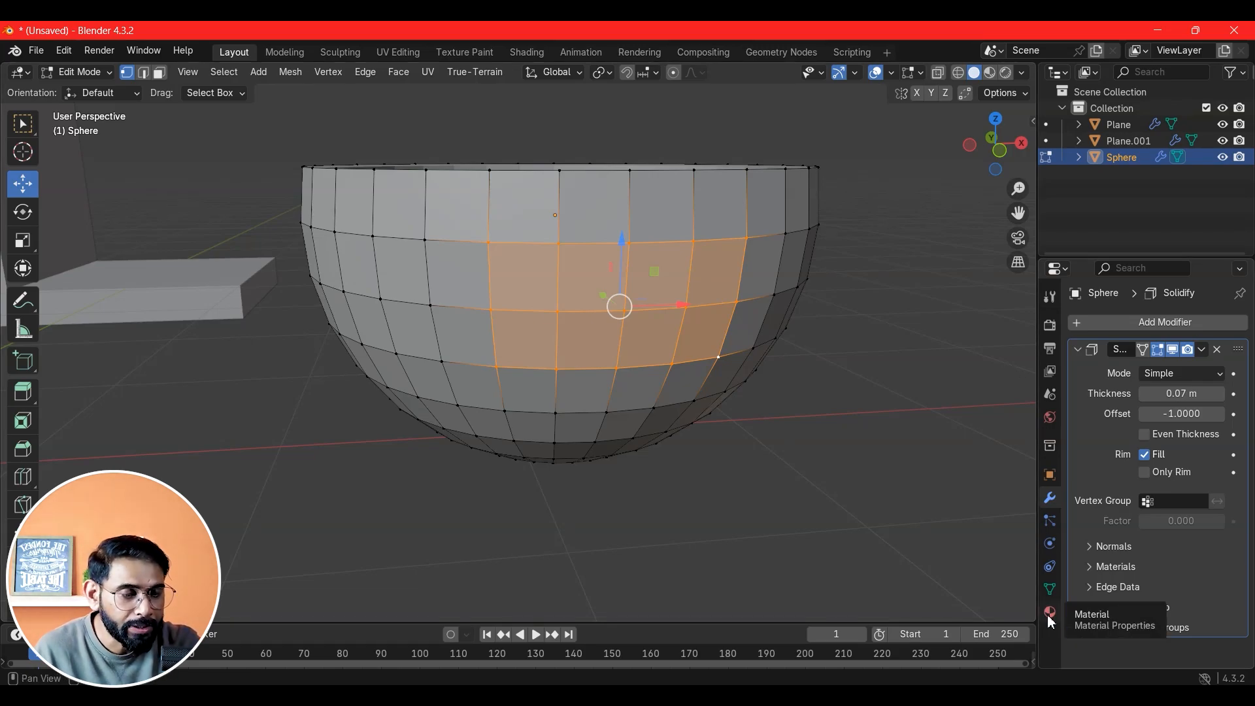
Create a vertex group named Dreamct for the selected patch of bowl vertices
left_click(1051, 590)
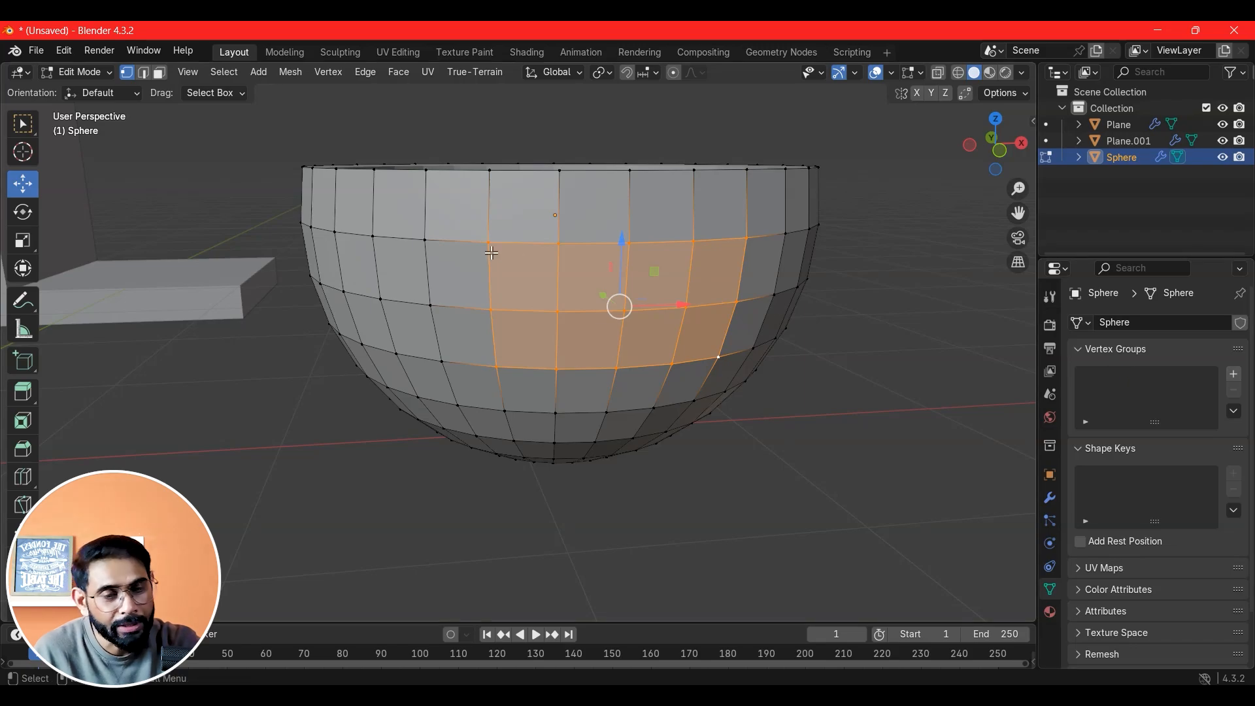
left_click(1233, 375)
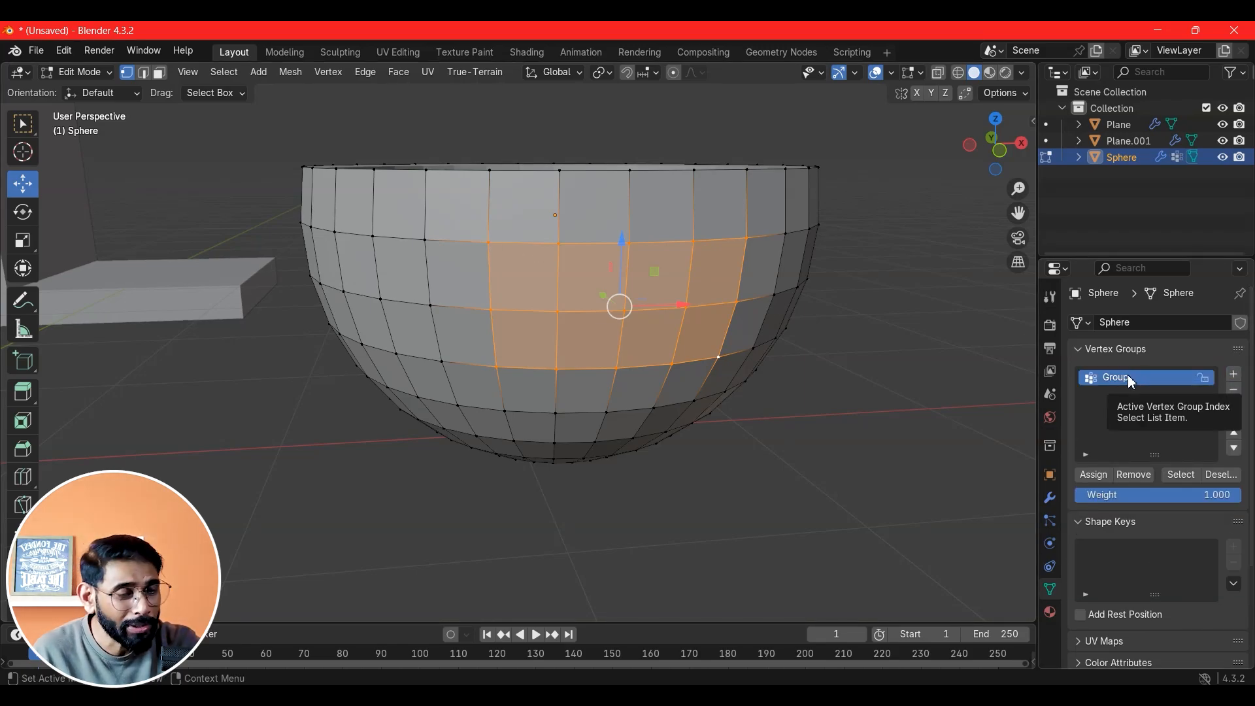
type("Dreamct")
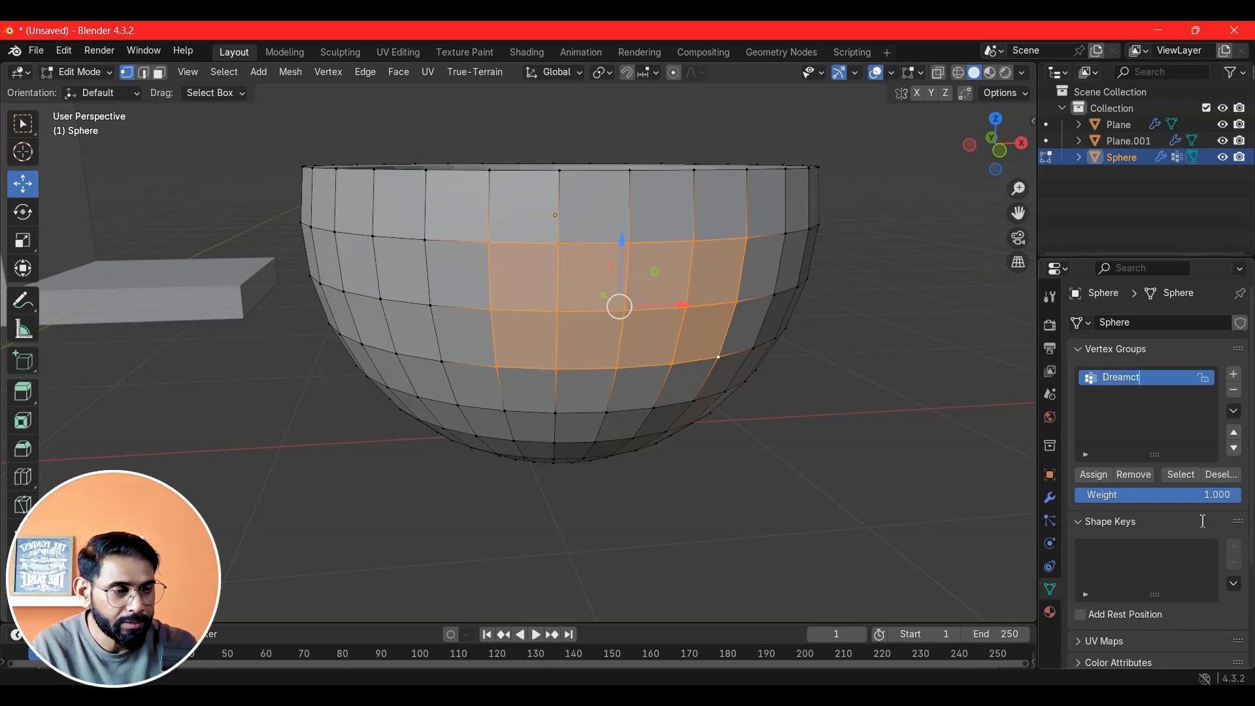
key("Return")
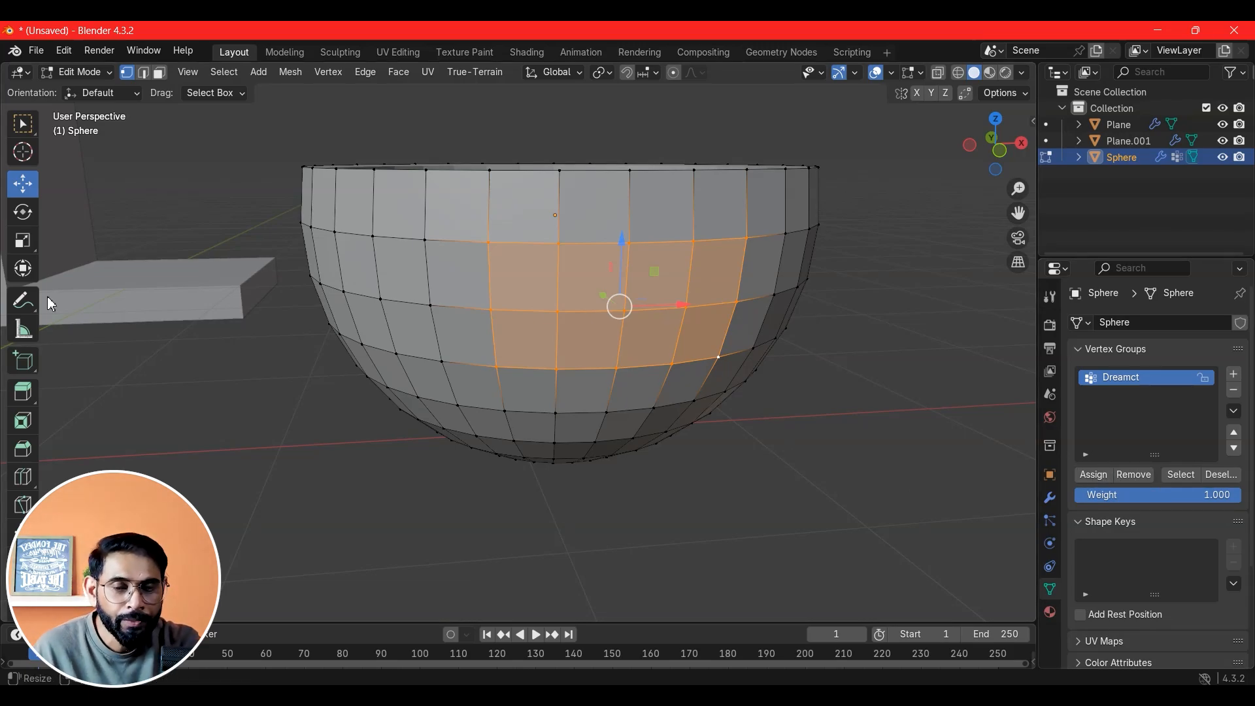
scroll(1138, 487, "down", 2)
scroll(1138, 487, "up", 2)
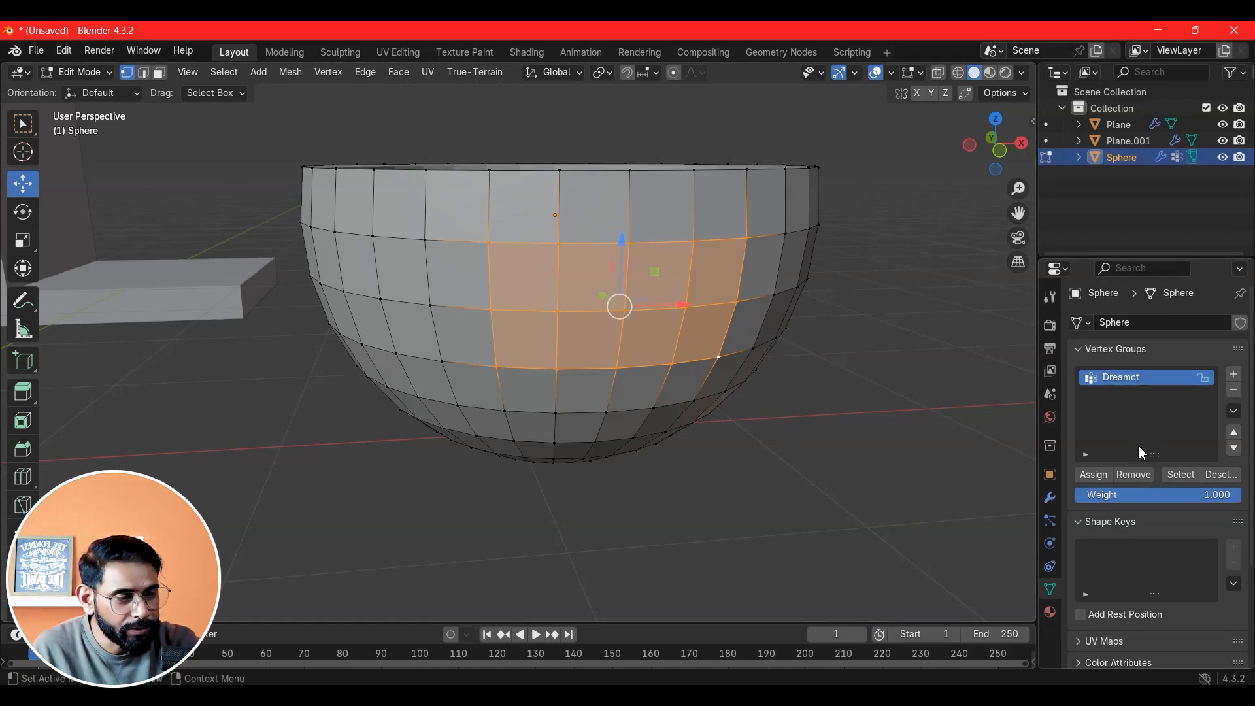
Return to Object Mode and the Solidify settings, and try a thickness of -0.03 m on the bowl
left_click(1051, 497)
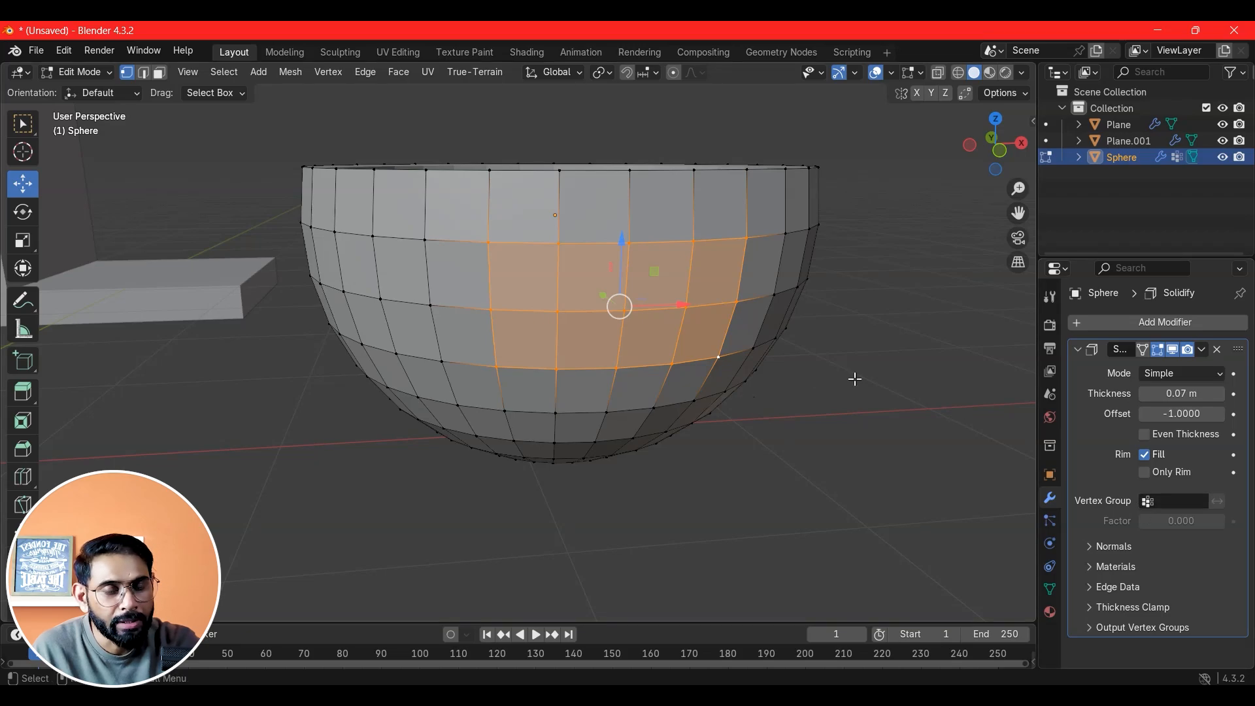
left_click(835, 374)
key("Tab")
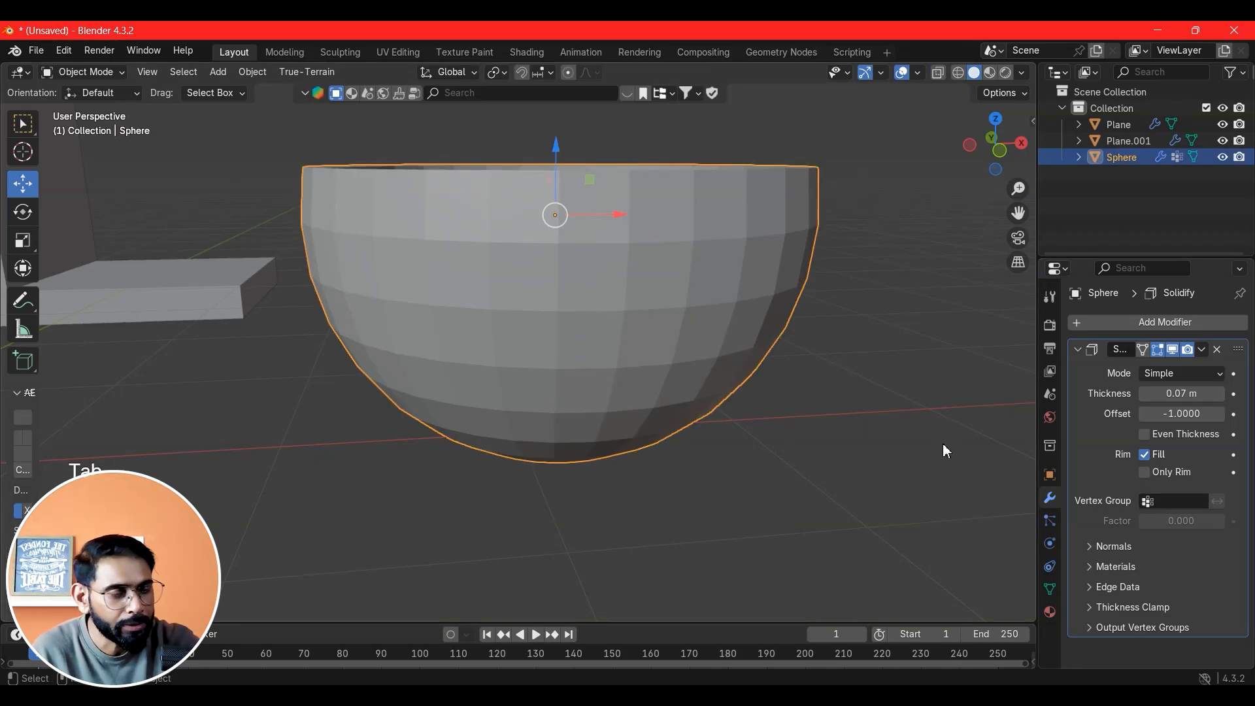
left_click_drag(1186, 393, 1157, 394)
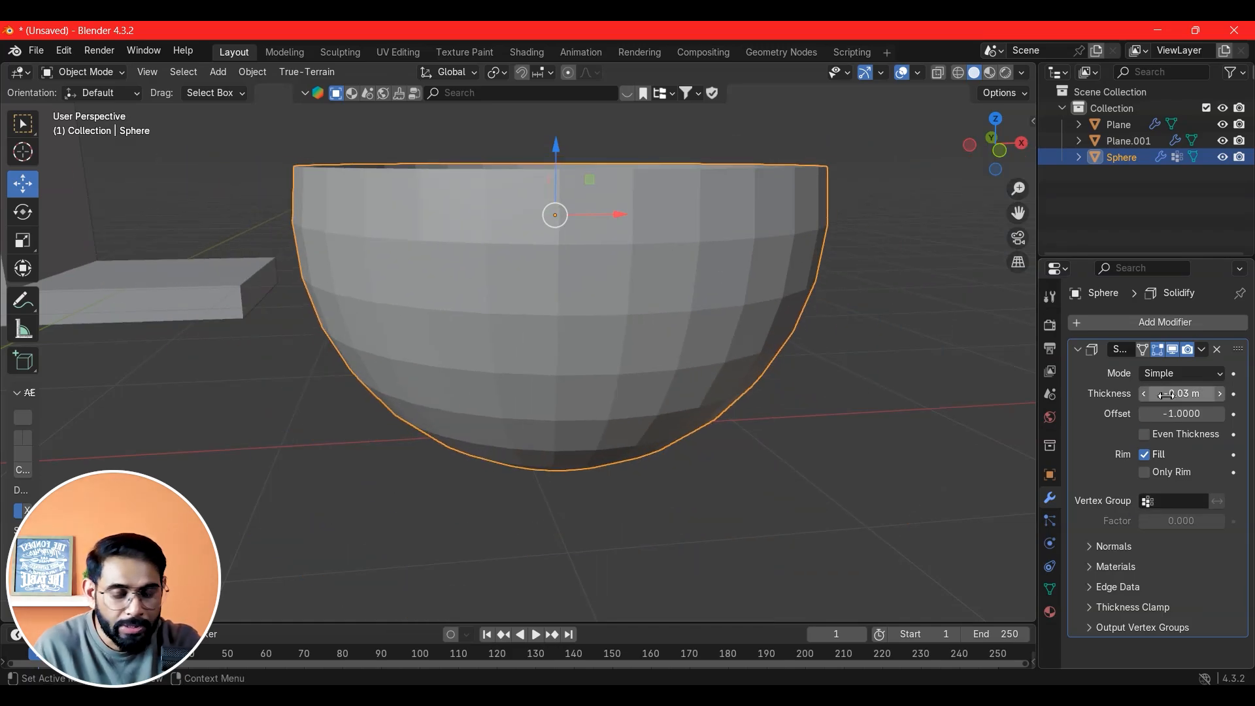
key("ctrl+z")
Limit the bowl's Solidify modifier to the Dreamct vertex group and set the thickness to -0.18 m
scroll(775, 418, "down", 5)
middle_click_drag(773, 432, 784, 403)
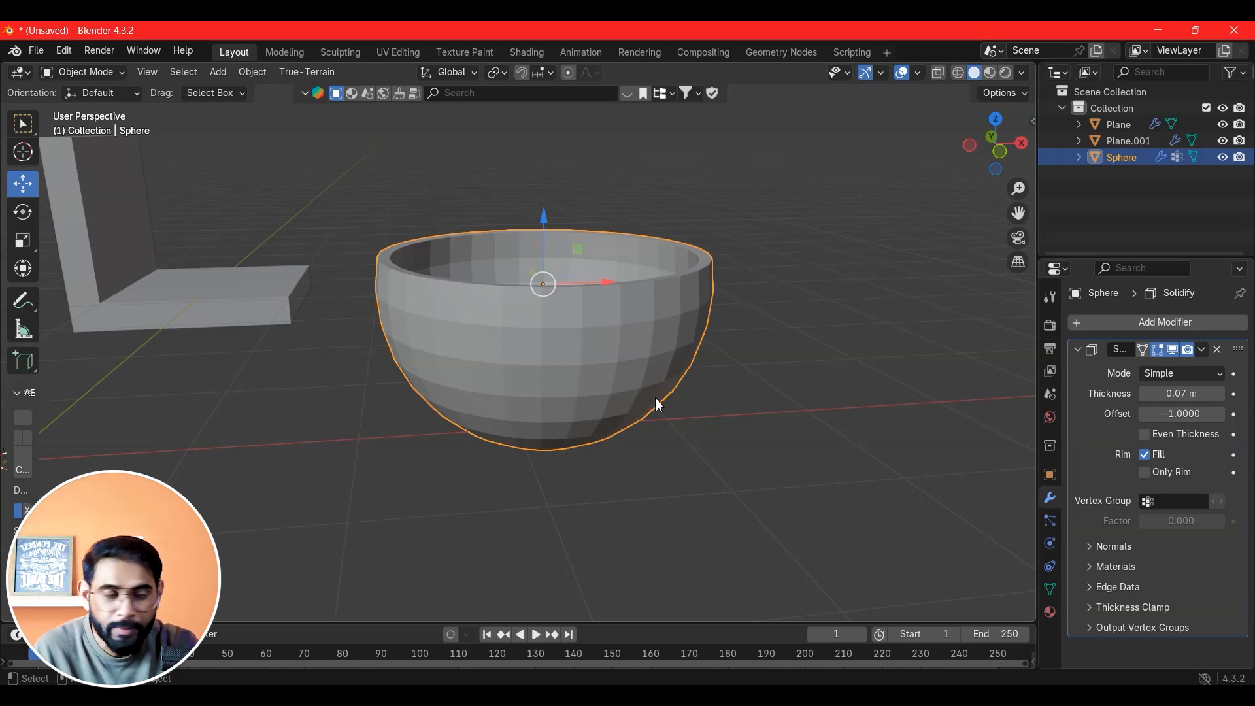
left_click(1150, 504)
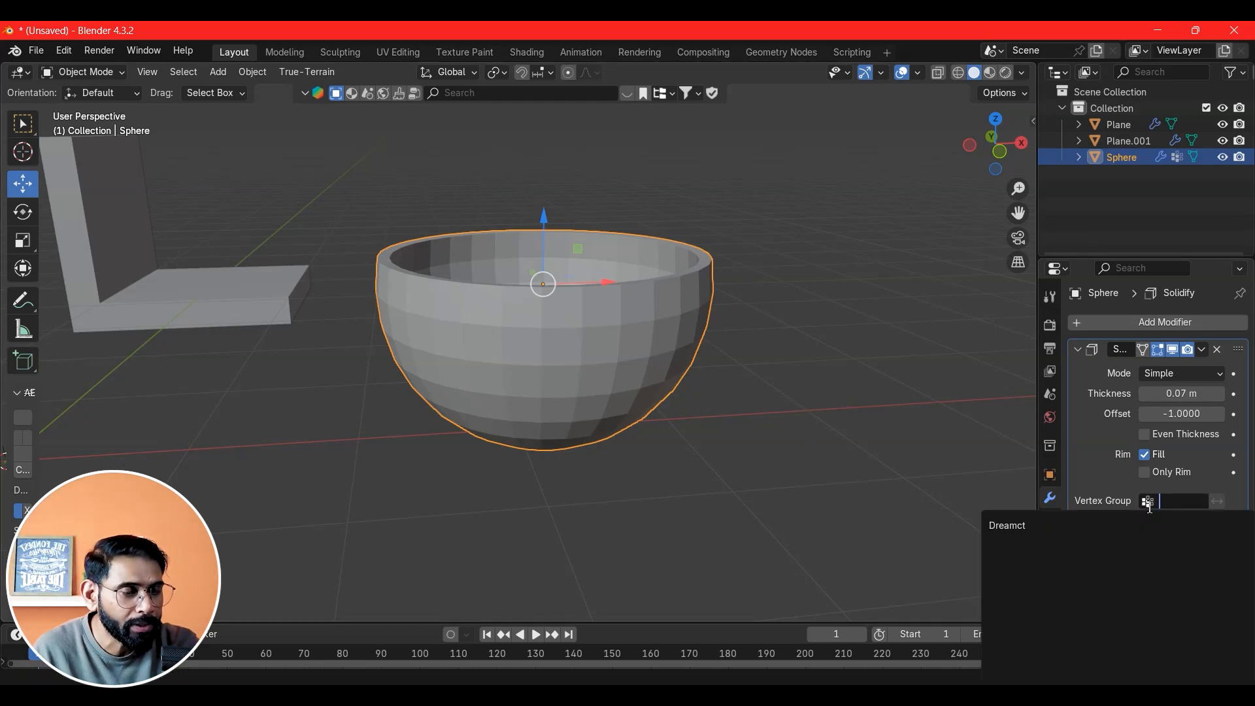
left_click(1008, 527)
mouse_move(1182, 393)
left_mouse_down()
mouse_move(1239, 393)
mouse_move(1169, 394)
left_mouse_up()
middle_click_drag(608, 487, 703, 516)
middle_click_drag(739, 437, 706, 396)
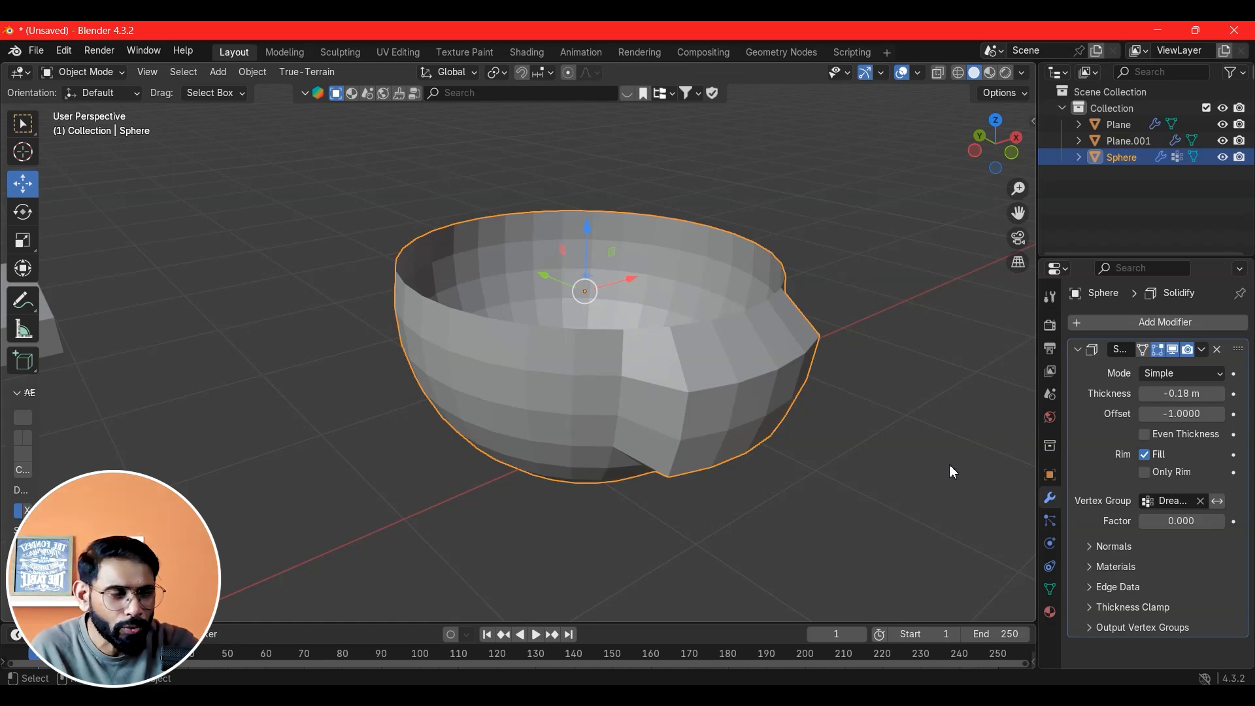
Vary the bowl's Solidify thickness, trying -0.11 m and settling on -0.25 m
left_click(1203, 414)
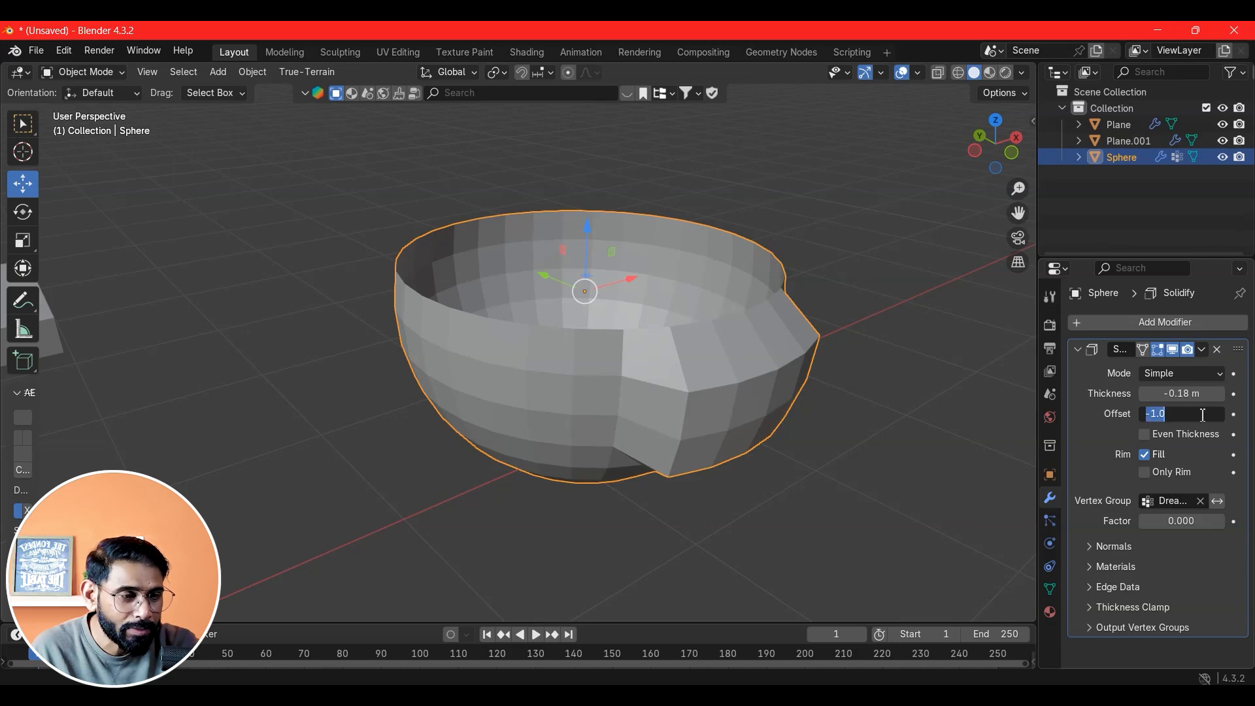
mouse_move(1205, 394)
left_mouse_down()
mouse_move(1177, 394)
mouse_move(1216, 395)
left_mouse_up()
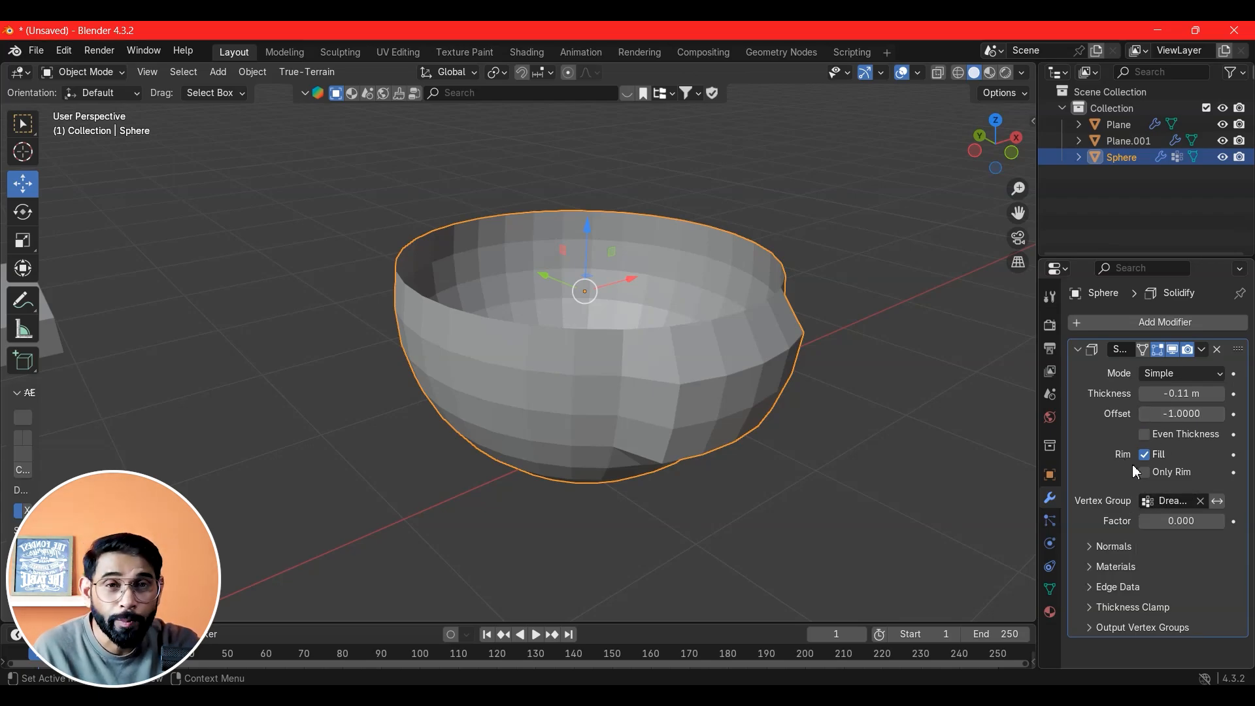
left_click_drag(1182, 393, 1152, 392)
middle_click_drag(899, 499, 900, 486)
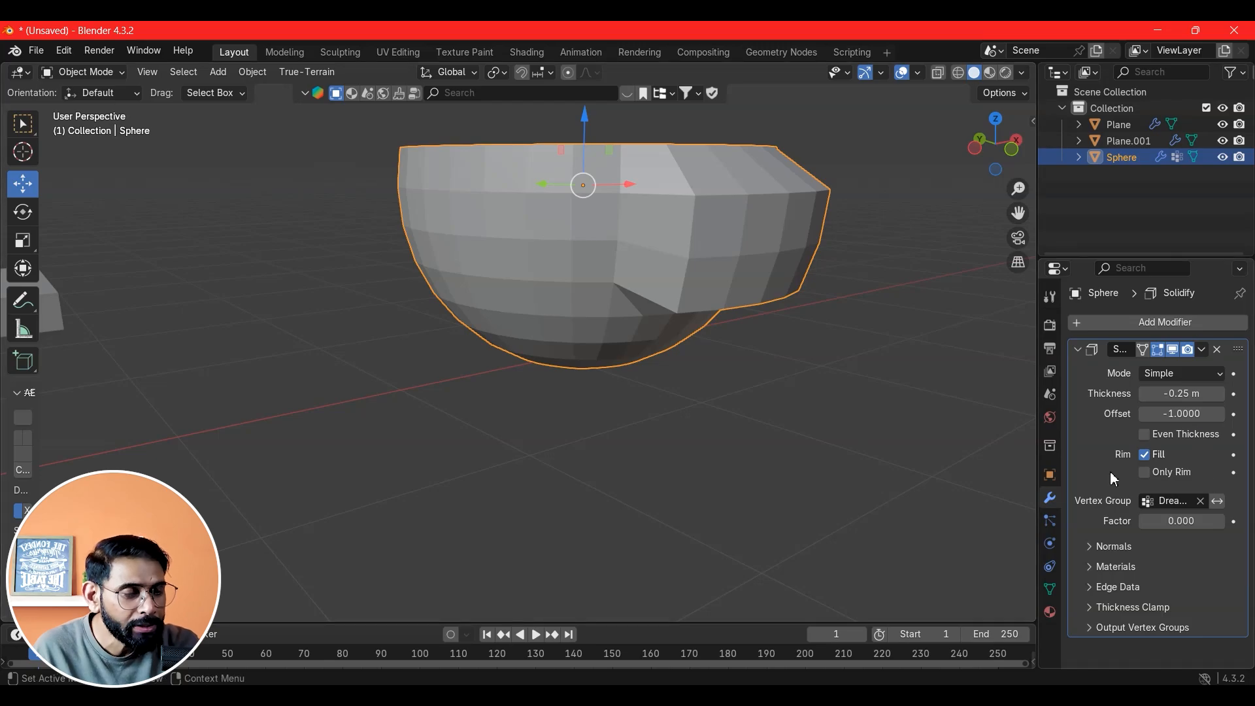
Vary the Solidify vertex group Factor, set it to 0.552, and inspect the bowl's wall from several angles
left_click(1195, 521)
mouse_move(1195, 522)
left_mouse_down()
mouse_move(1239, 521)
mouse_move(1200, 522)
left_mouse_up()
middle_click_drag(941, 485, 887, 444)
left_click_drag(1200, 521, 1138, 522)
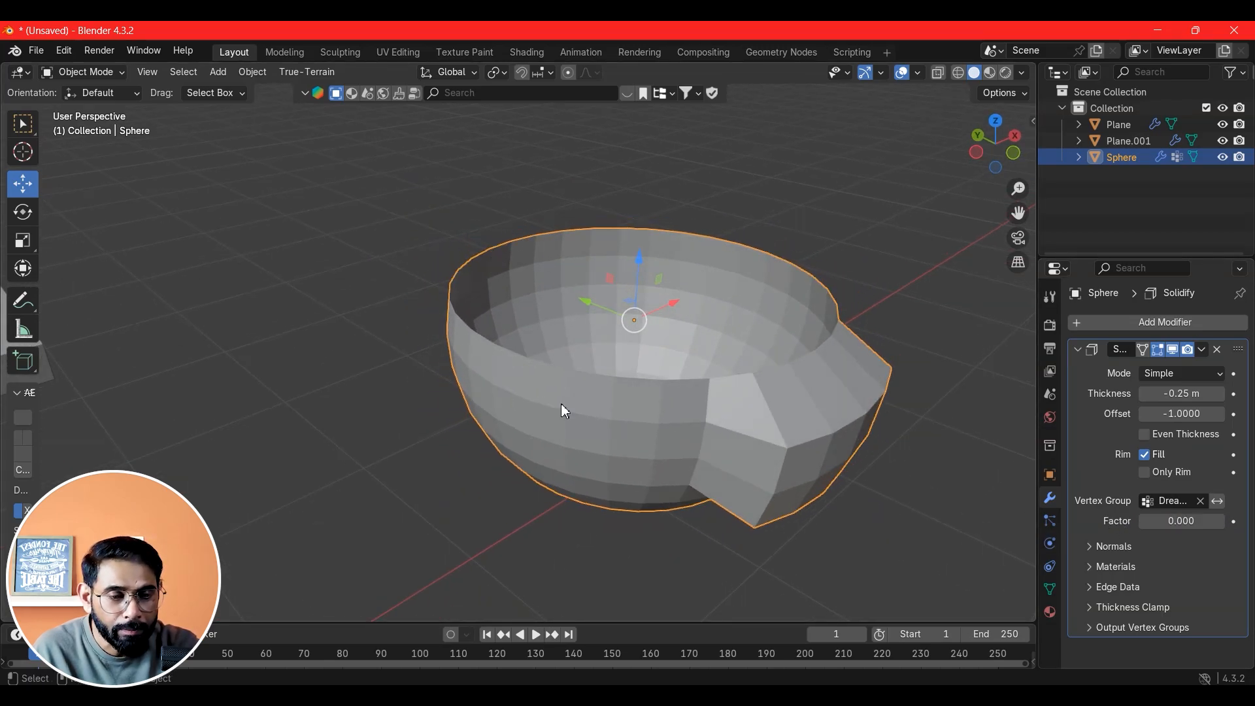
left_click_drag(1141, 521, 1186, 521)
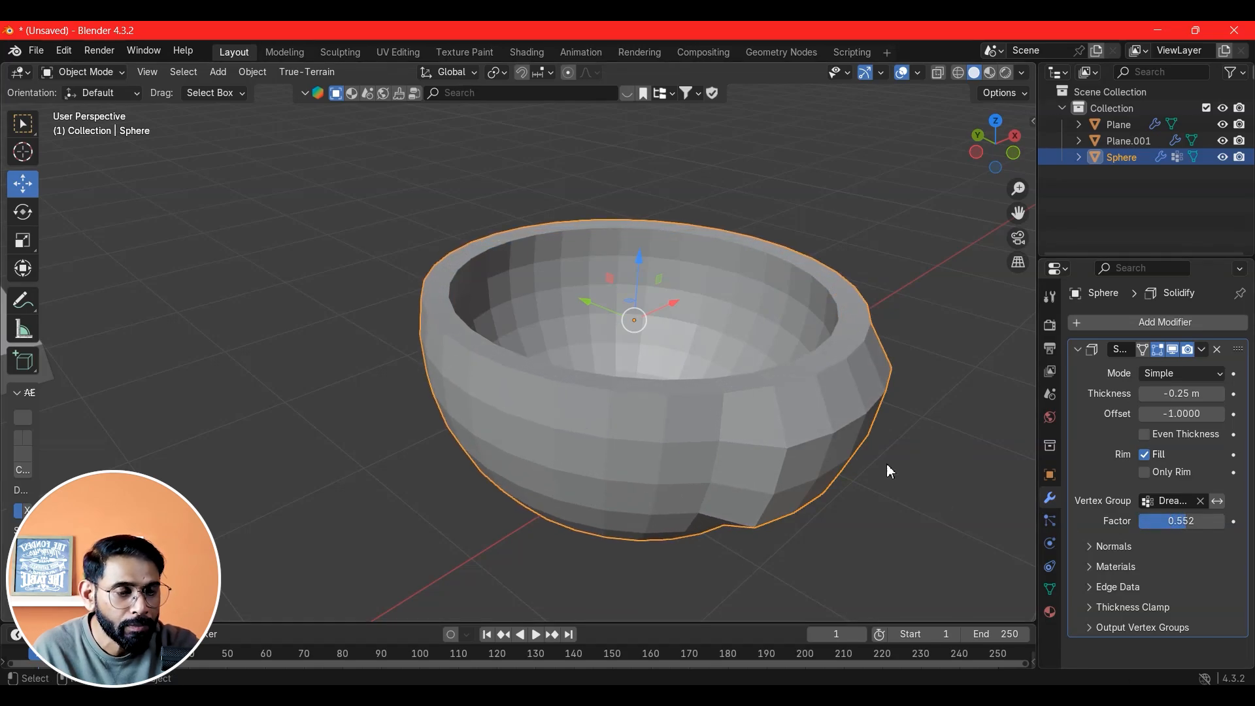
scroll(736, 393, "down", 2)
mouse_move(736, 400)
middle_mouse_down()
mouse_move(835, 406)
mouse_move(846, 423)
mouse_move(737, 415)
middle_mouse_up()
scroll(736, 415, "up", 2)
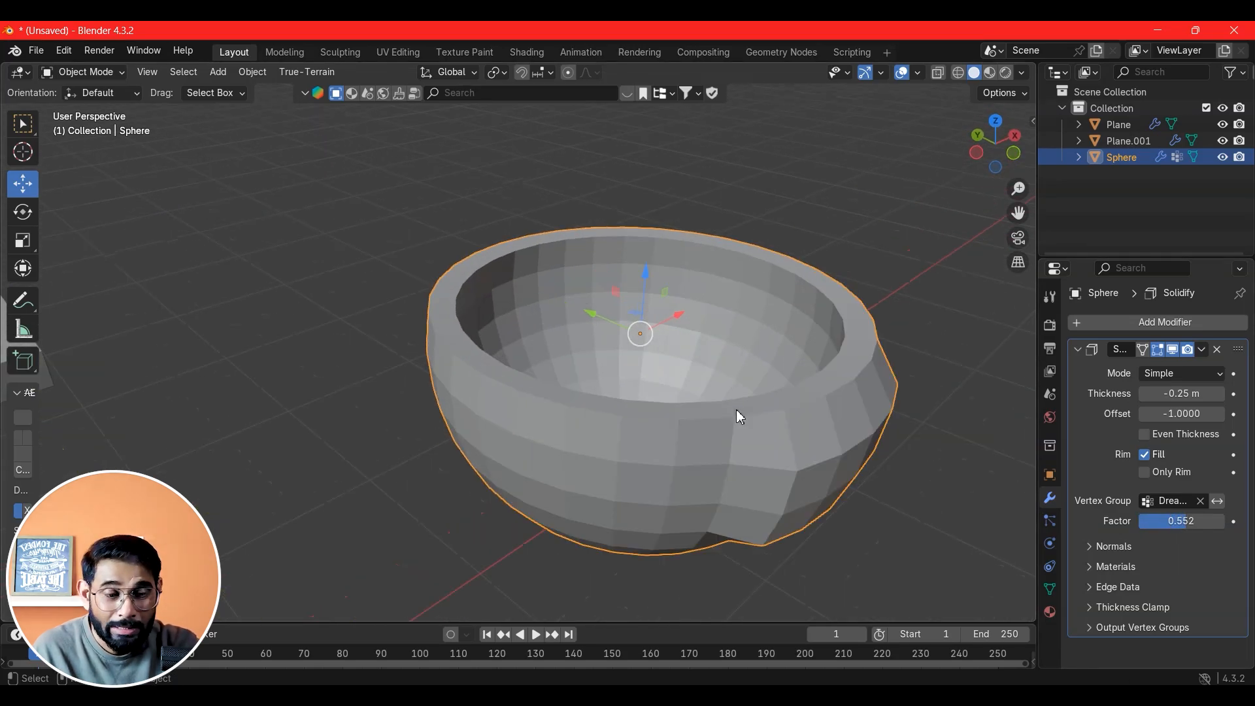
middle_click_drag(787, 451, 693, 348)
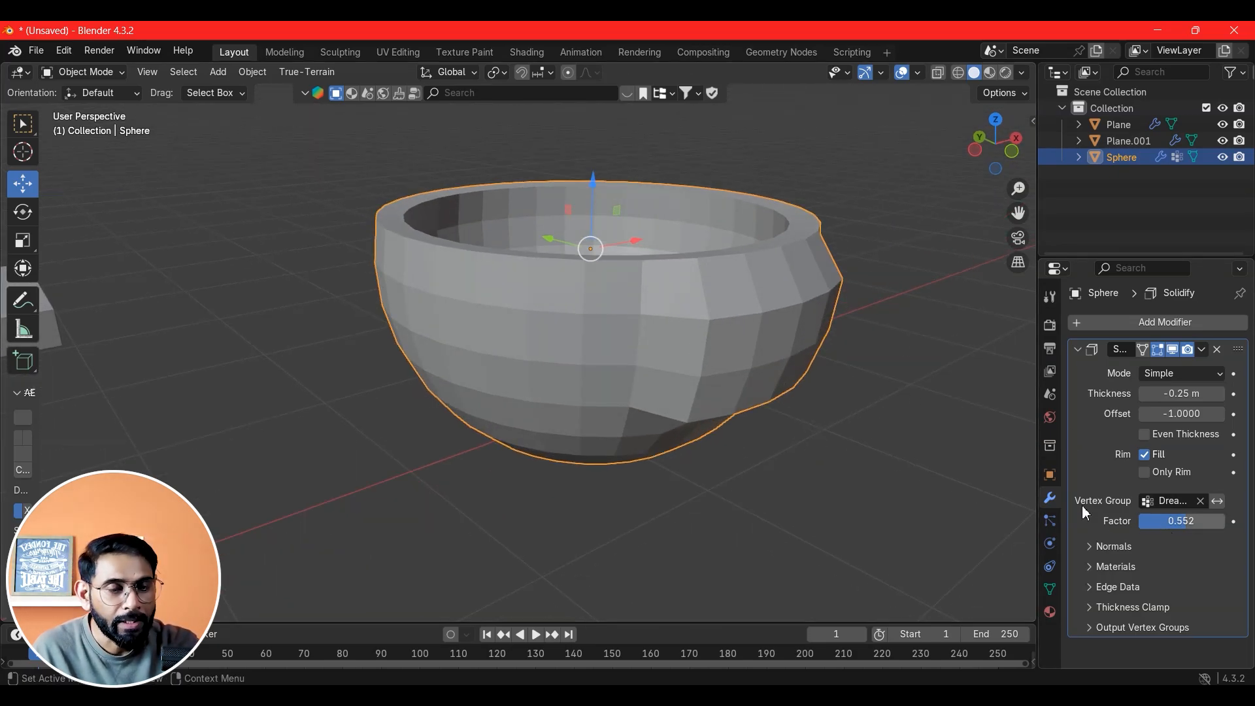
Set the bowl's Solidify thickness to -0.27 m and the vertex group Factor to 0.687
mouse_move(1173, 403)
left_mouse_down()
mouse_move(1151, 403)
mouse_move(1190, 403)
mouse_move(1164, 403)
left_mouse_up()
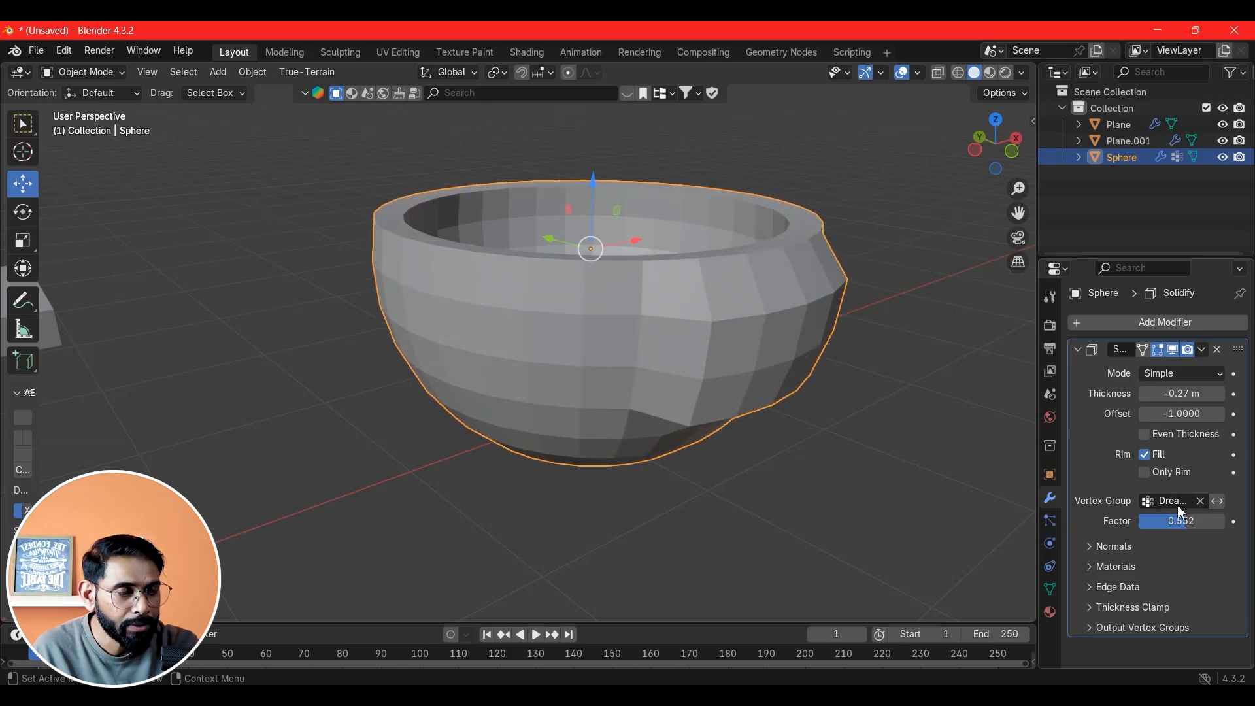
left_click_drag(1191, 523, 1199, 523)
mouse_move(1174, 416)
left_mouse_down()
mouse_move(1196, 416)
mouse_move(1175, 416)
left_mouse_up()
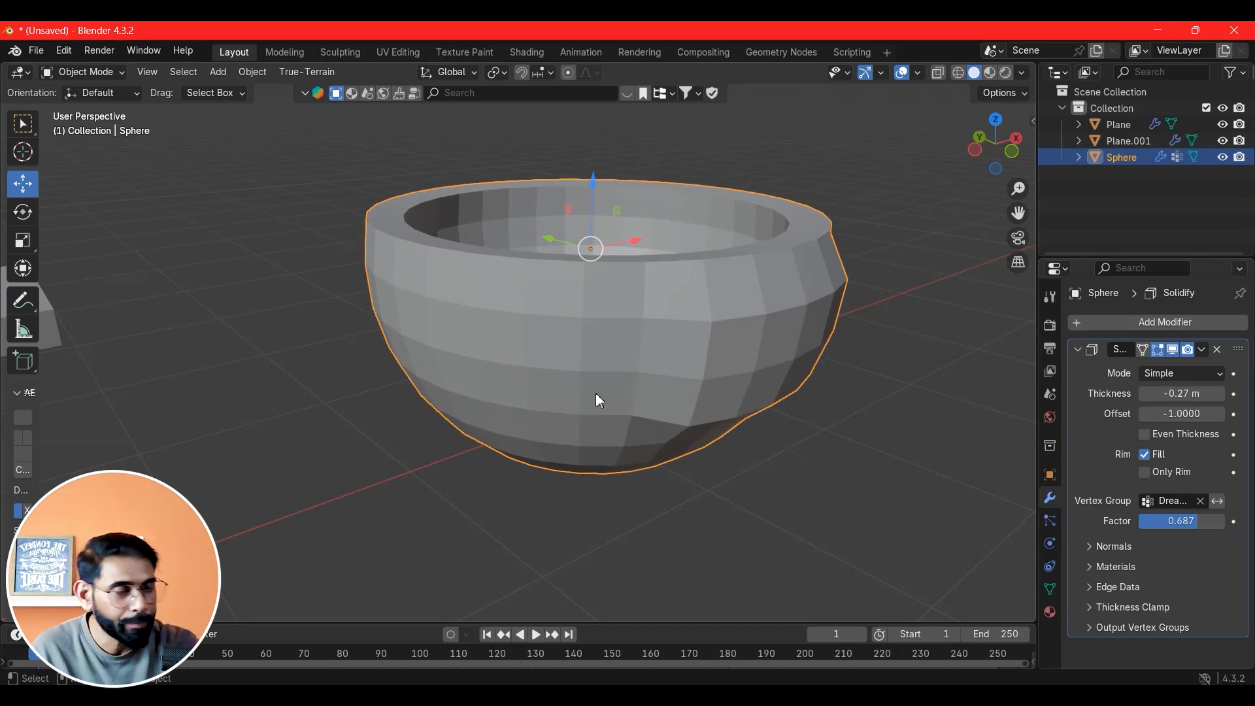
Expand the Solidify modifier's Normals and Materials settings and look into the bowl from above
left_click(1089, 550)
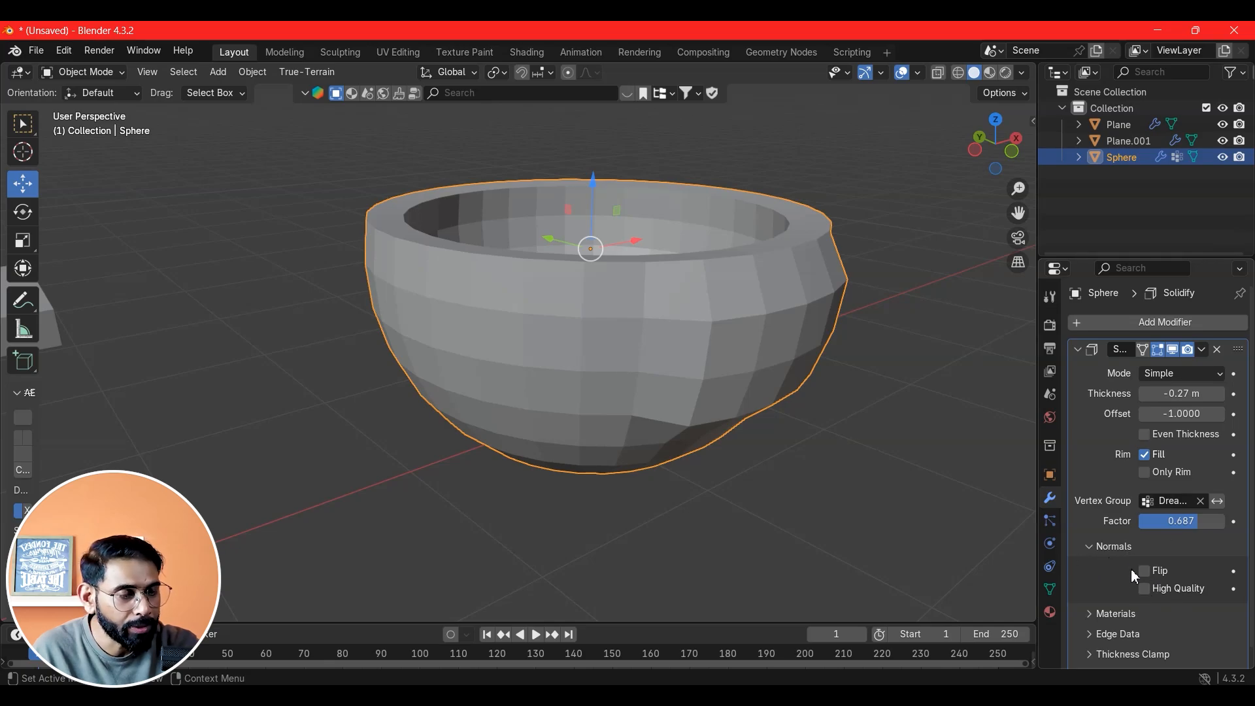
scroll(1134, 574, "down", 1)
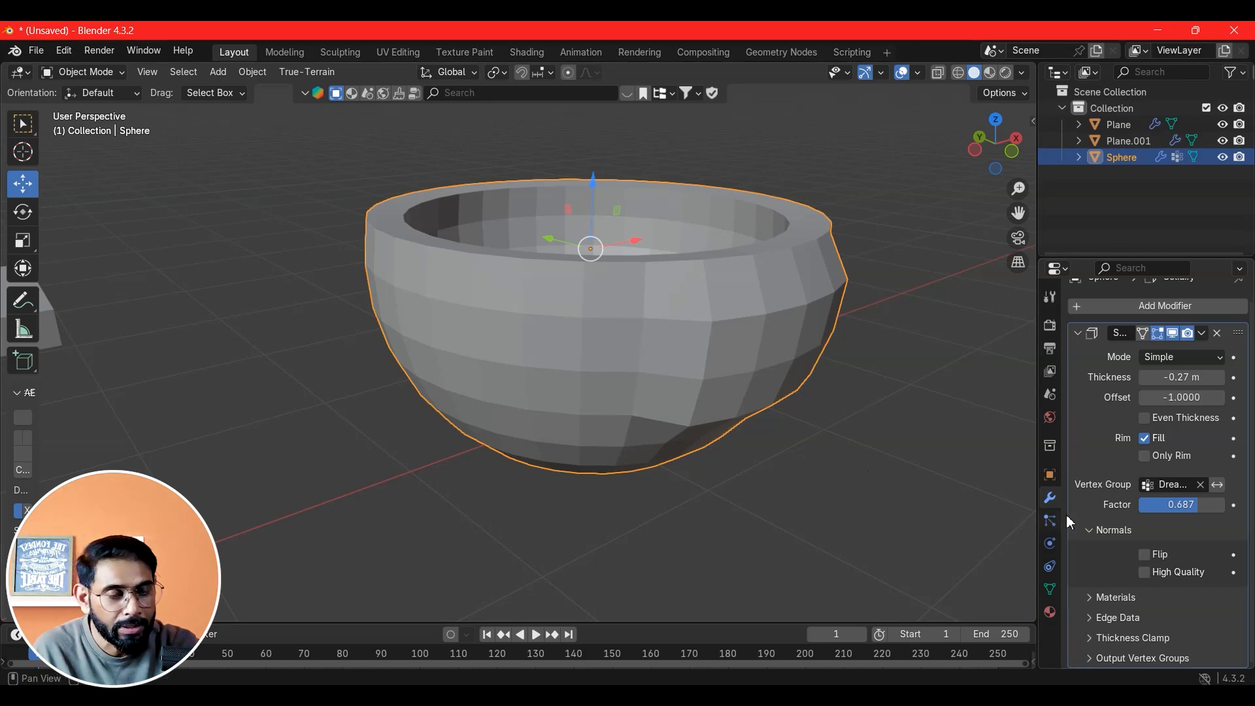
left_click(1093, 597)
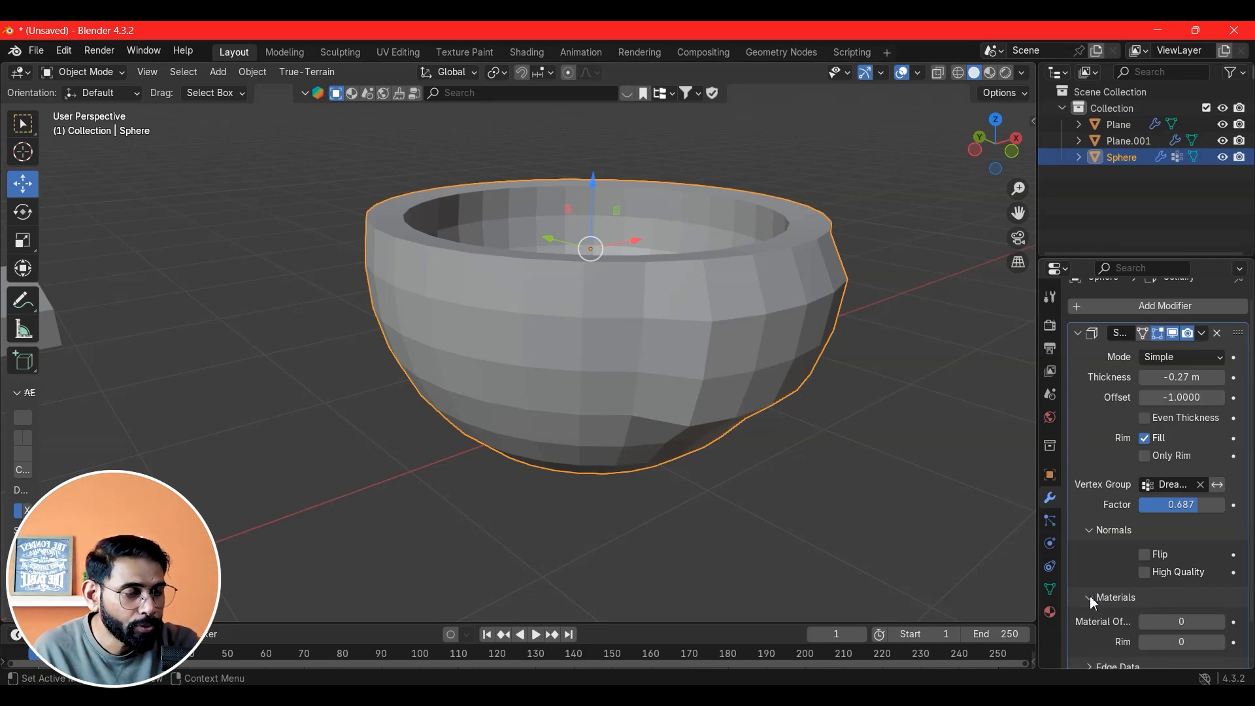
scroll(1101, 569, "down", 3)
scroll(624, 465, "down", 2)
mouse_move(668, 381)
middle_mouse_down()
mouse_move(654, 410)
mouse_move(668, 394)
middle_mouse_up()
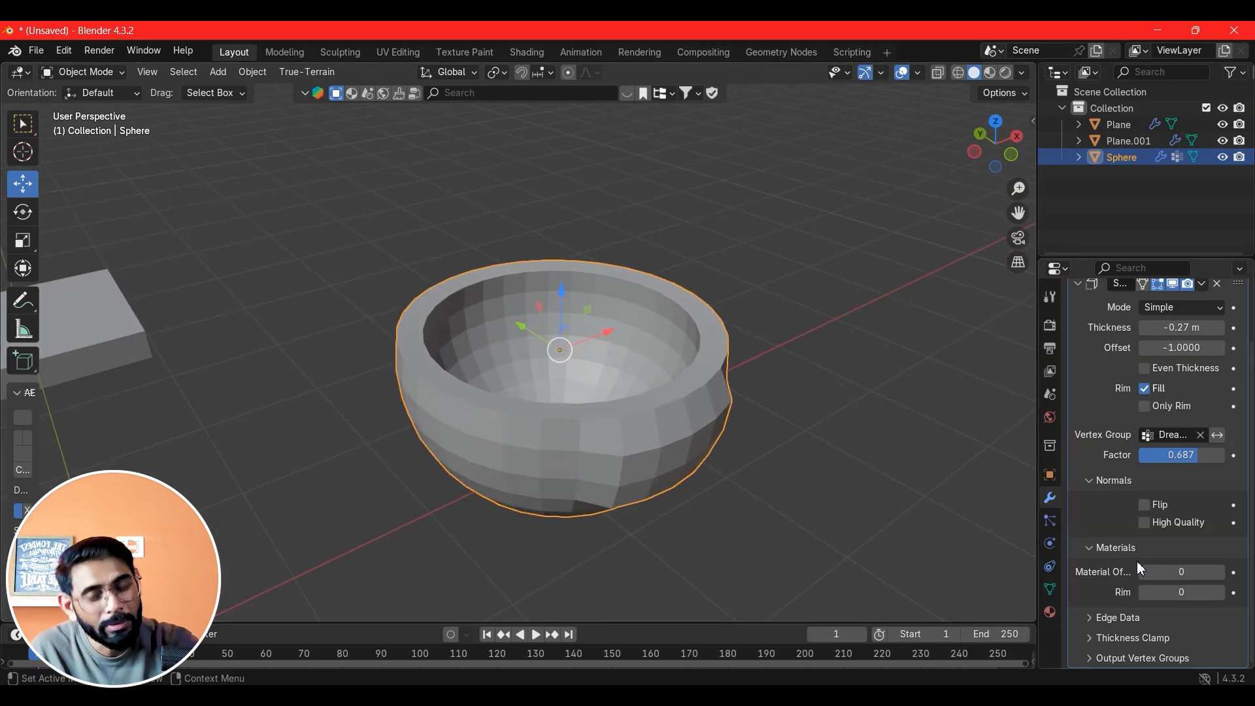
scroll(758, 410, "up", 2)
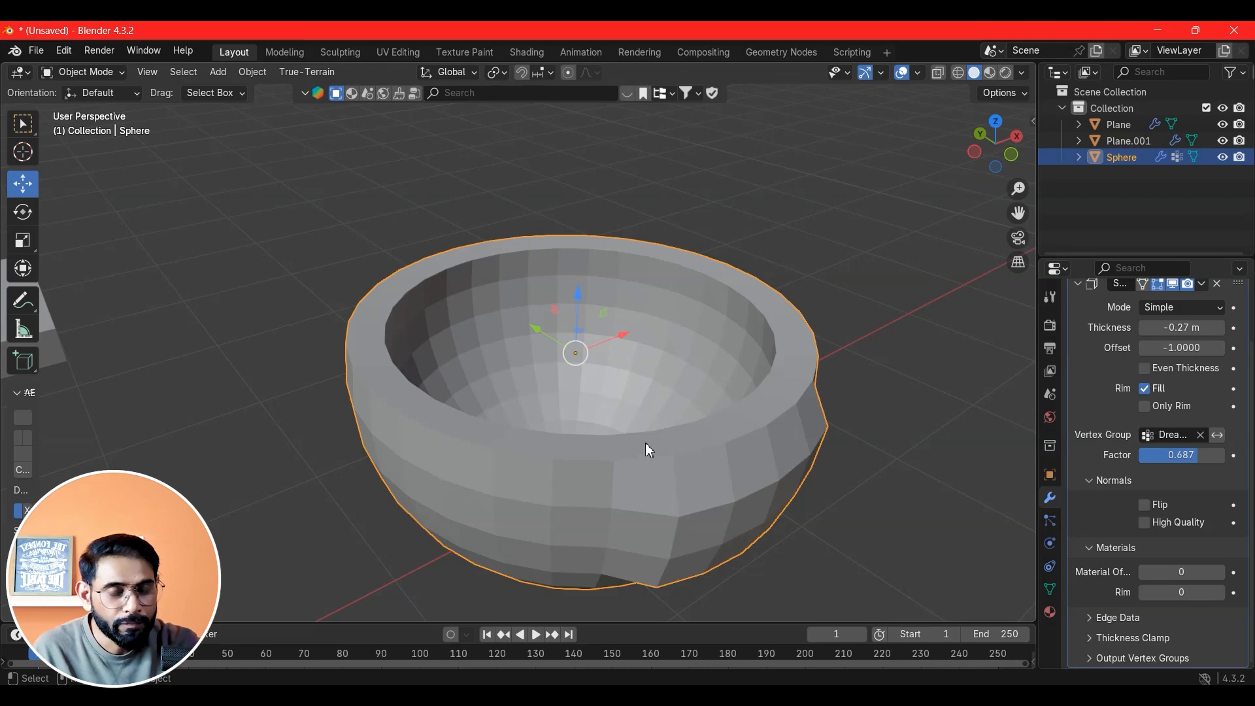
Put the bowl in Edit Mode with face selection and undo recent edits until its material list is empty
key("Tab")
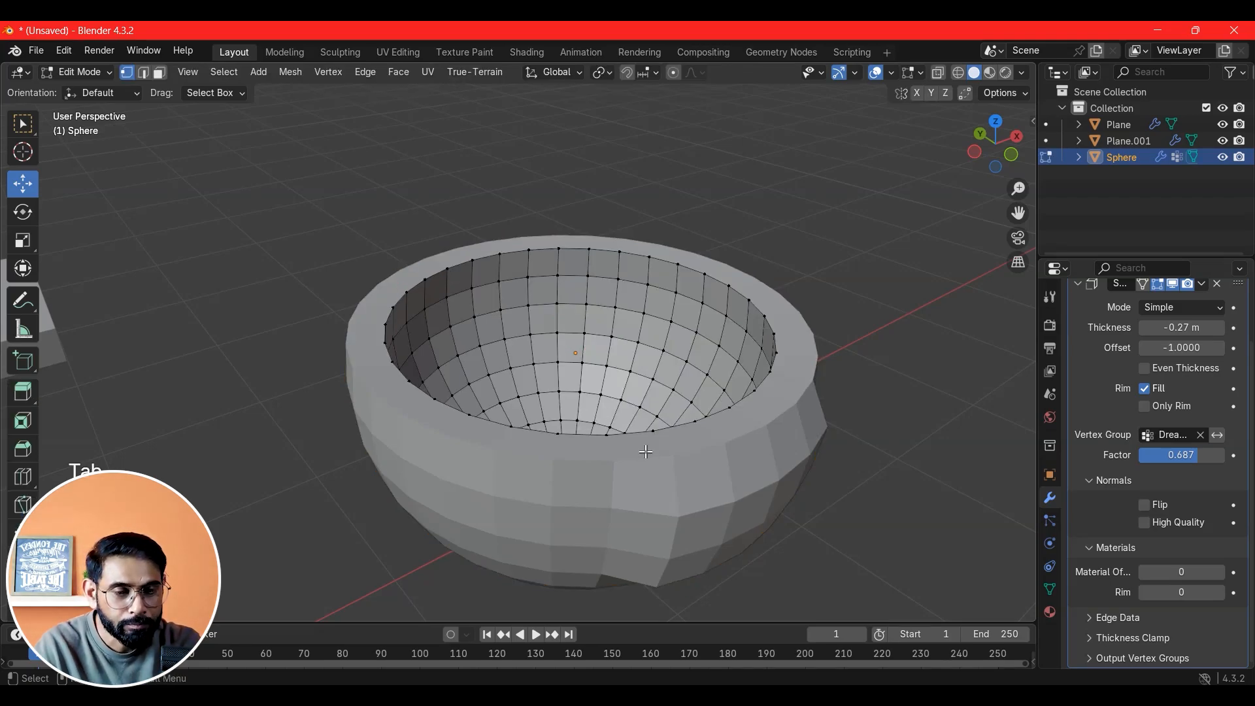
right_click(776, 353, "shift")
key("ctrl+z")
key("ctrl+z")
key("ctrl+z")
key("ctrl+z")
key("ctrl+z")
key("ctrl+z")
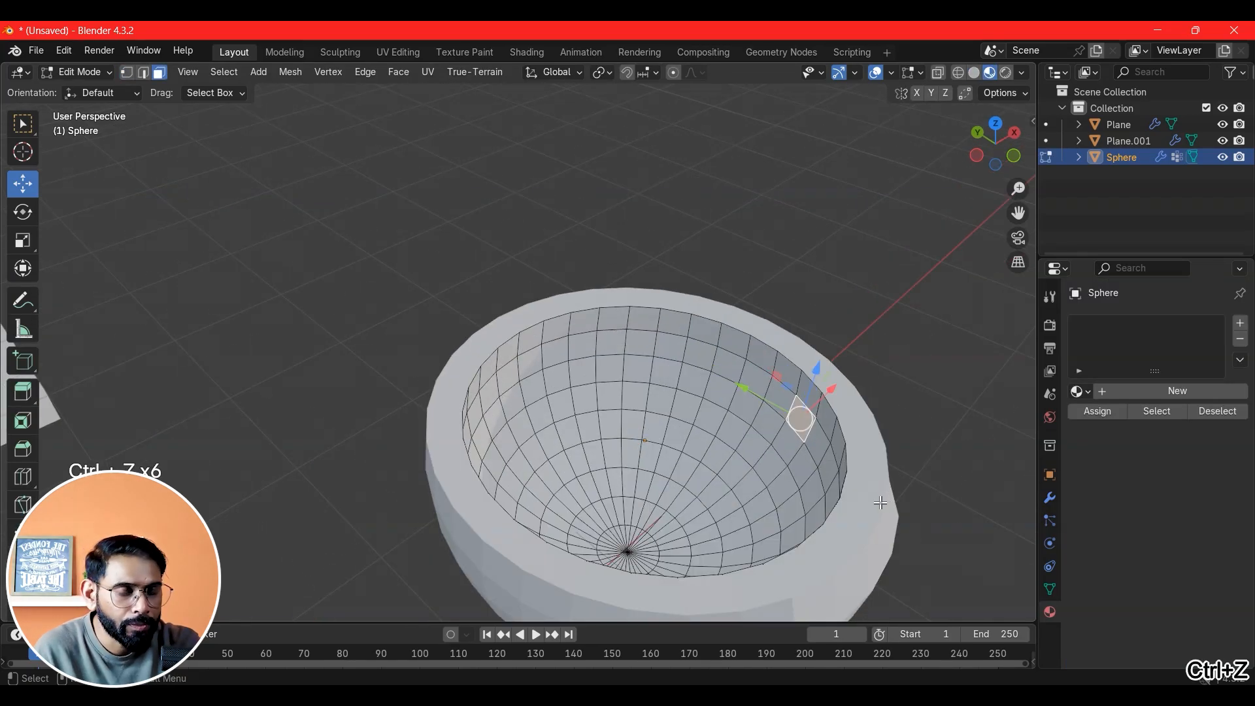
scroll(798, 414, "down", 4)
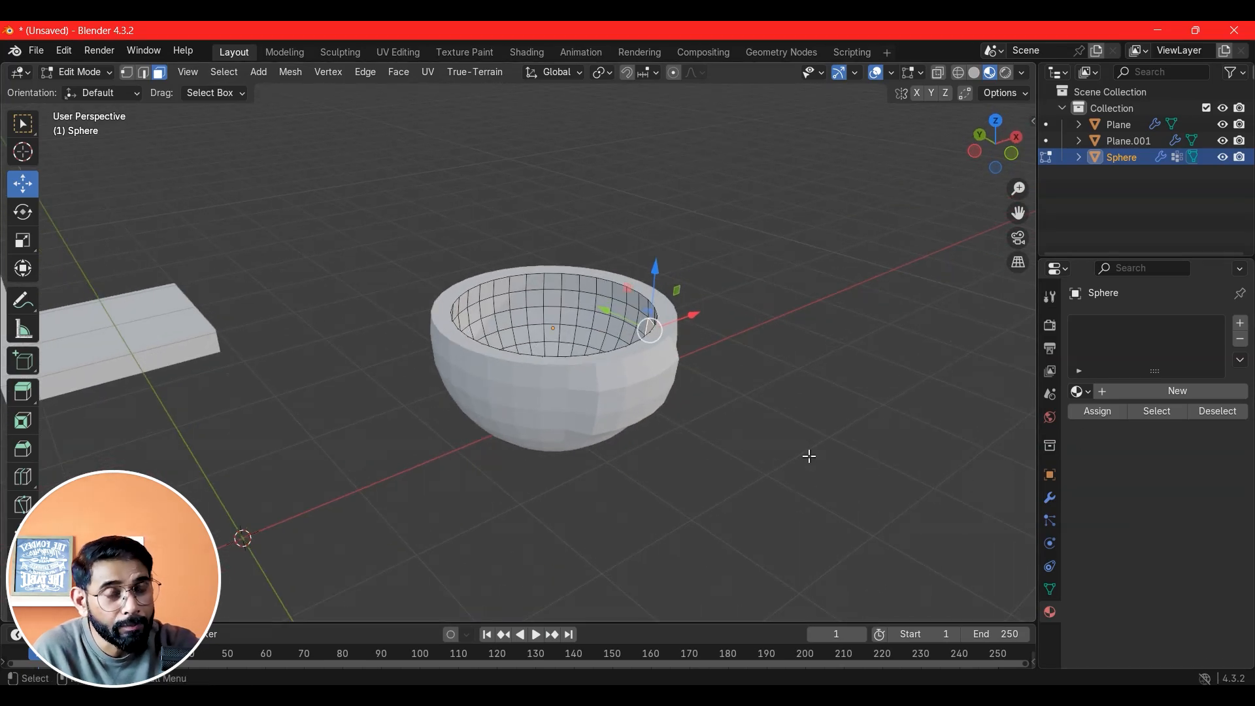
scroll(808, 451, "up", 2)
Create a first material for the bowl and set its base color to red
left_click(1144, 393)
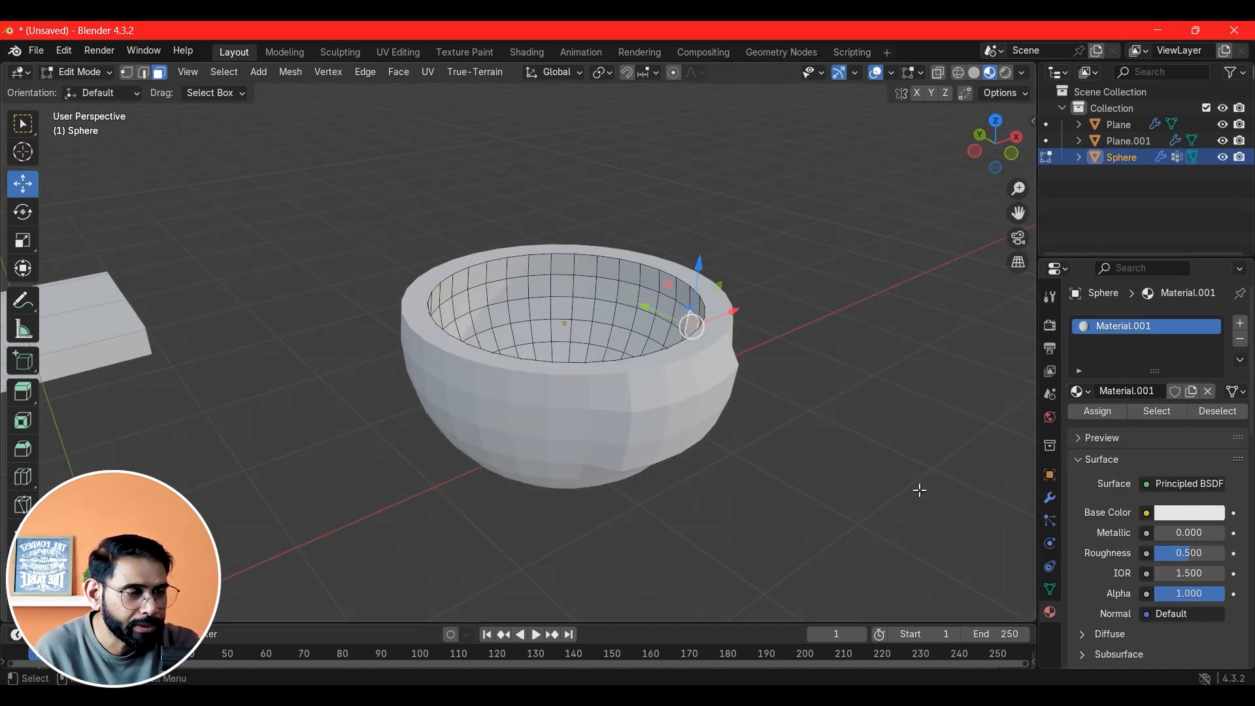
scroll(896, 454, "up", 2)
key("ctrl+z")
key("ctrl+z")
left_click(1188, 513)
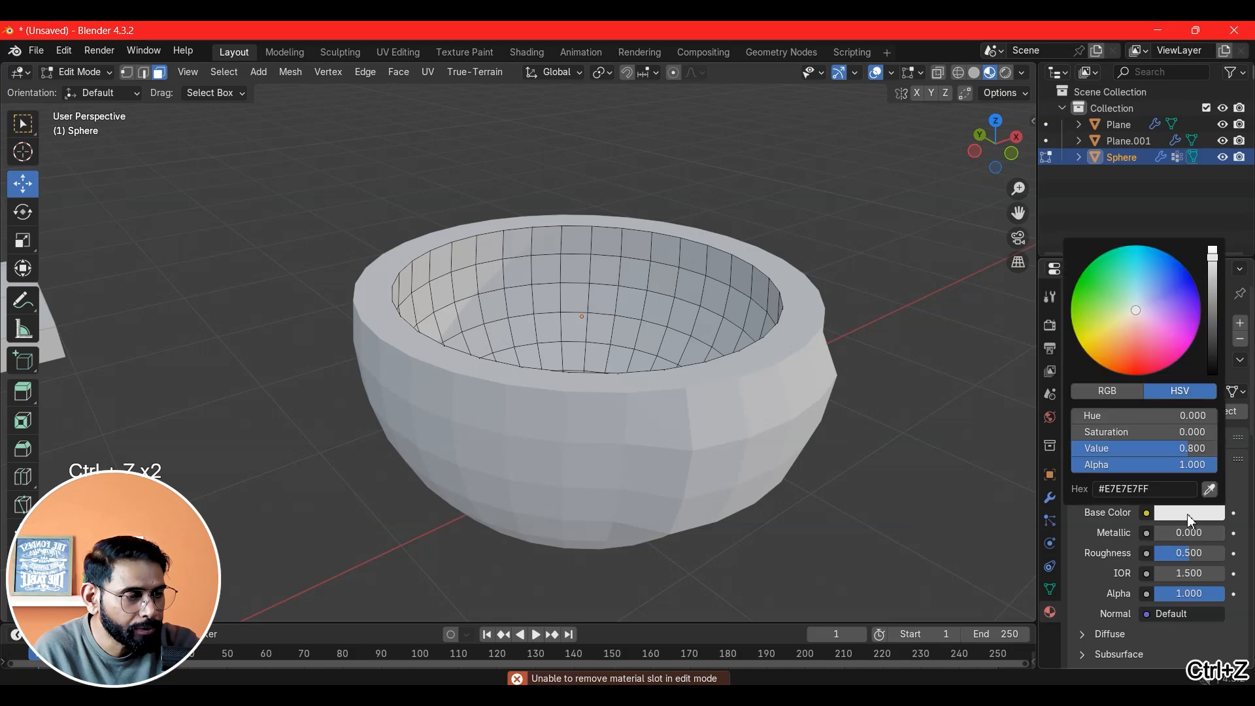
left_click_drag(1146, 321, 1142, 375)
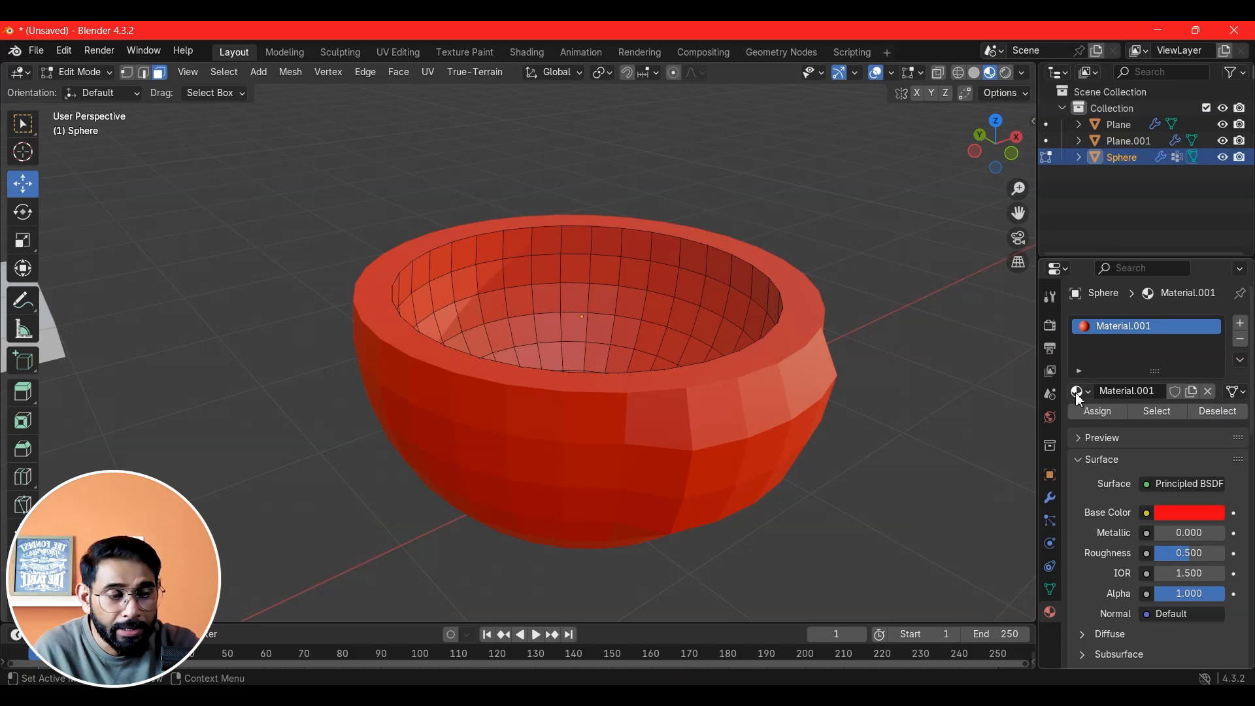
Add a second material slot with a new material and set its base color to purple
left_click(1242, 331)
left_click(1151, 426)
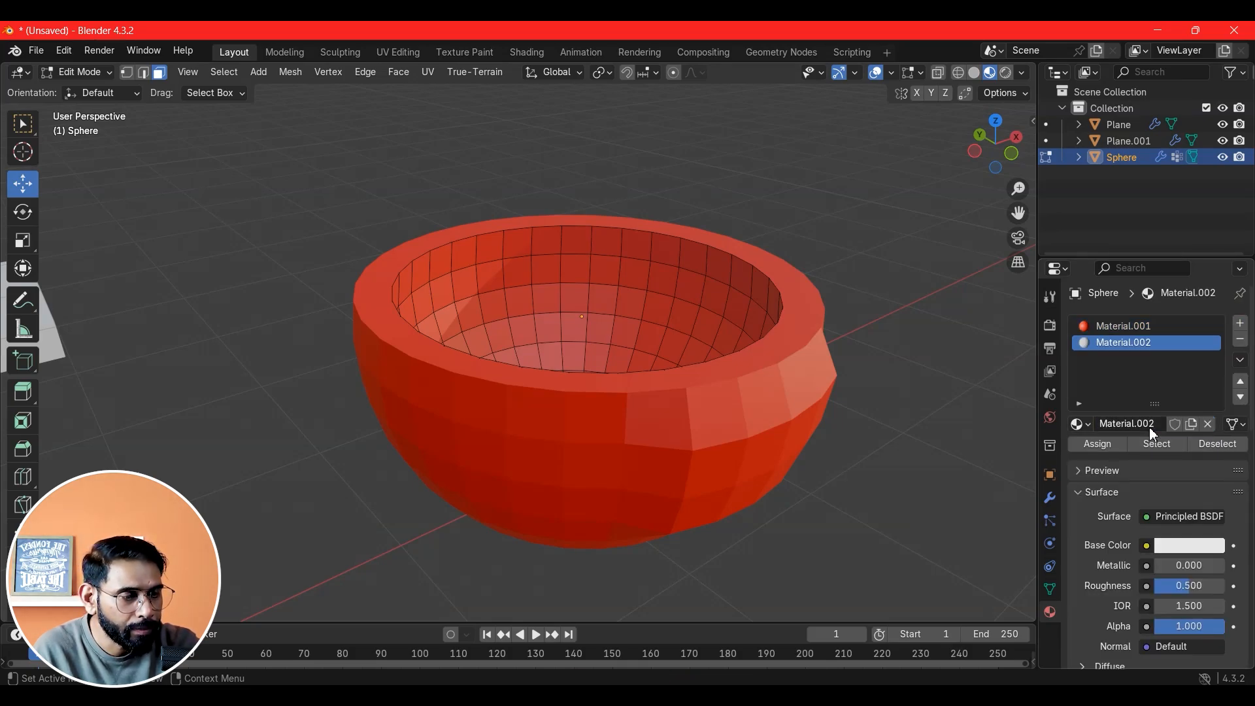
left_click(1181, 550)
mouse_move(1123, 361)
left_mouse_down()
mouse_move(1189, 378)
mouse_move(1189, 321)
mouse_move(1176, 327)
mouse_move(1197, 351)
left_mouse_up()
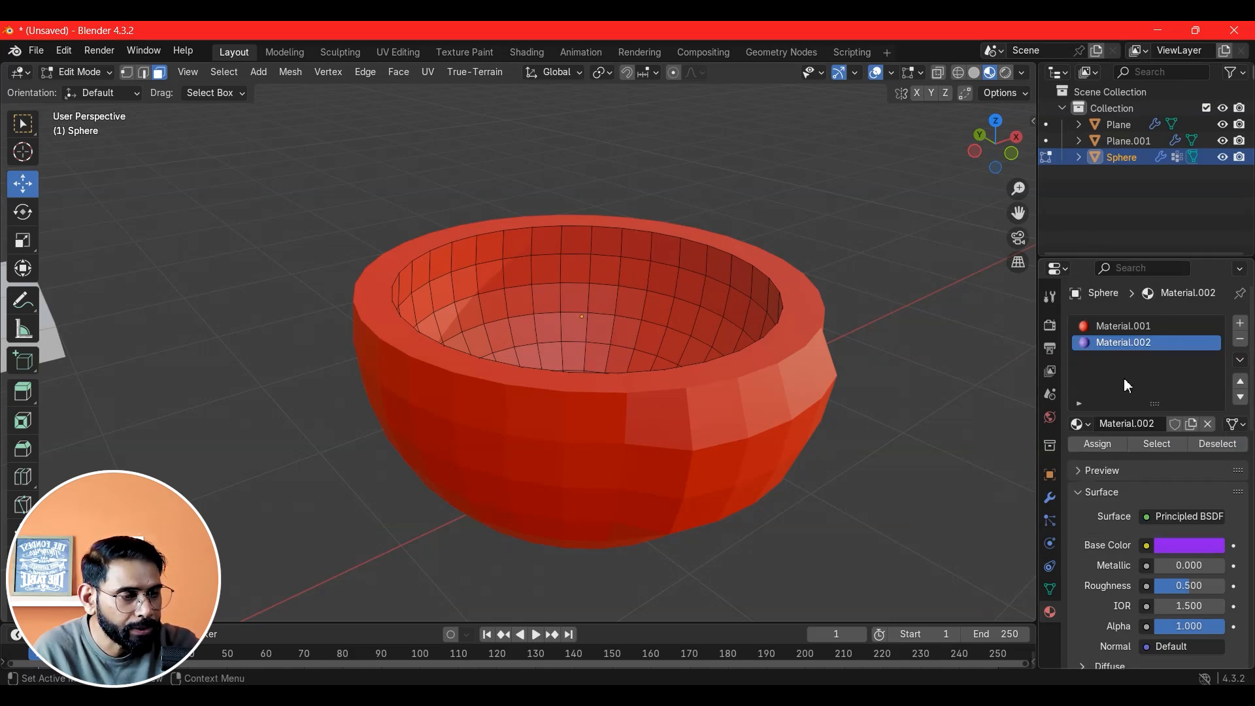
Add a third material slot to the bowl with a new material and set its base color to green
left_click(1240, 323)
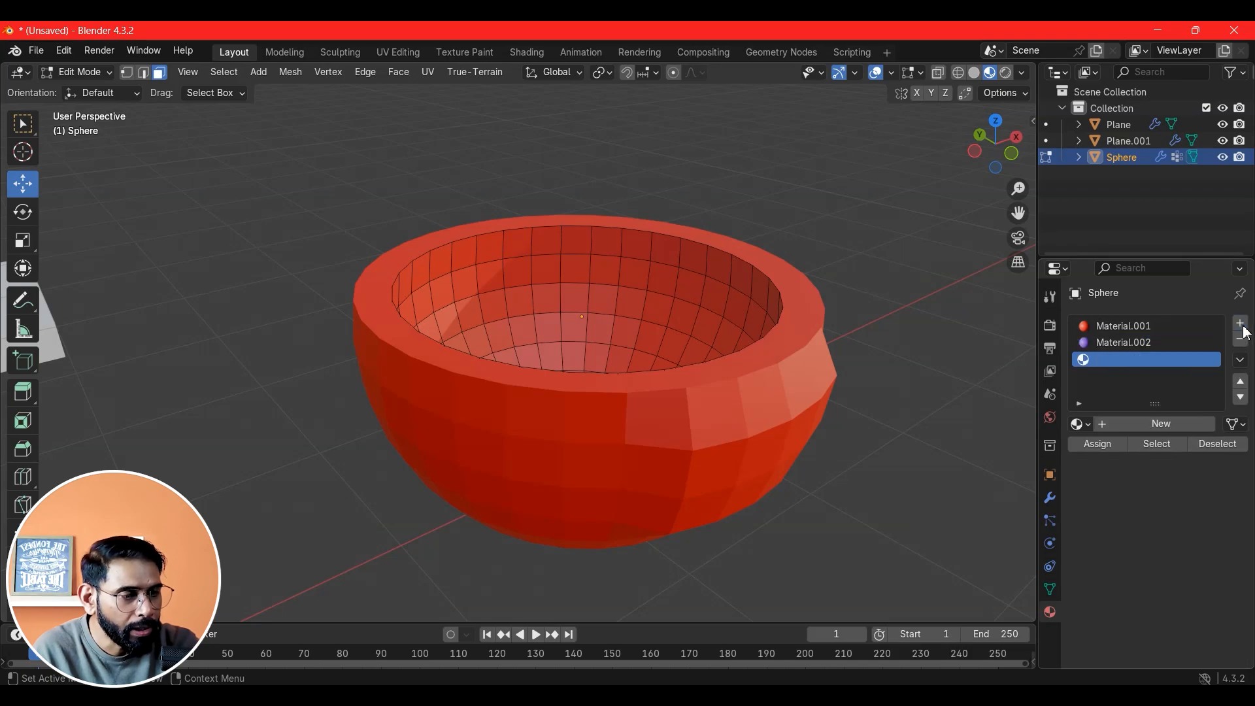
left_click(1165, 425)
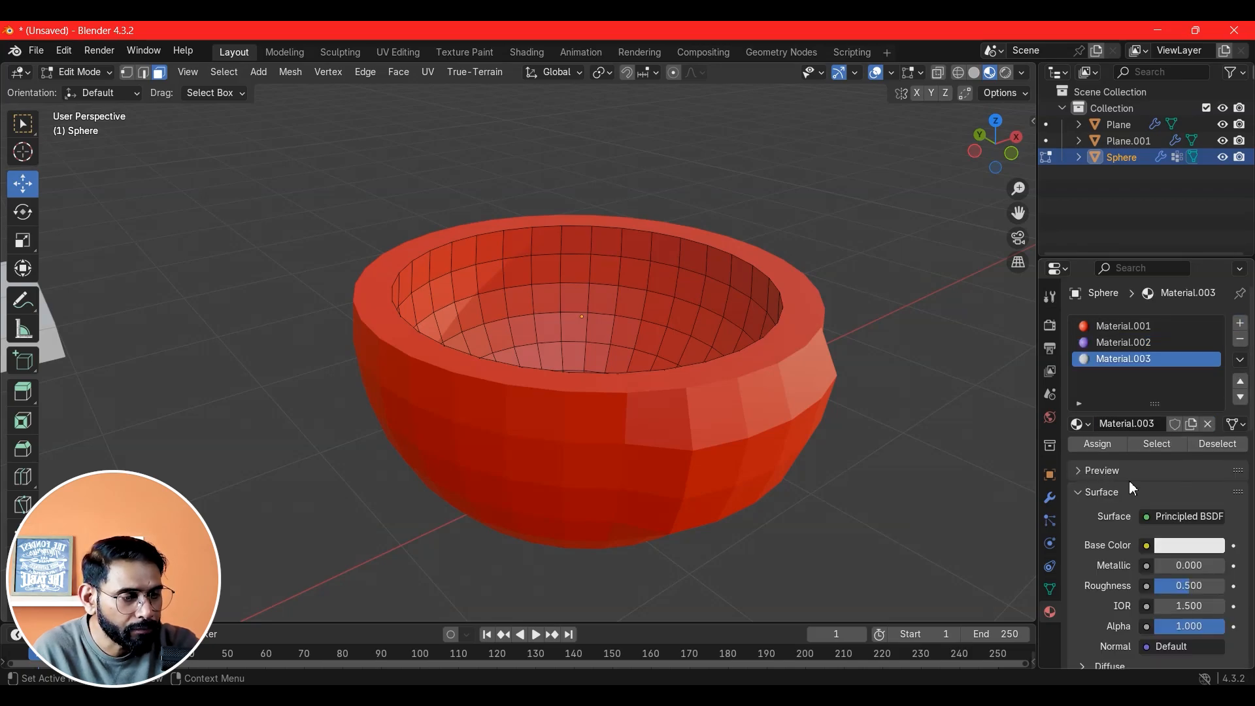
left_click(1178, 548)
left_click_drag(1129, 350, 1077, 316)
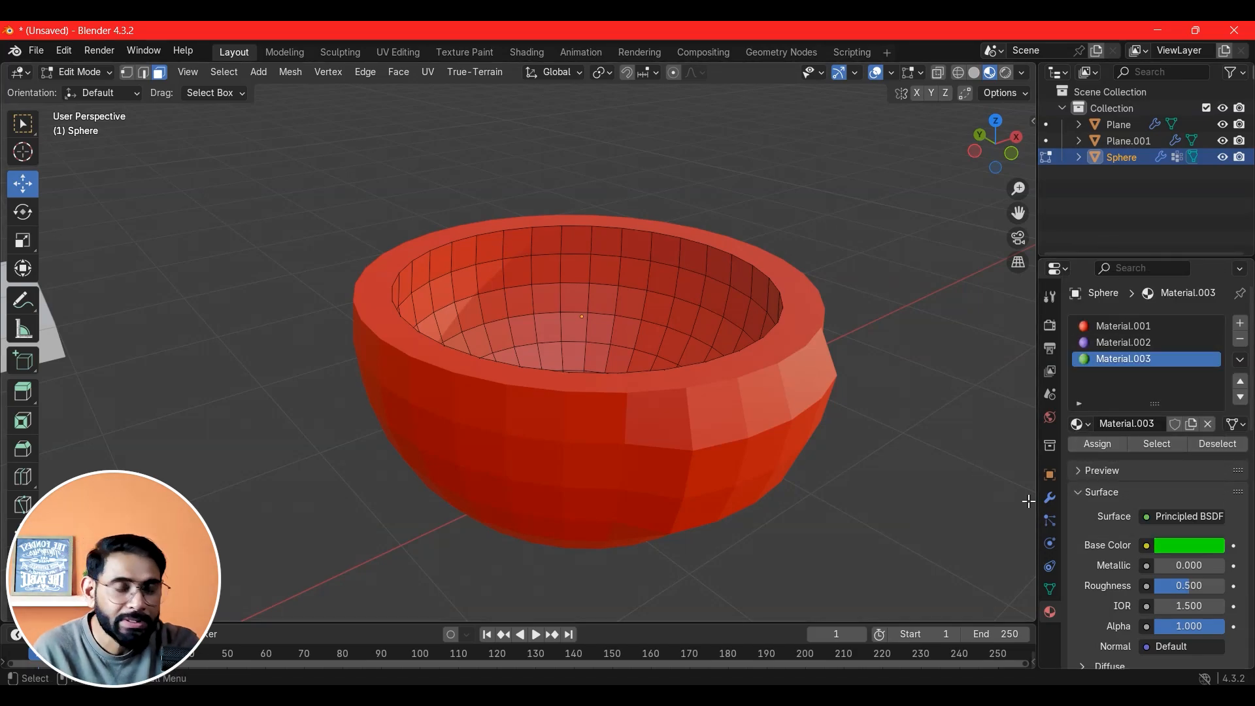
Return the bowl to Object Mode and bring up the Materials settings of its Solidify modifier
left_click(718, 412)
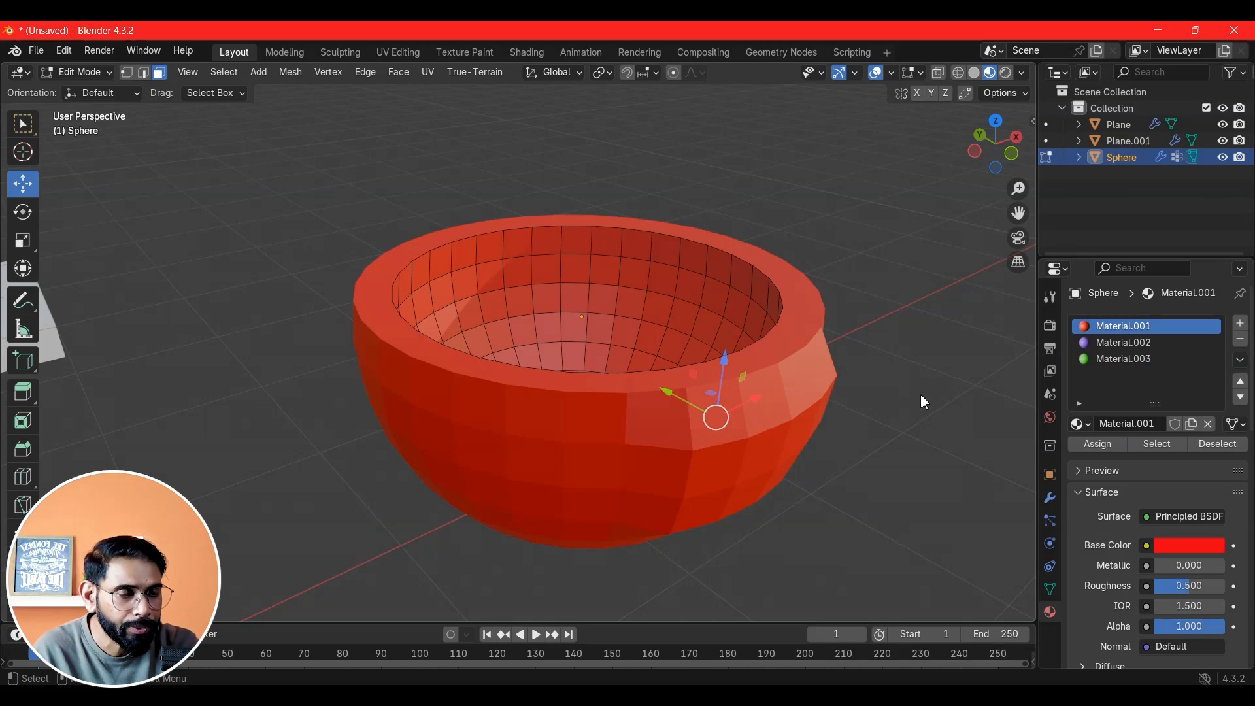
key("Tab")
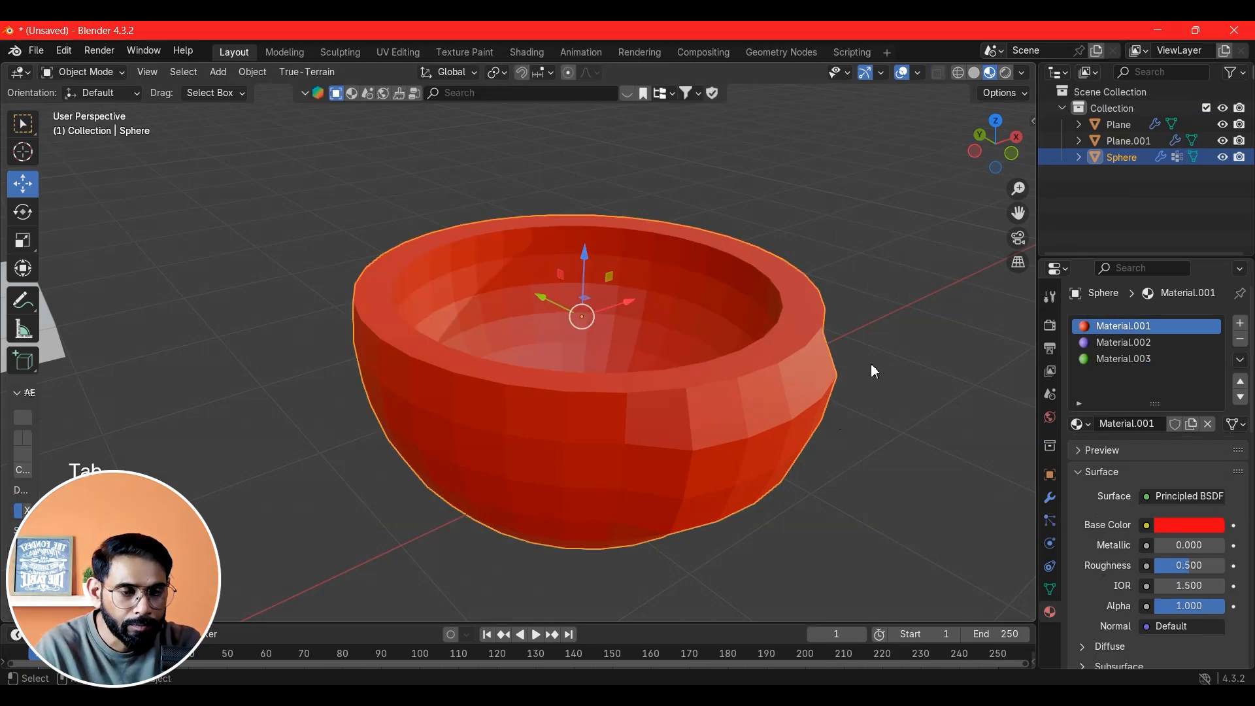
left_click(1016, 481)
left_click(759, 458)
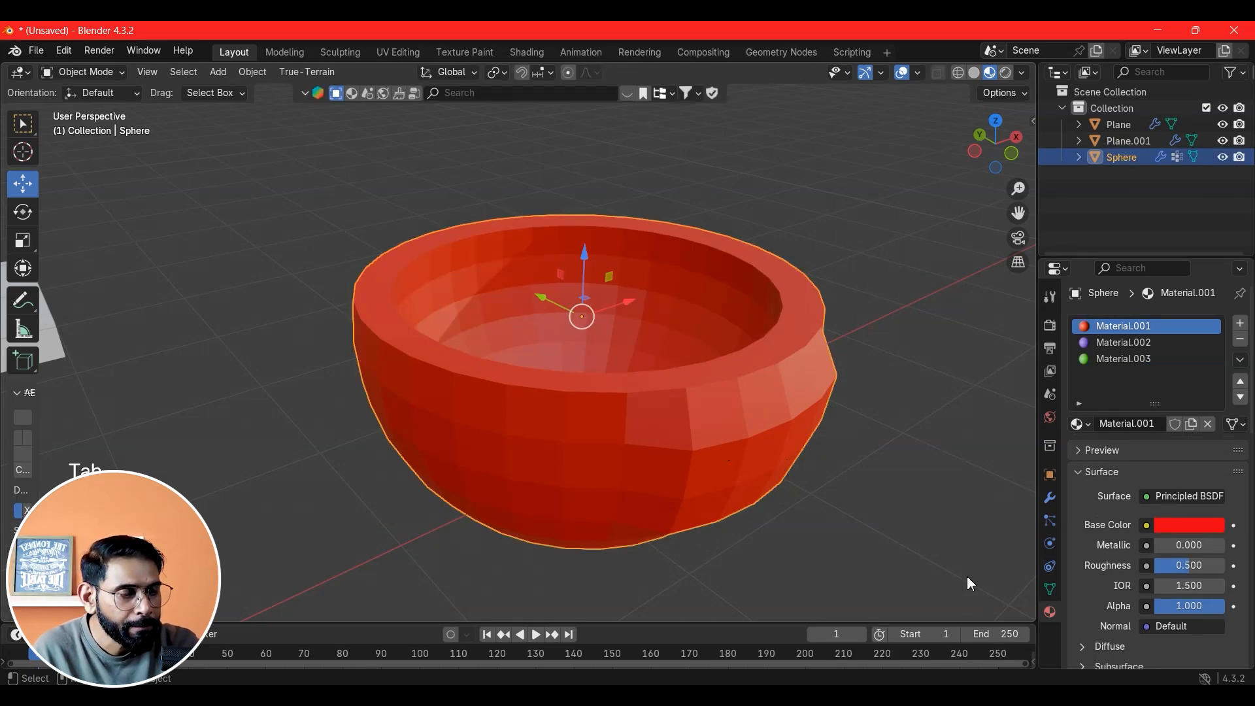
left_click(1050, 499)
scroll(1191, 562, "down", 3)
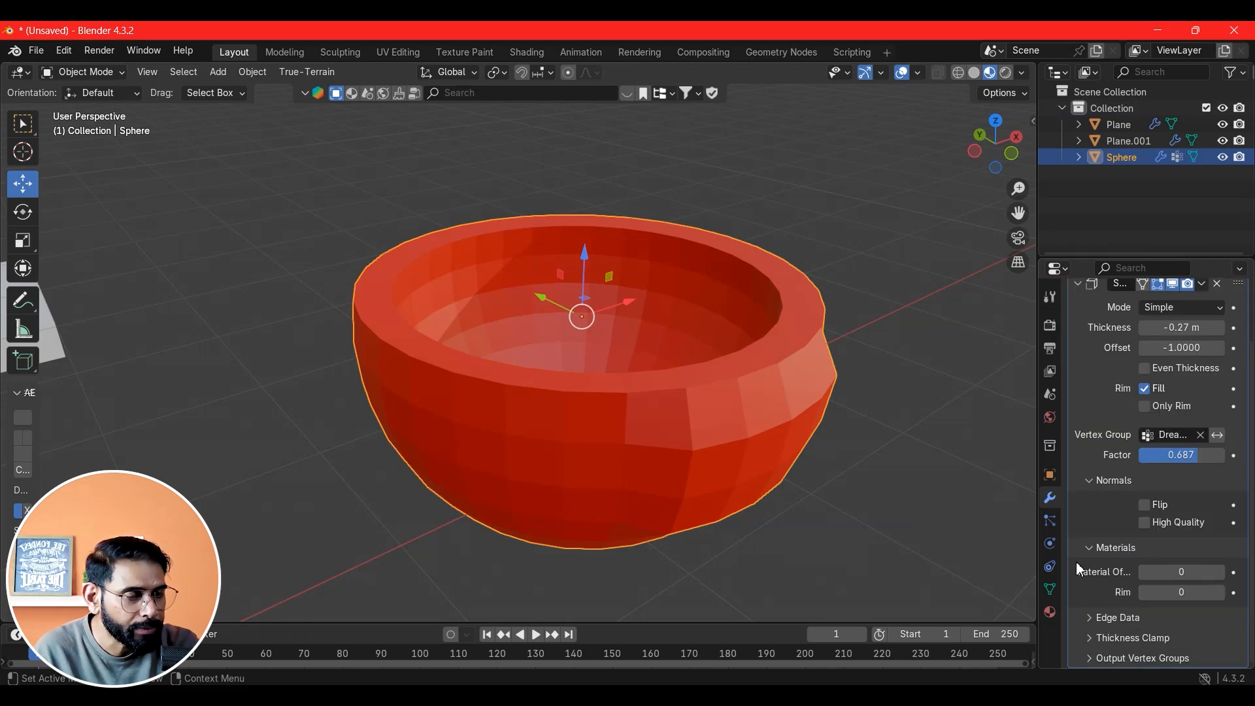
Insert a keyframe on the Solidify modifier's material offset, keeping the offset and rim values at 0
left_click(1186, 574)
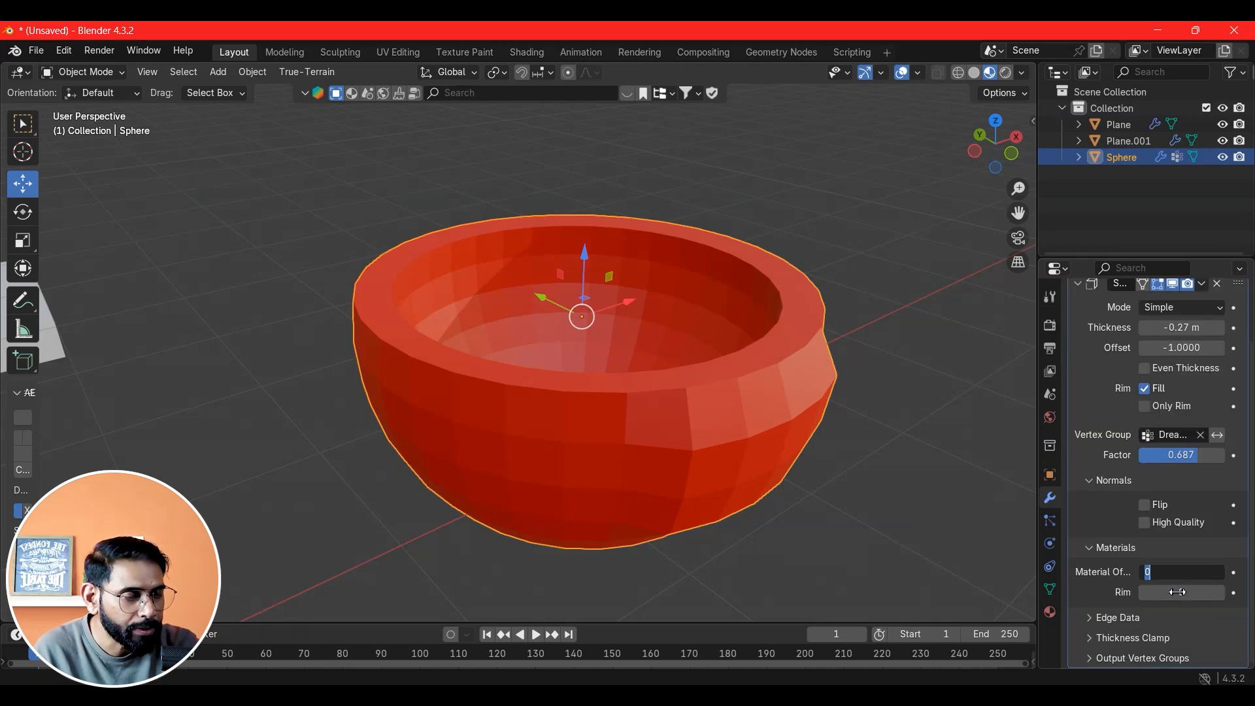
left_click(1181, 571)
left_click(1233, 573)
left_click(1233, 573)
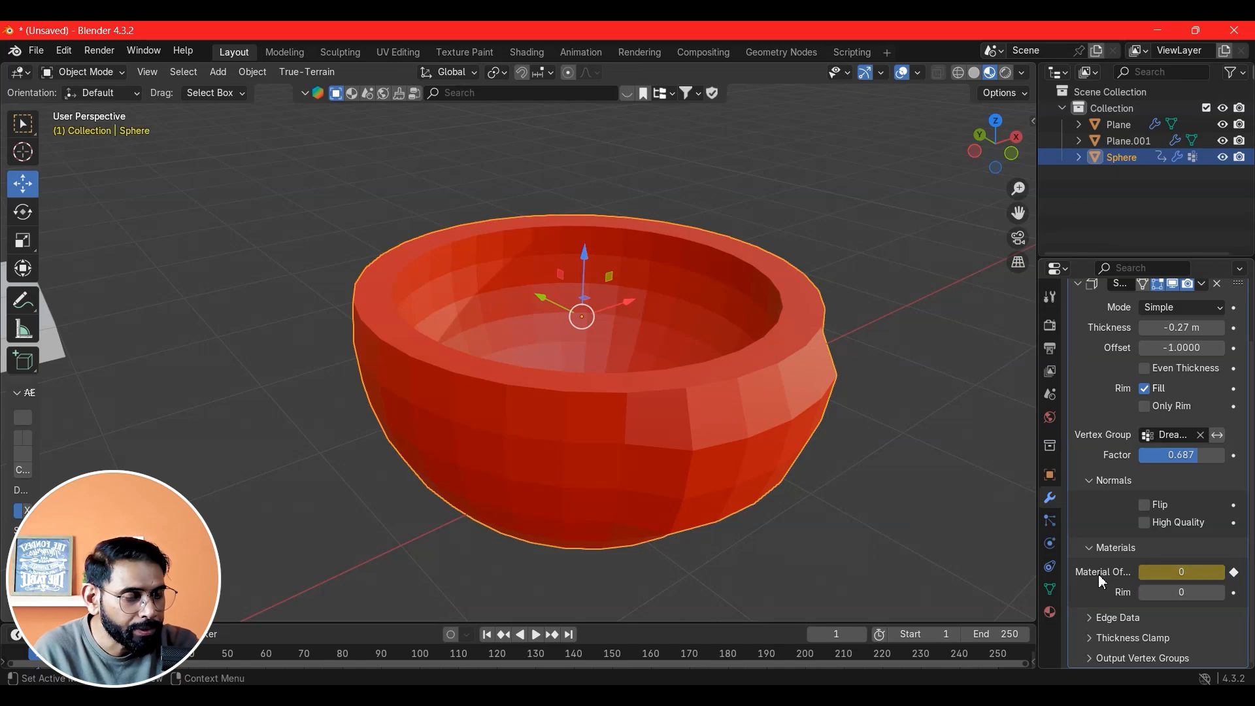
left_click(1155, 577)
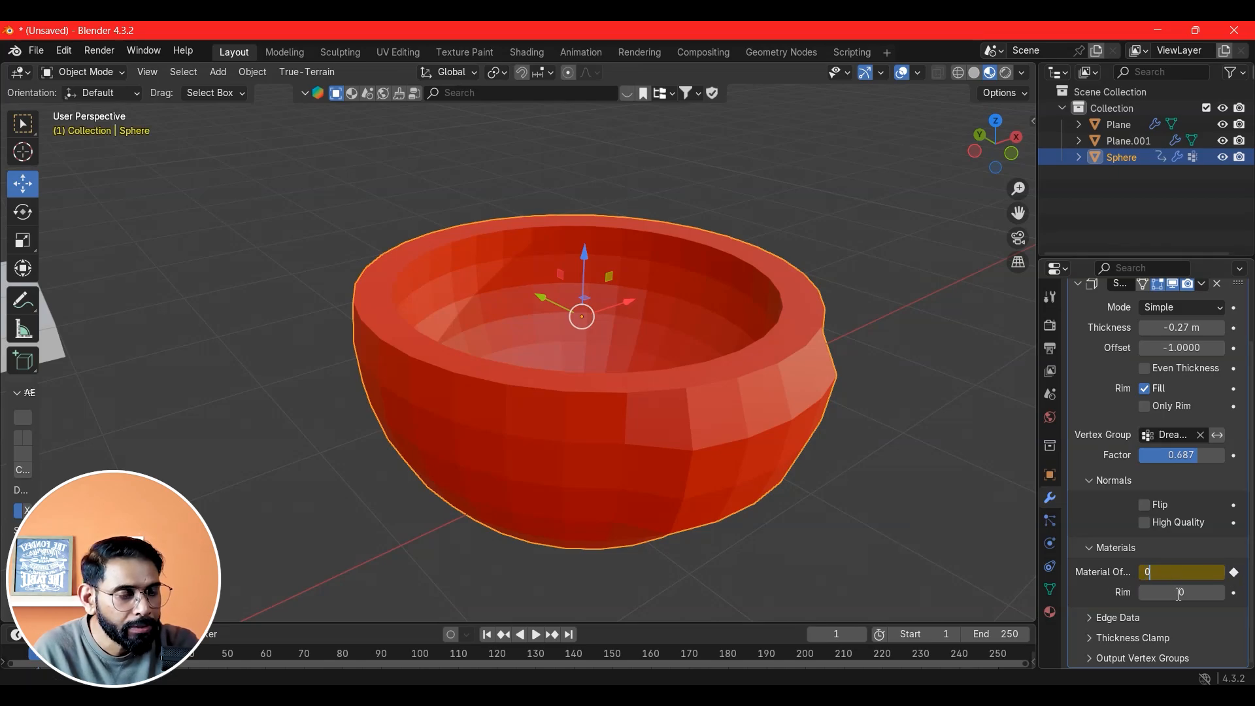
left_click(1180, 593)
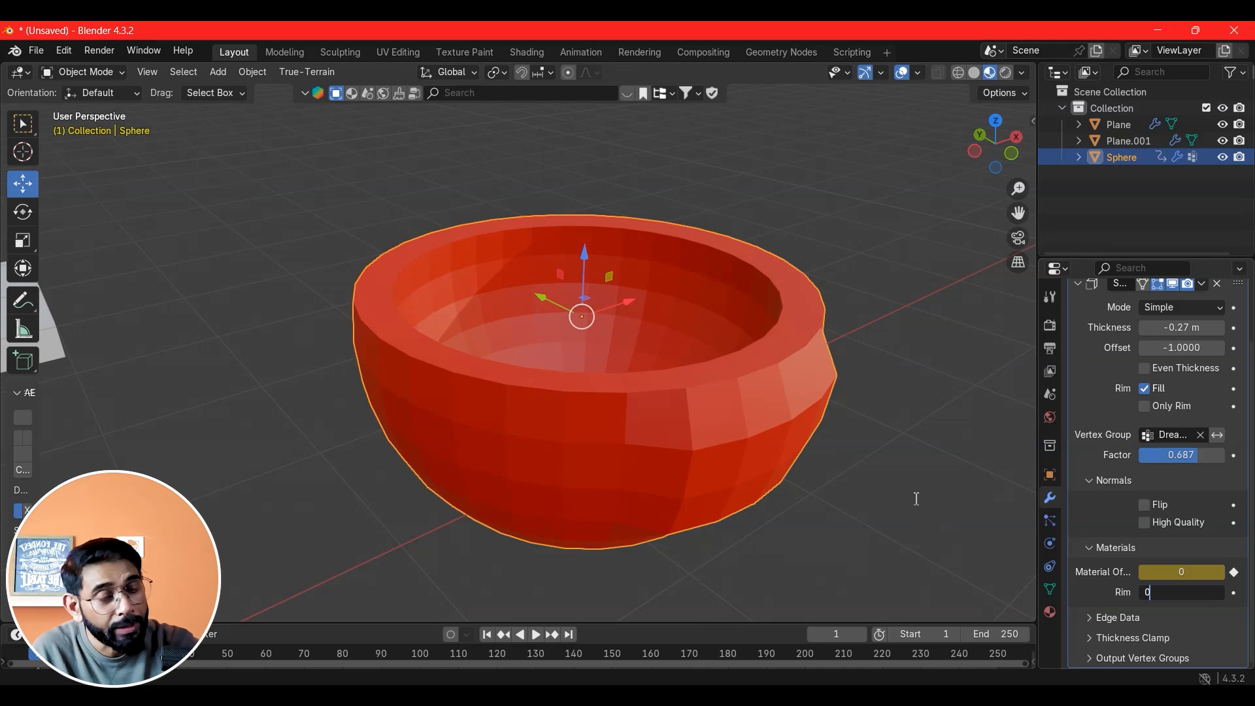
key("Return")
Rename the bowl's red material as 1 and its purple material as 2
left_click(1050, 612)
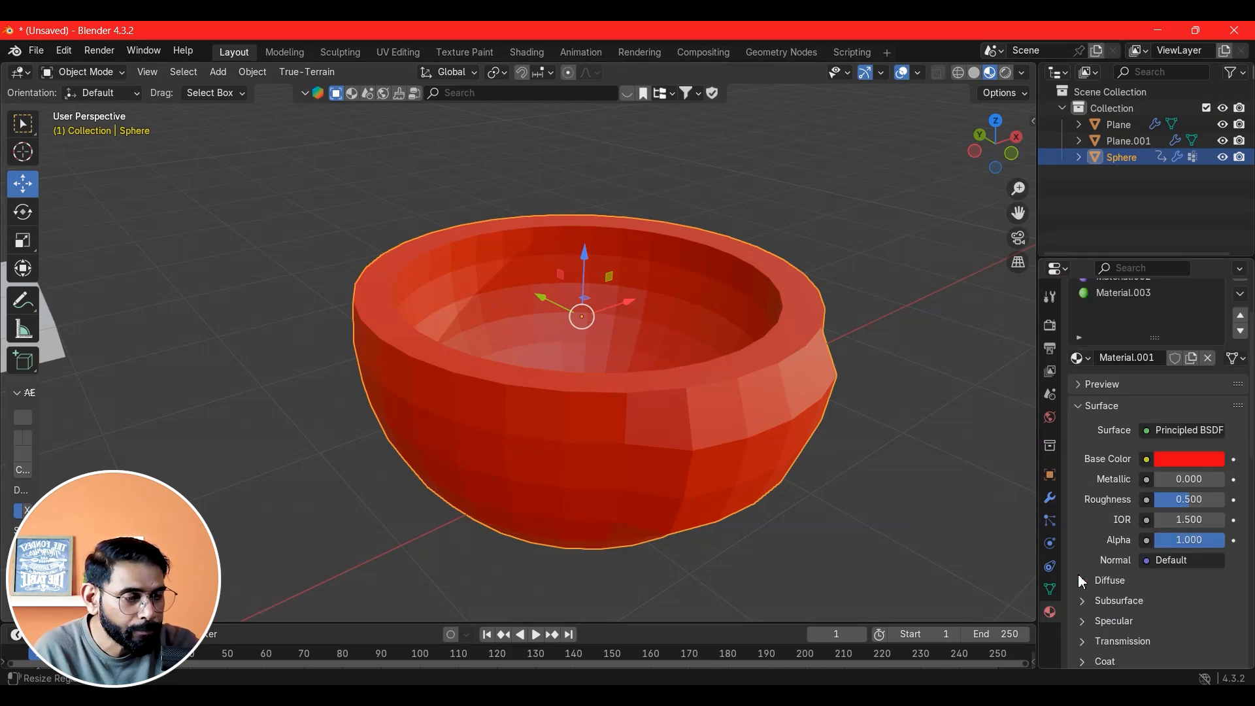
scroll(1137, 320, "up", 3)
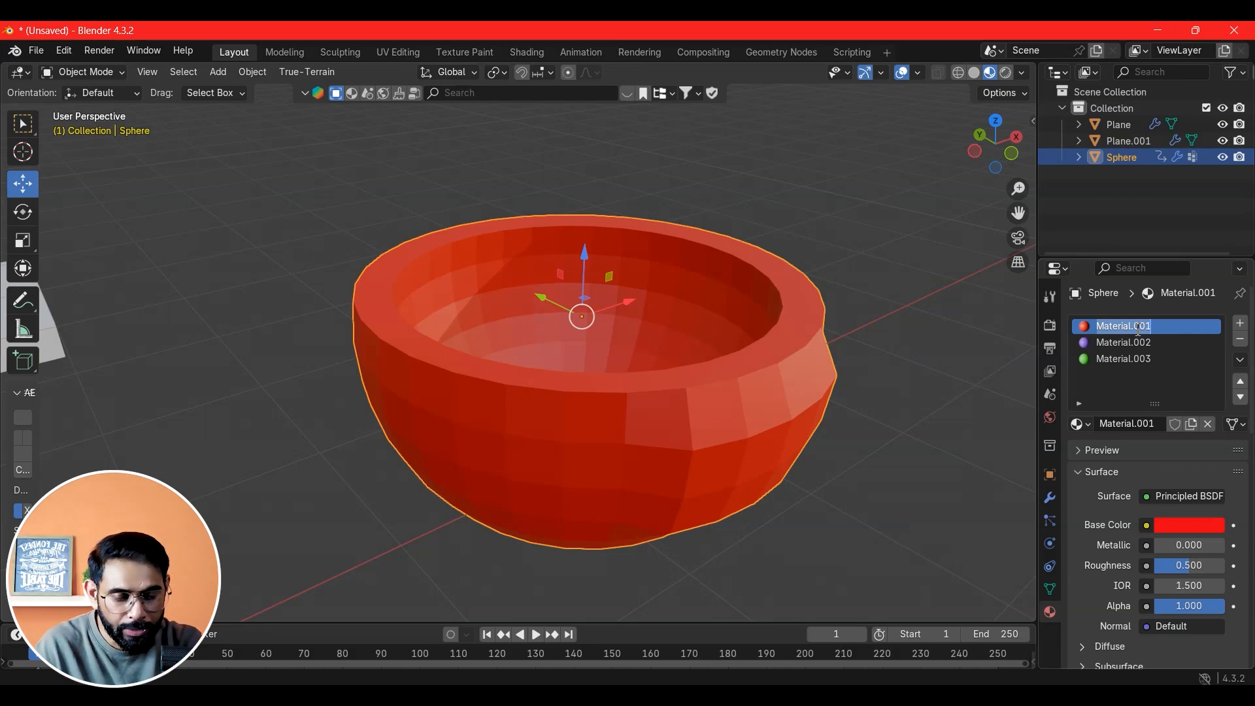
type("1")
key("Return")
left_click(1131, 342)
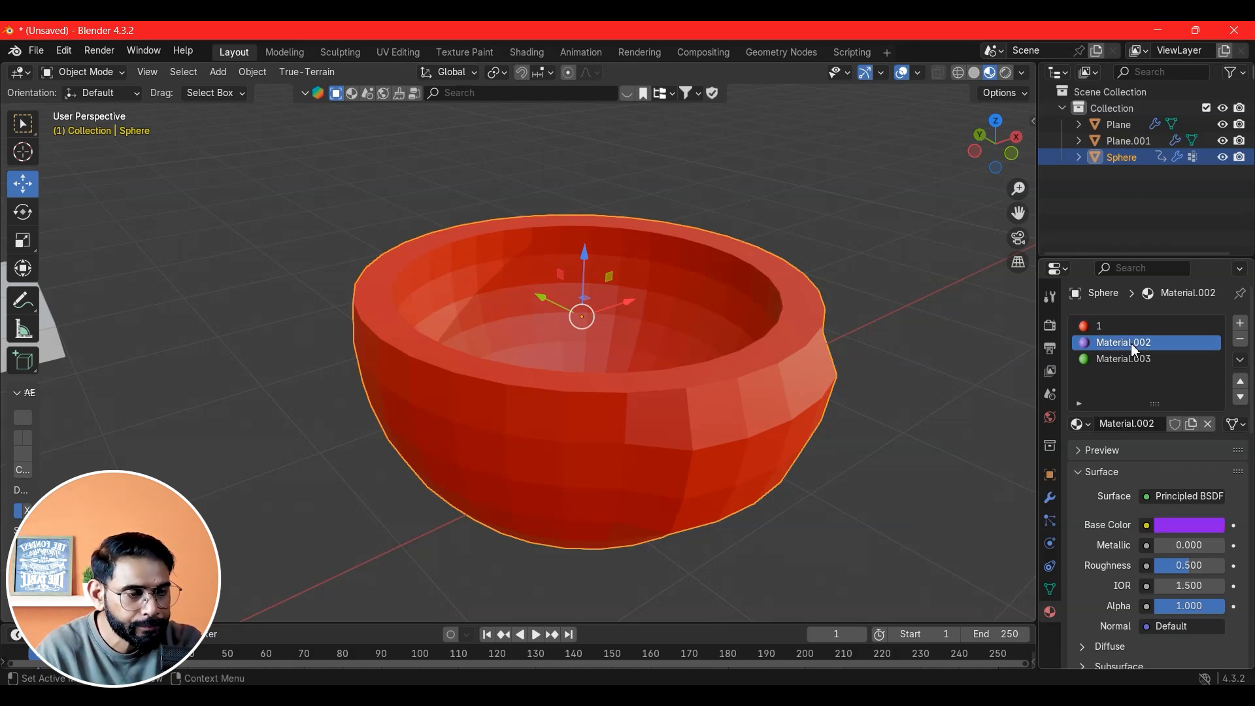
left_click(1120, 360)
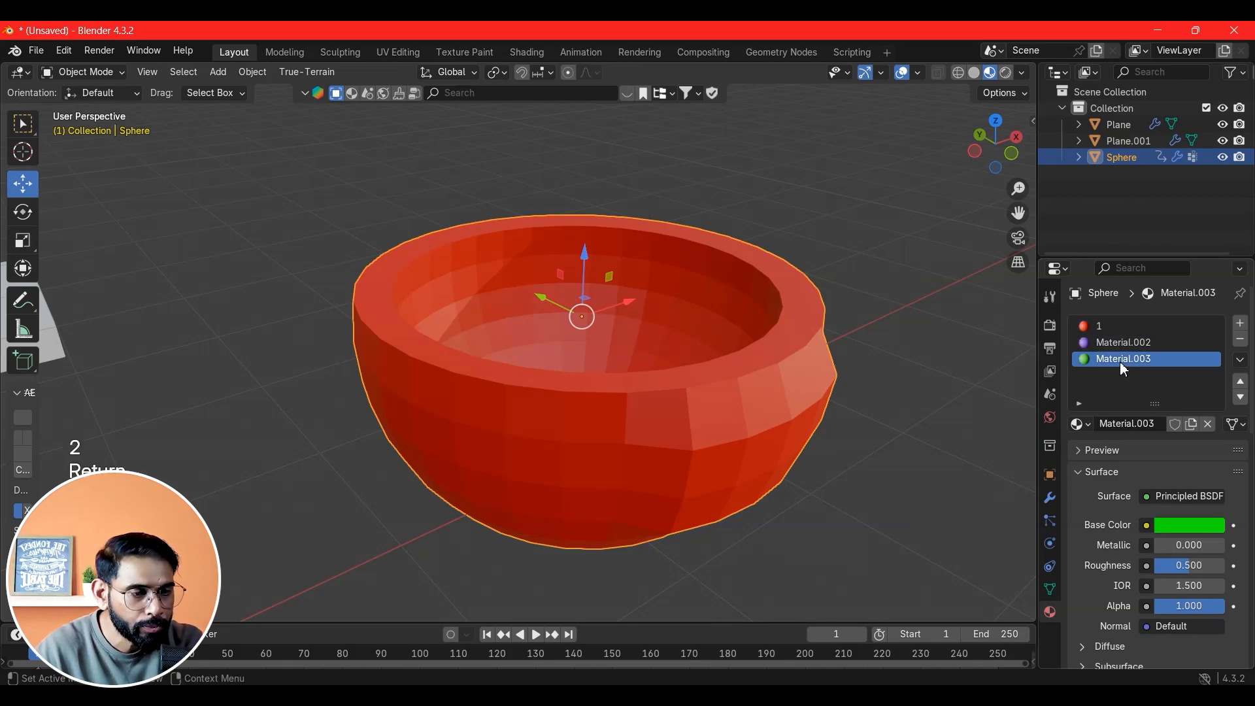
double_click(1150, 345)
type("2")
key("Return")
Rename the bowl's green material as 3
left_click(1137, 359)
left_click(1220, 497)
left_click(932, 537)
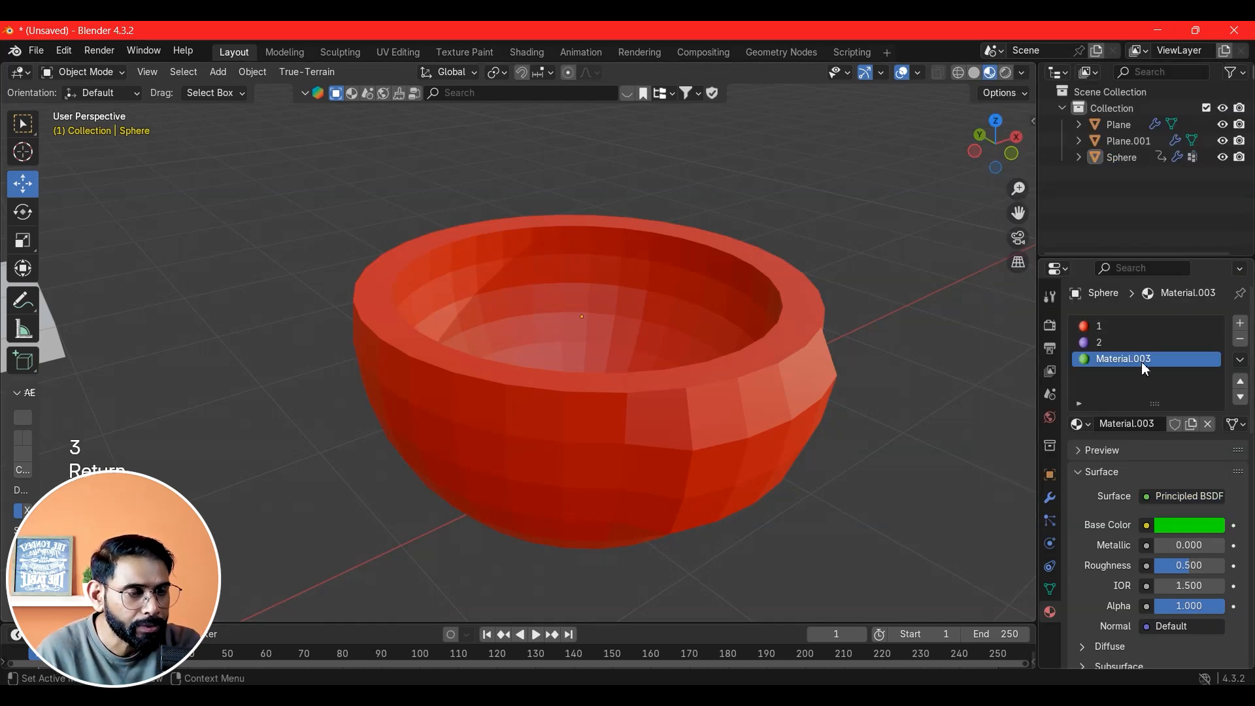
type("3")
key("Return")
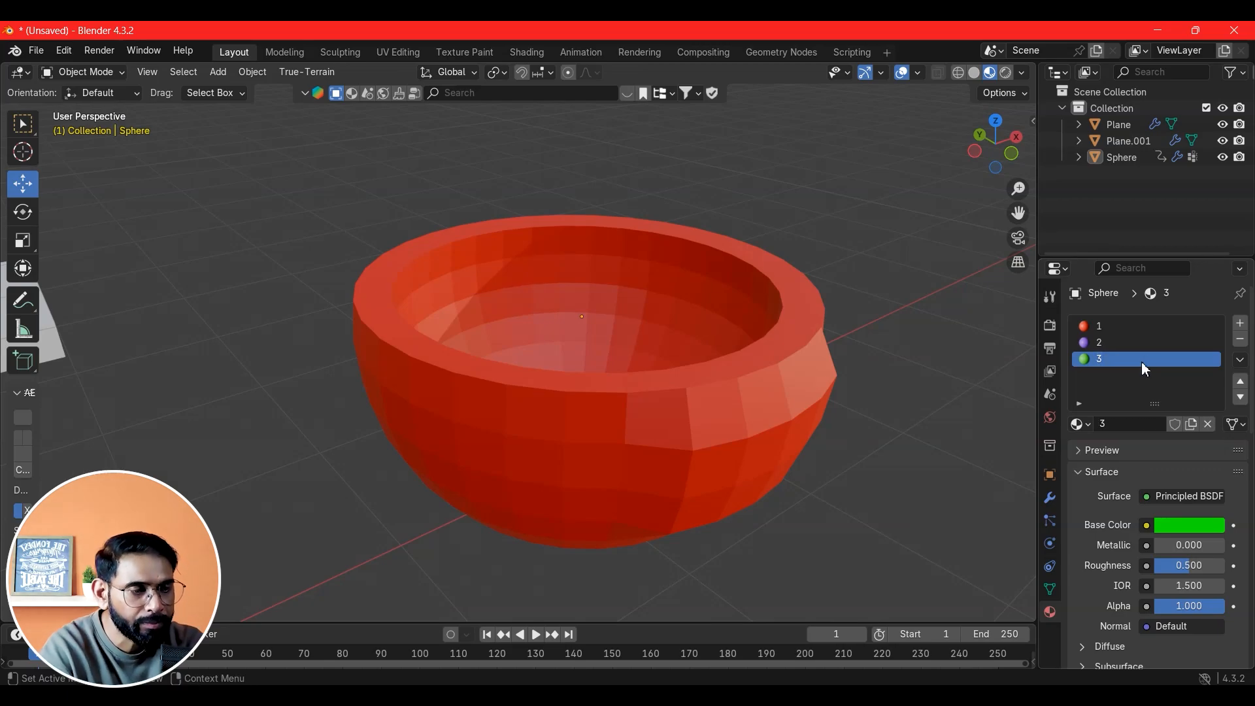
Select the bowl, remove the keyframe from the Solidify material offset and set the offset to 2
left_click(790, 421)
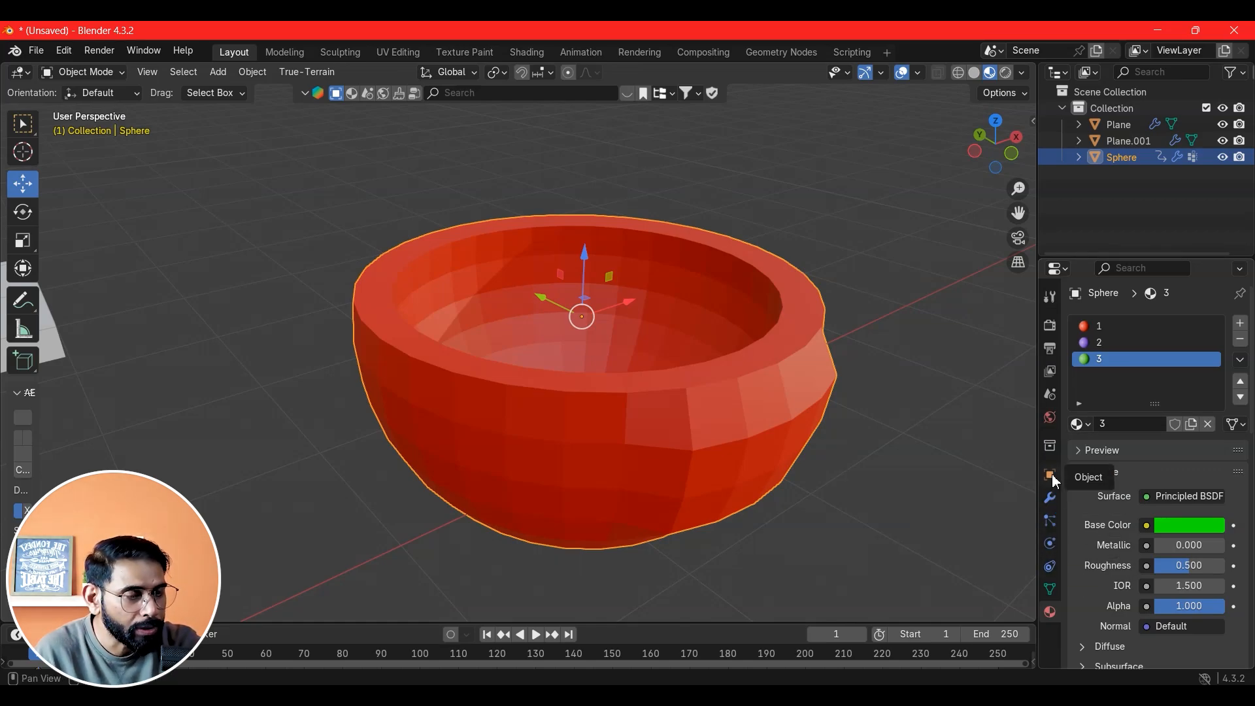
left_click(1050, 498)
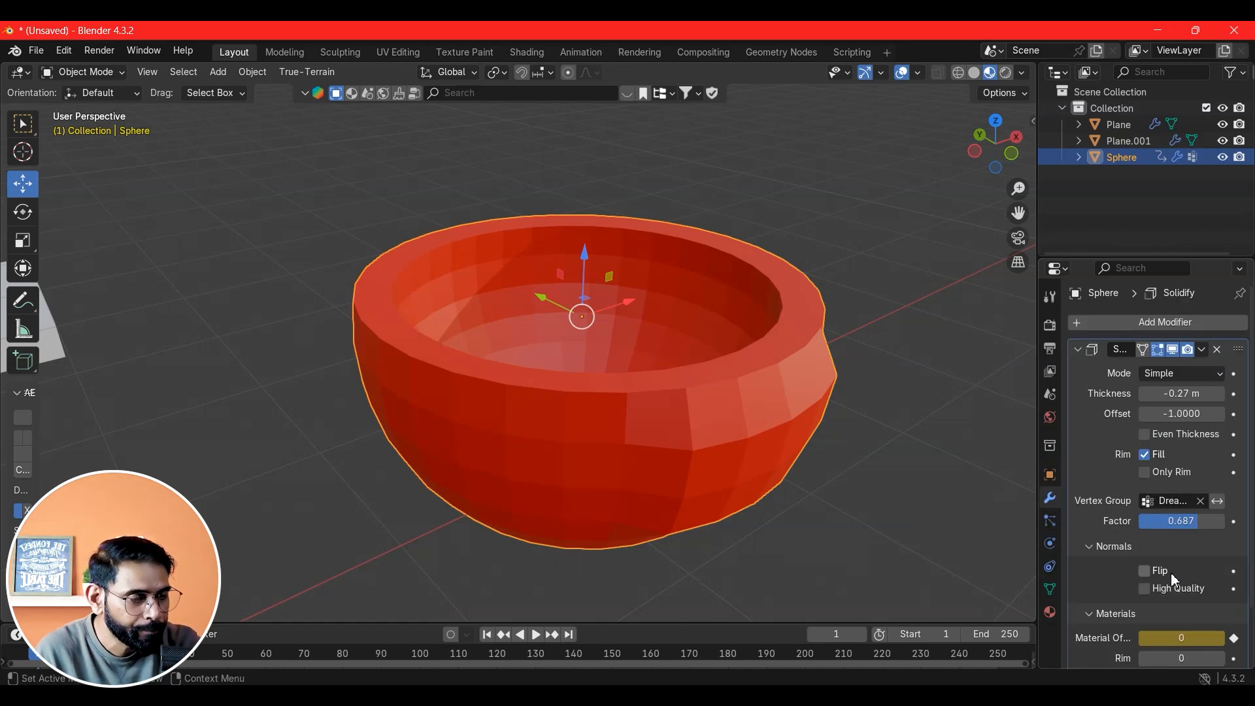
scroll(1174, 595, "down", 3)
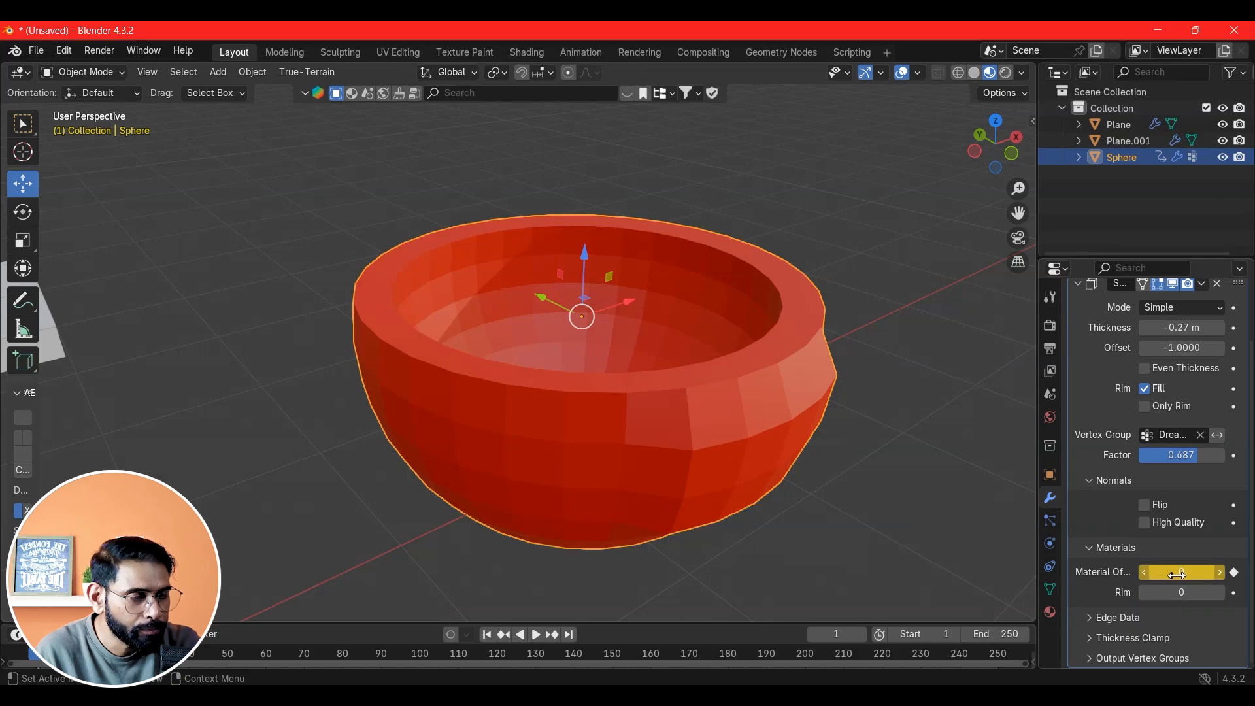
key("alt+i")
left_click(1194, 579)
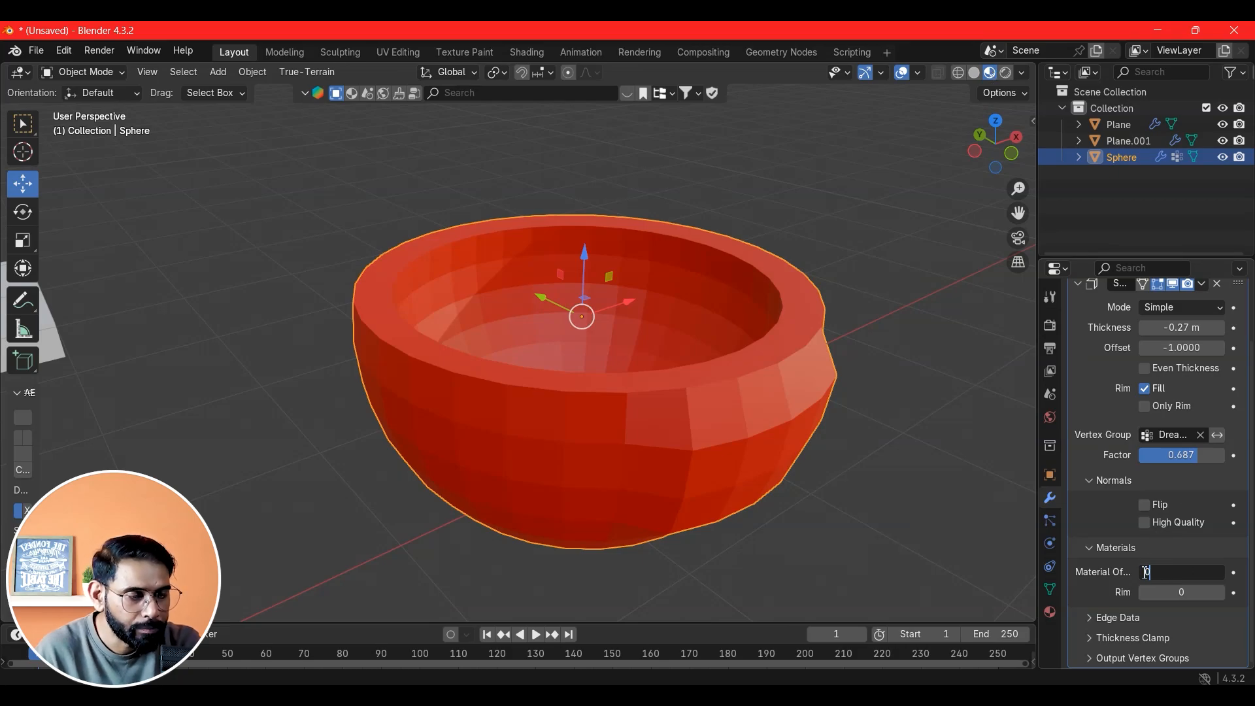
type("2")
key("Return")
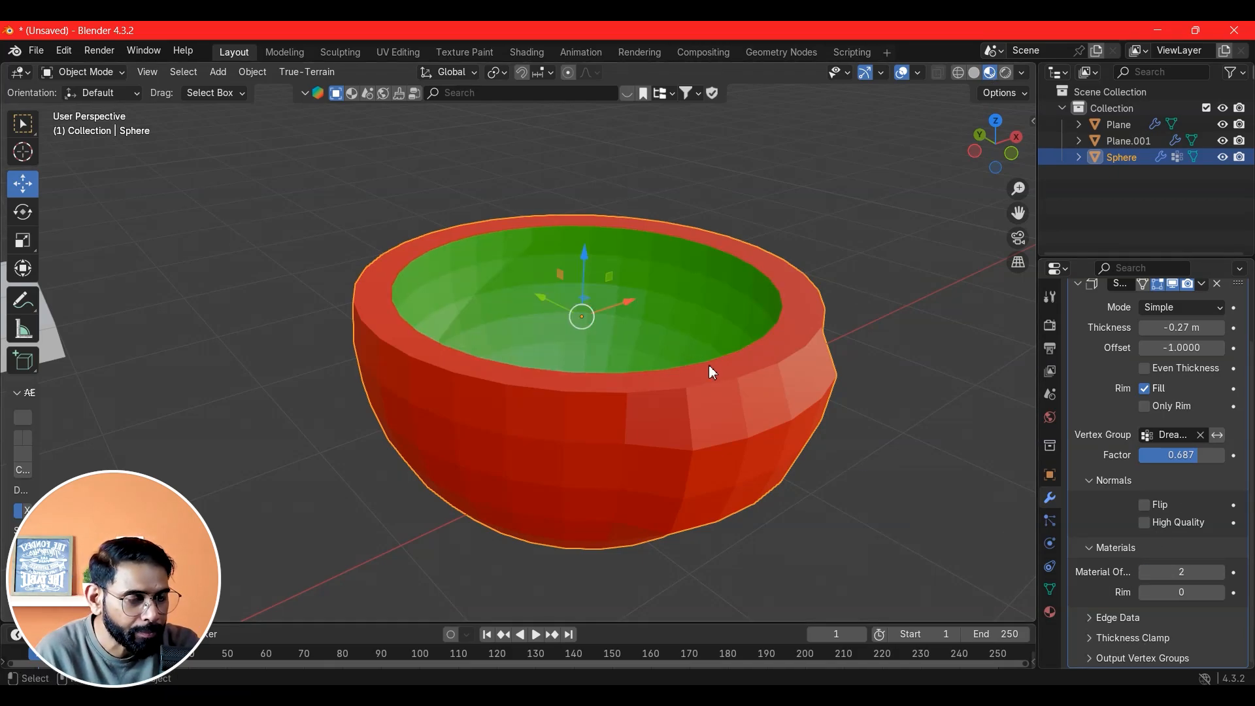
Set the Solidify modifier's rim material offset to 2
left_click(1172, 594)
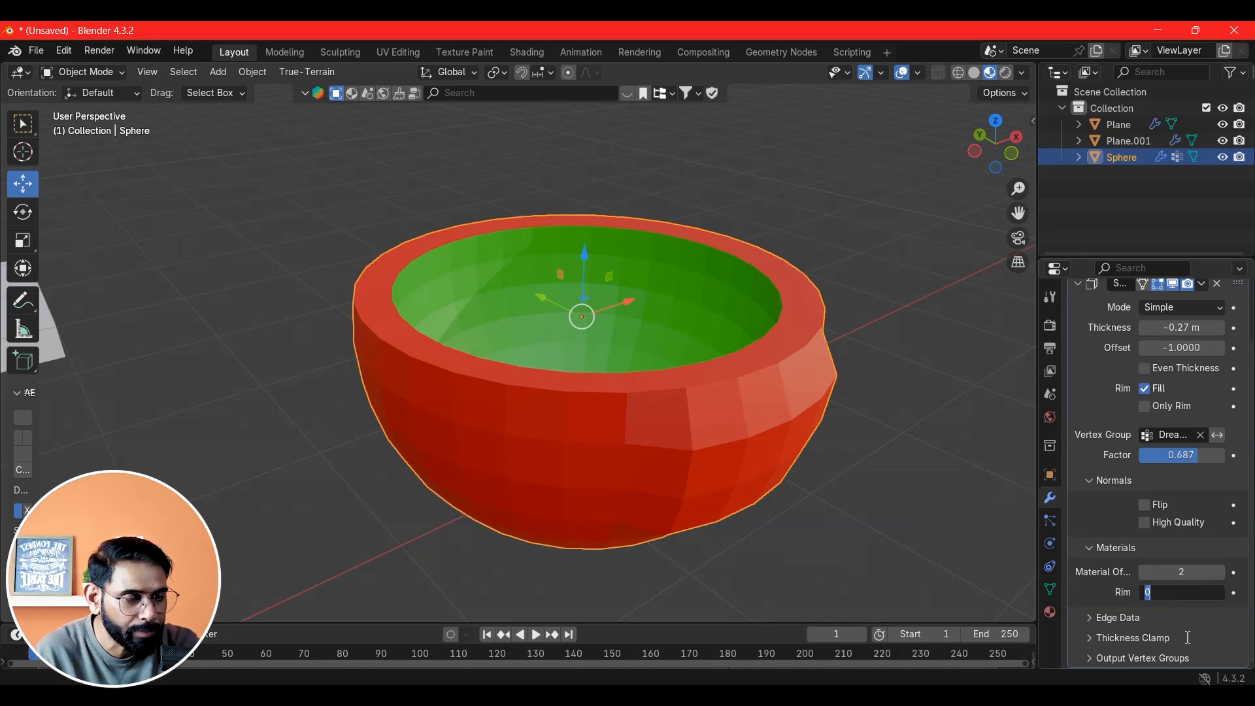
left_click_drag(1197, 597, 1128, 593)
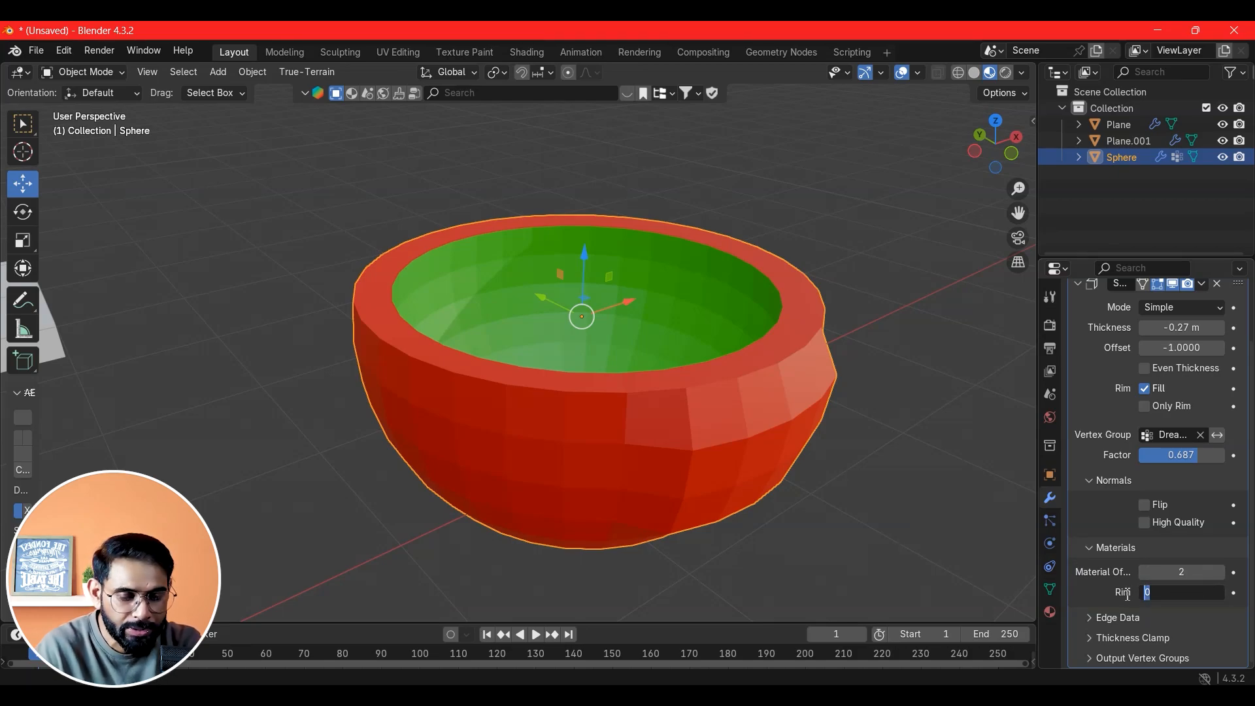
key("Return")
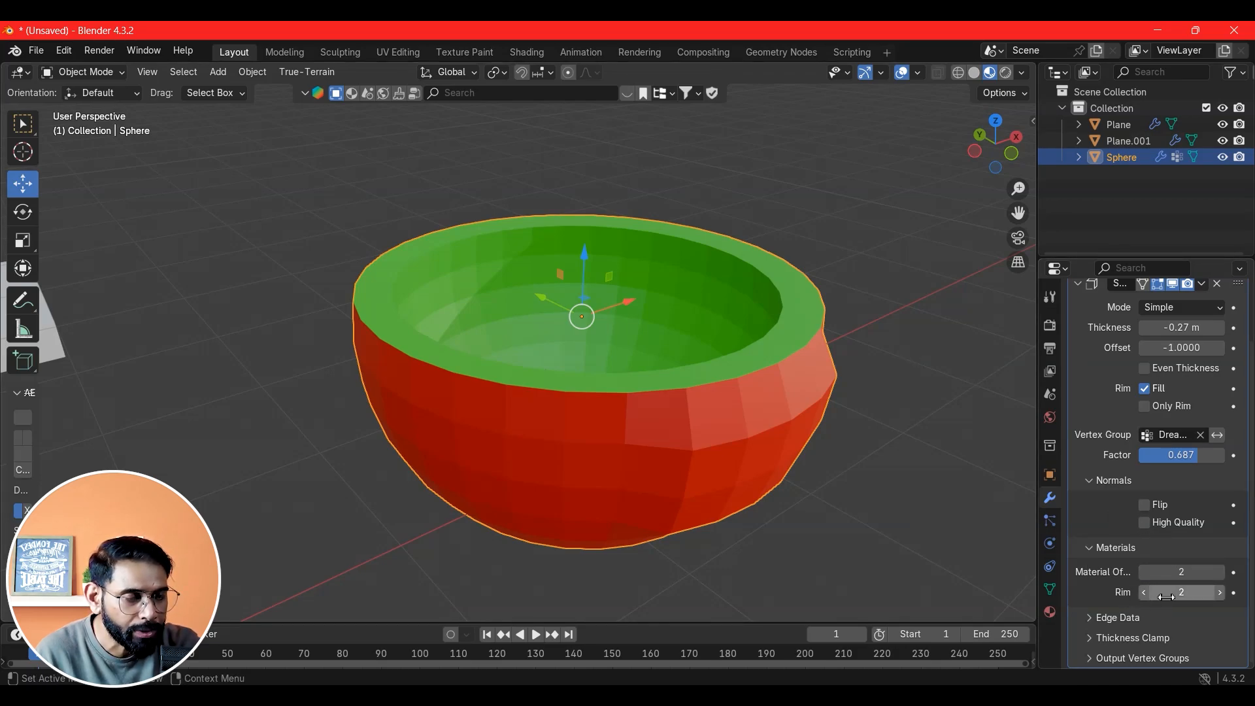
Try 3 as the Solidify modifier's material offset and reduce it to 1 for a purple interior
left_click(1182, 572)
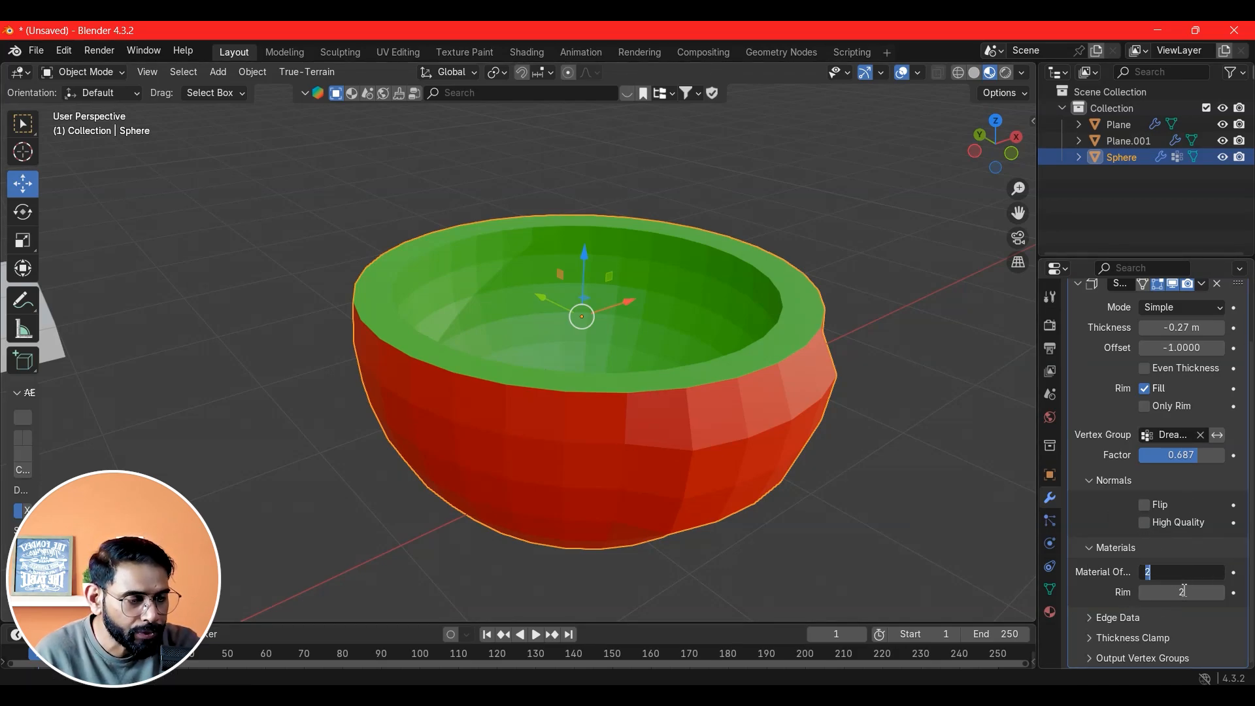
key("ctrl+a")
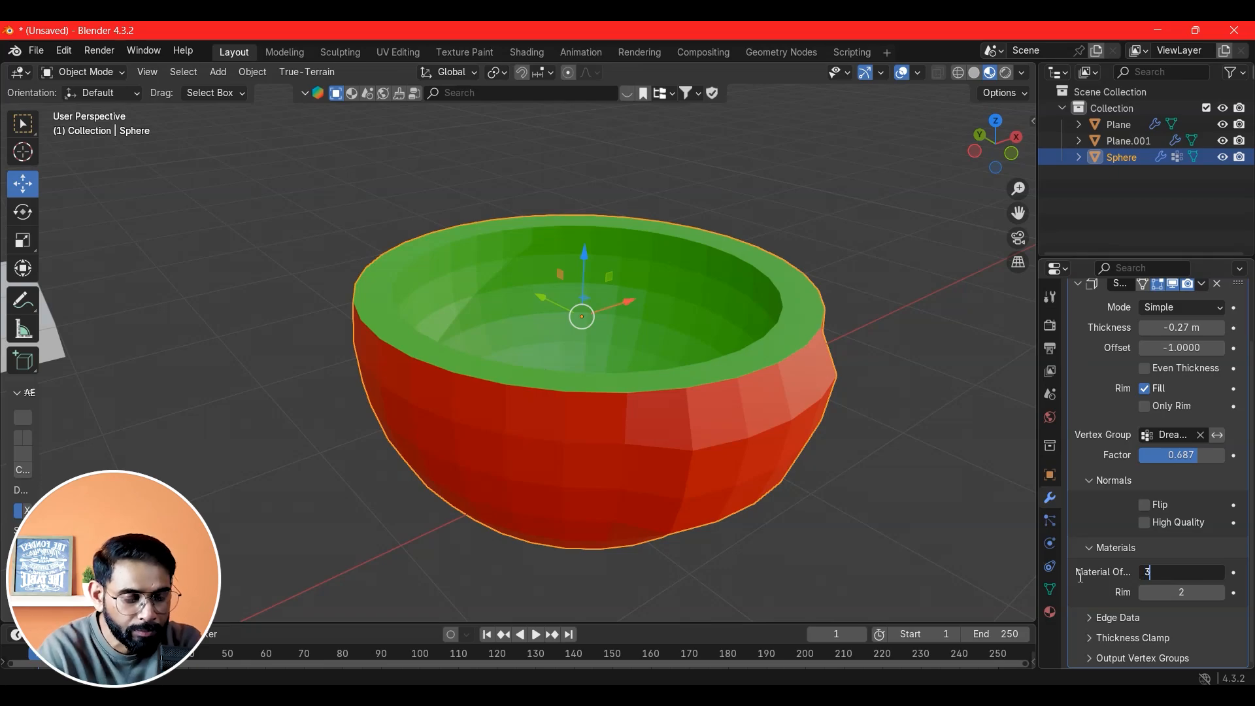
type("3")
key("Return")
left_click(1144, 572)
left_click(1144, 572)
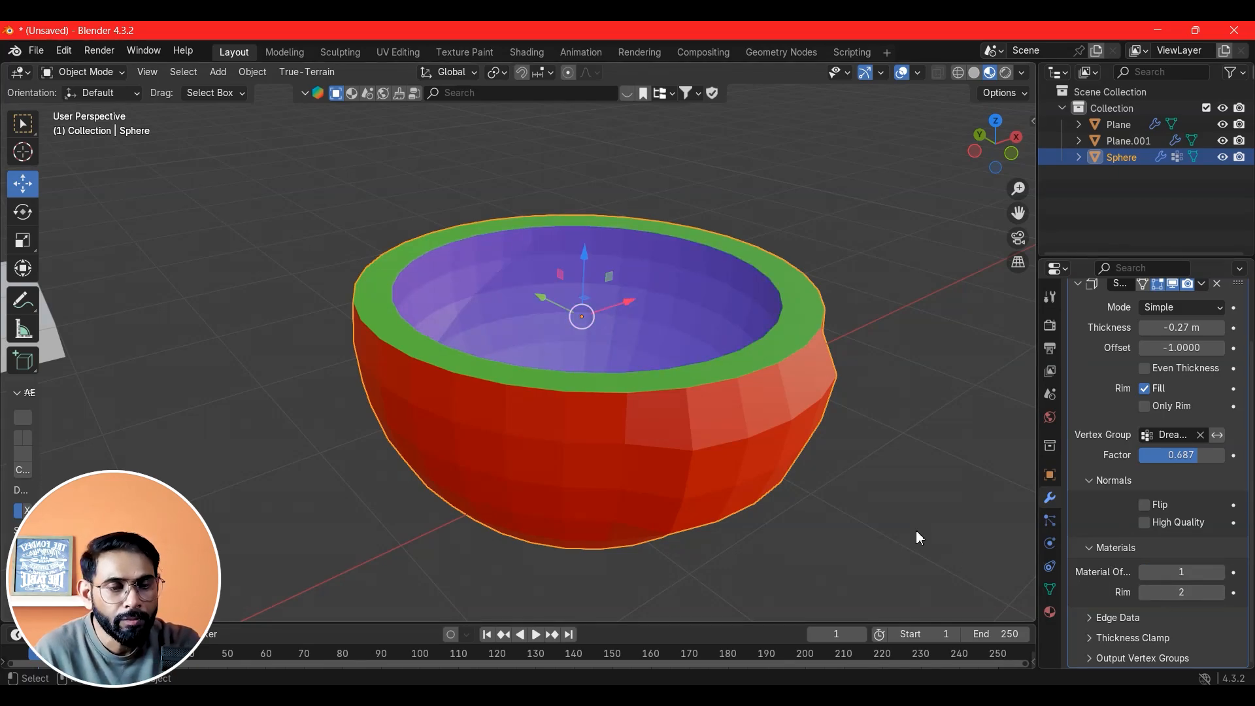
Expand the Solidify modifier's Edge Data settings and set the material offset to 0
middle_click_drag(799, 418, 773, 434)
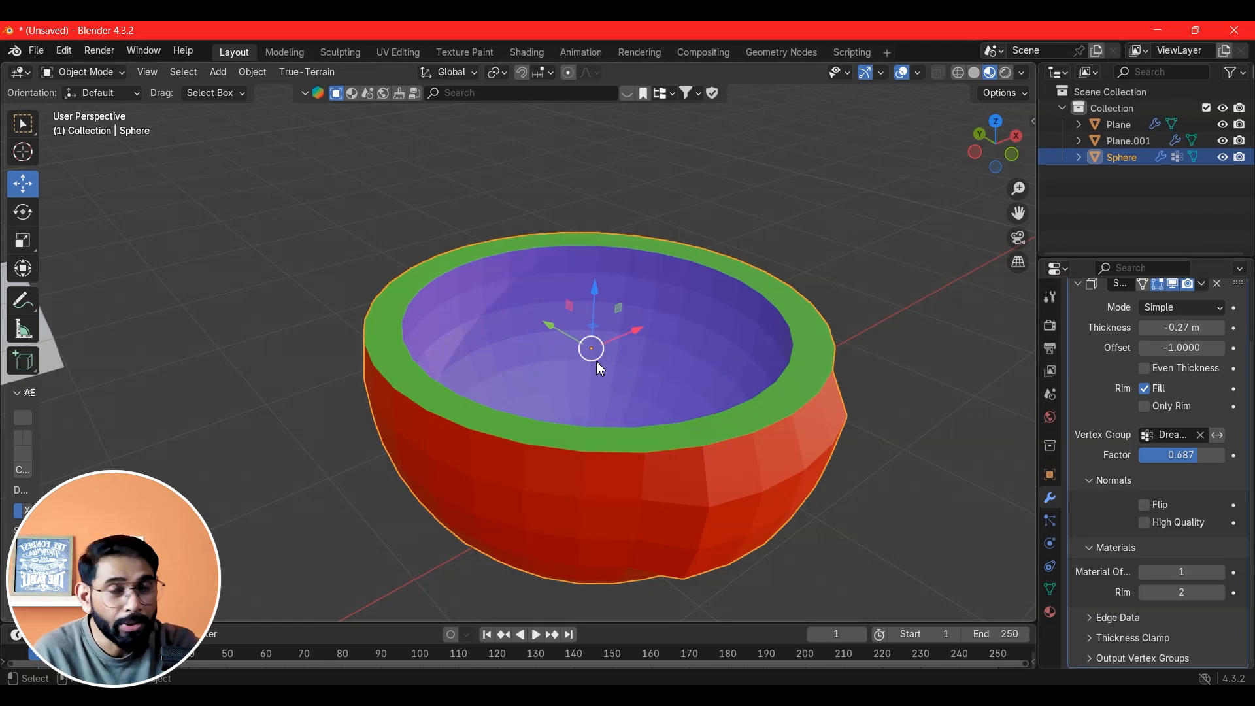
middle_click_drag(800, 478, 765, 506, "ctrl")
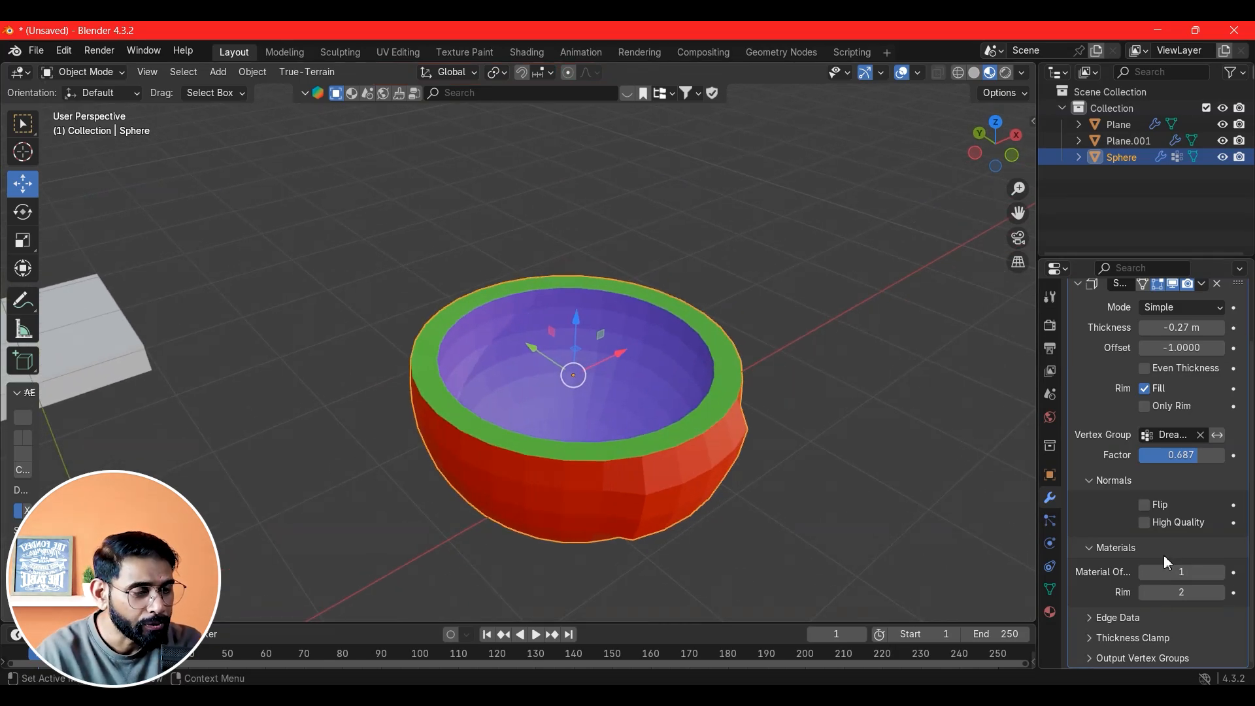
left_click(1085, 625)
scroll(1116, 592, "down", 3)
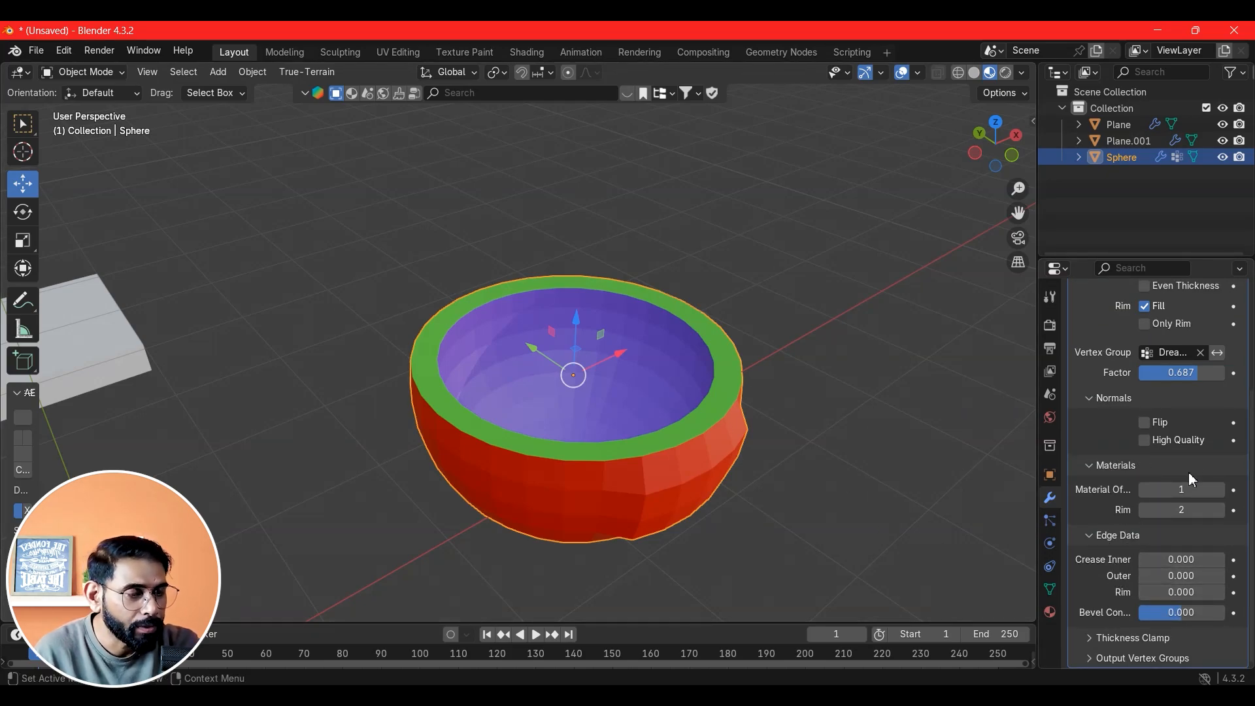
left_click(1188, 489)
type("0")
key("Return")
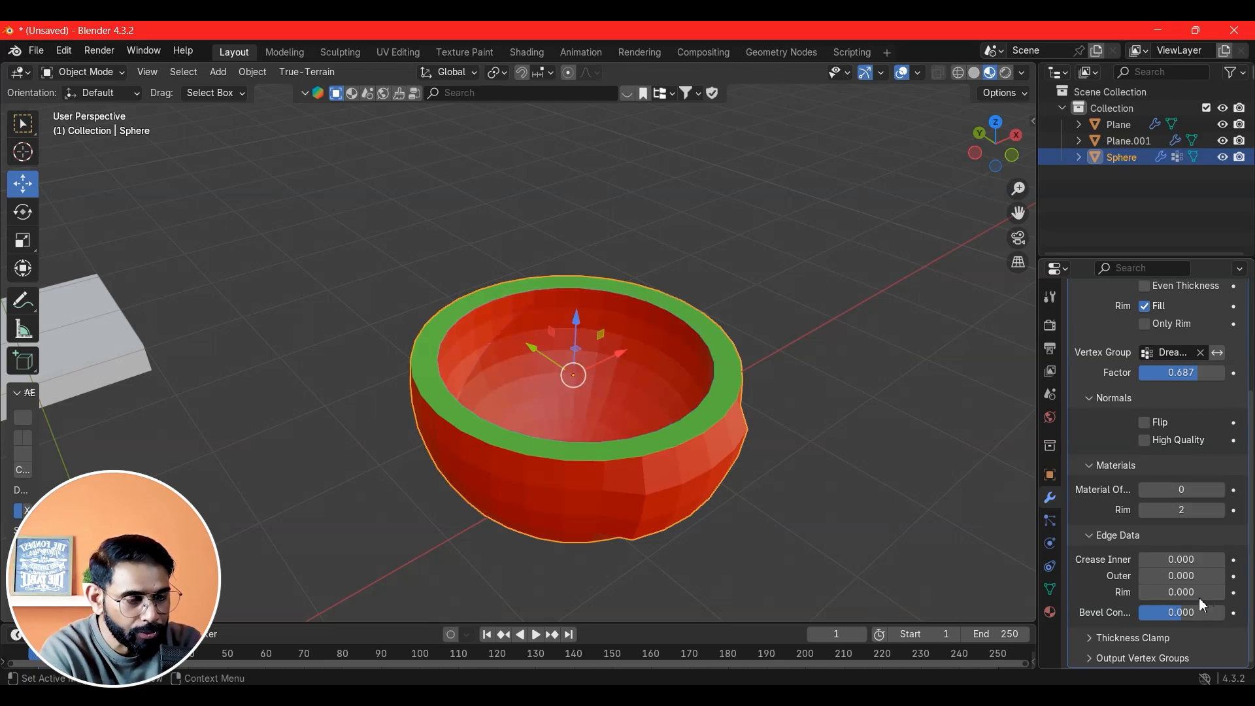
Set the Solidify modifier's rim material offset to 1, keeping the bowl selected
left_click(1181, 510)
type("1")
key("Return")
key("Return")
left_click(854, 443)
left_click(850, 443)
left_click(721, 435)
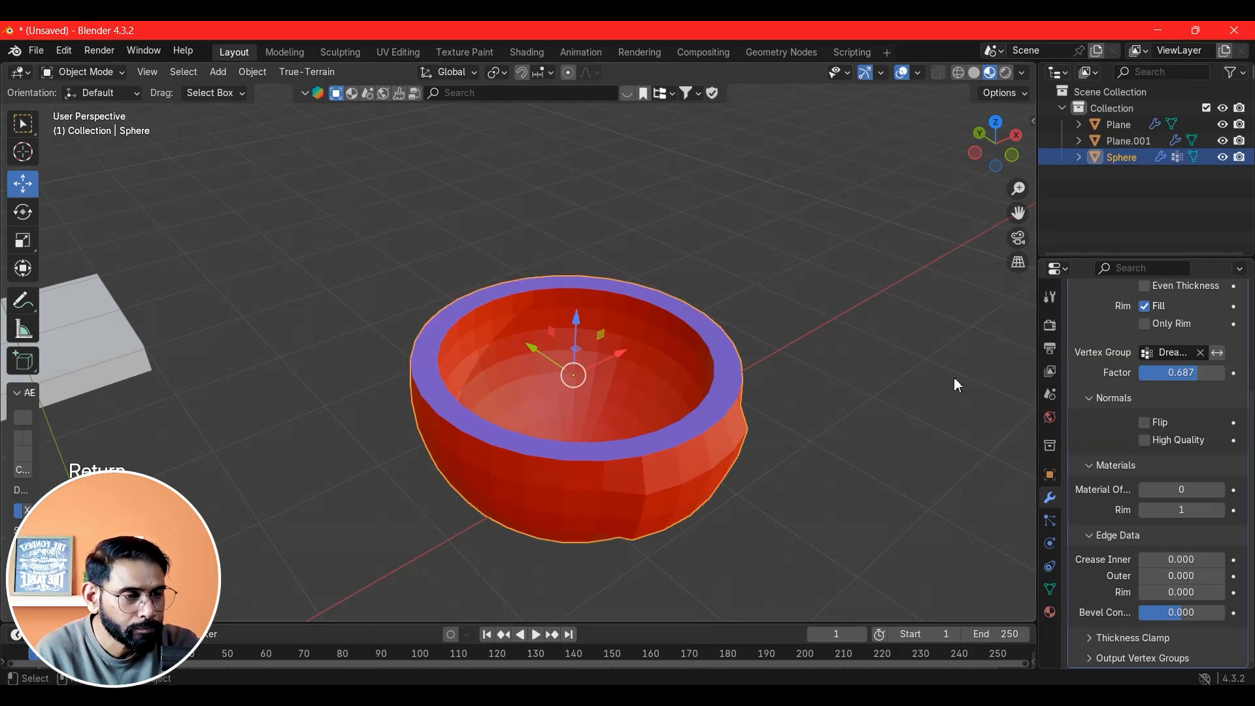
Switch the viewport to Solid shading and view the bowl closer from the side
left_click(974, 72)
middle_click_drag(687, 523, 766, 429)
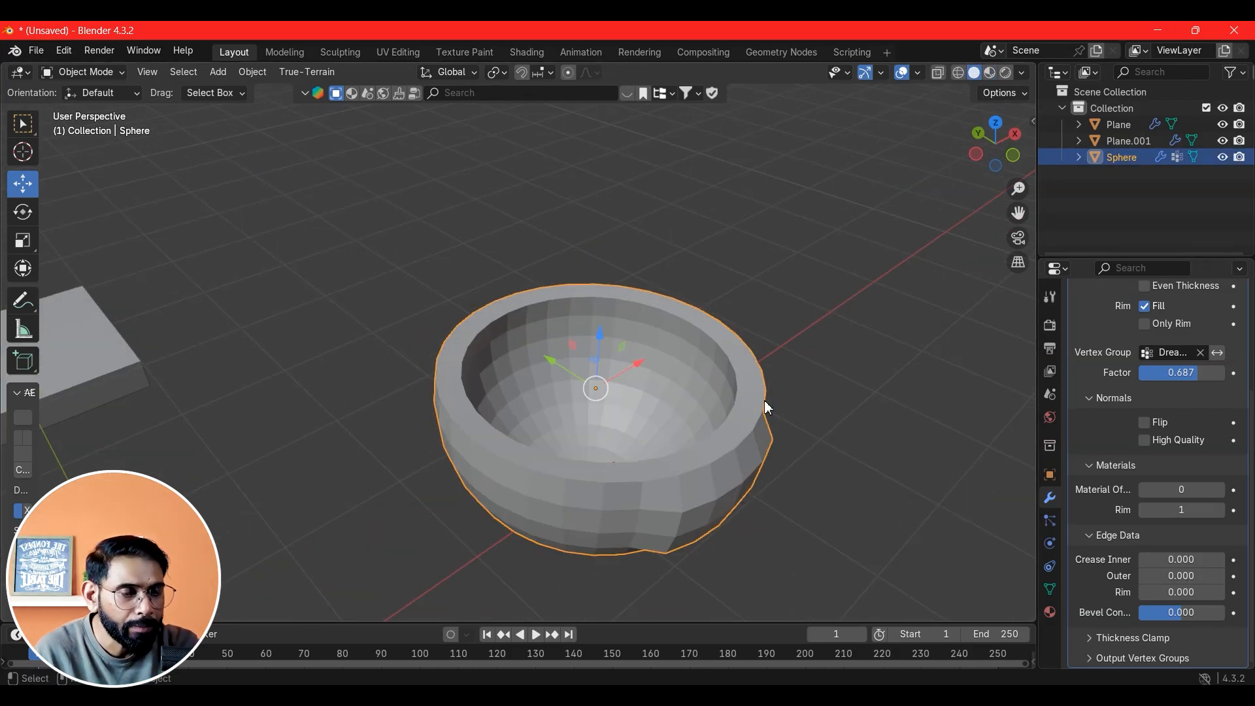
scroll(801, 489, "up", 2)
middle_click_drag(819, 465, 807, 440)
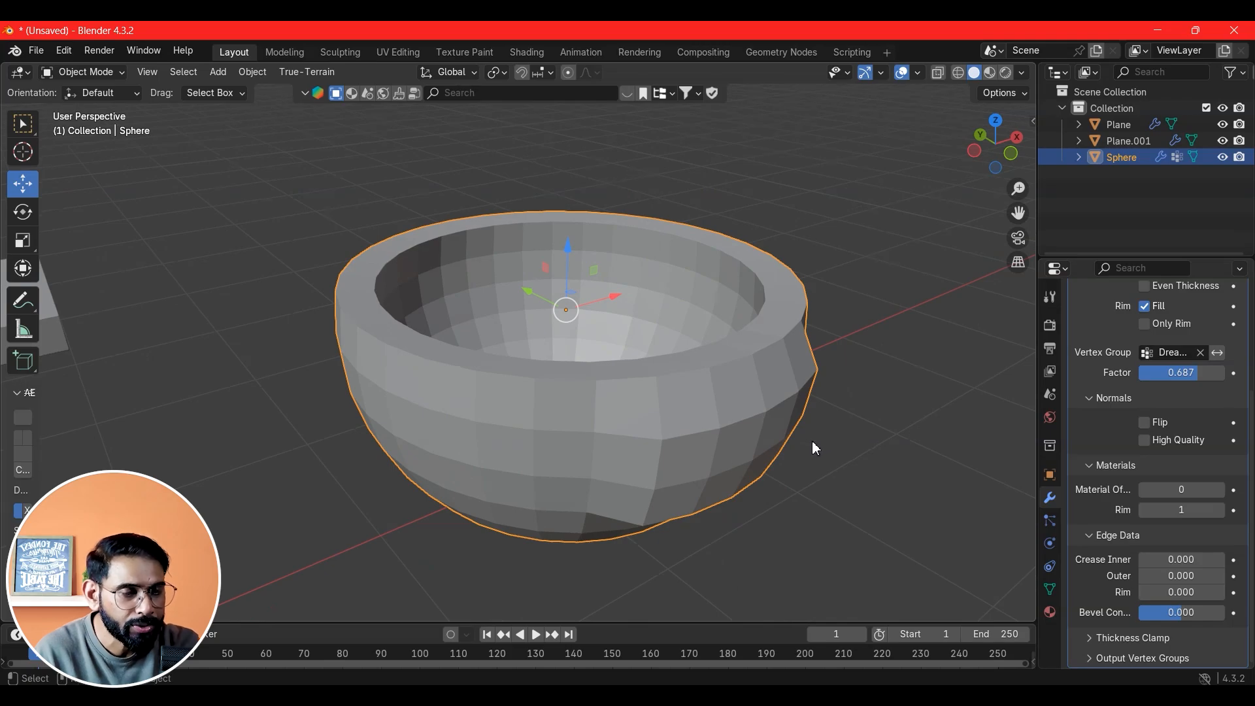
Deselect the bowl, add a mesh cylinder and move it along the X axis to the open space beside the bowl
scroll(666, 478, "down", 2)
middle_click_drag(665, 477, 736, 432)
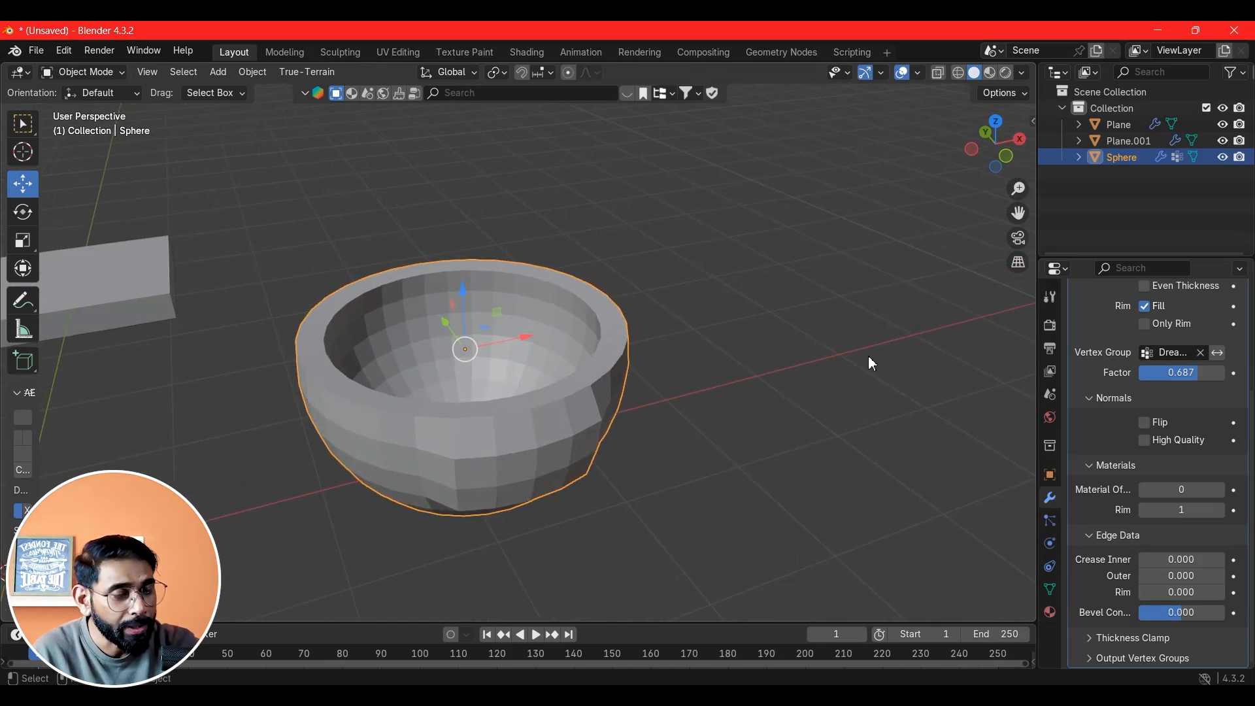
key("alt+a")
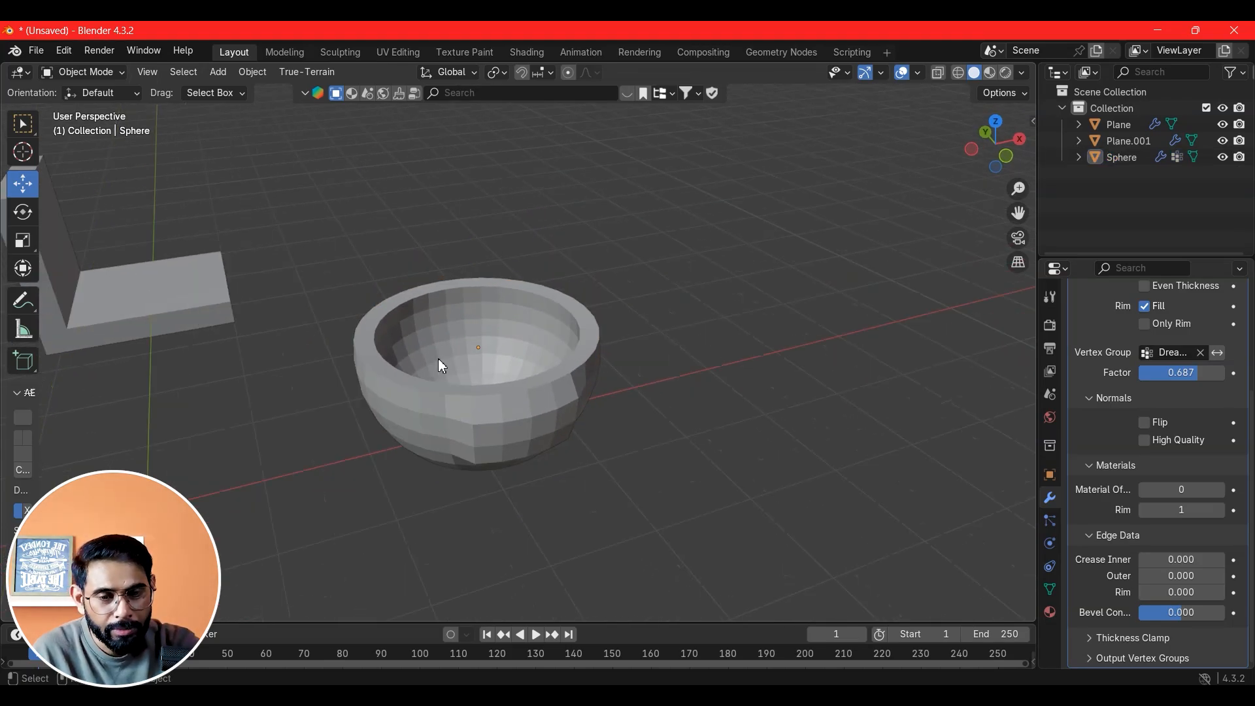
key("shift+a")
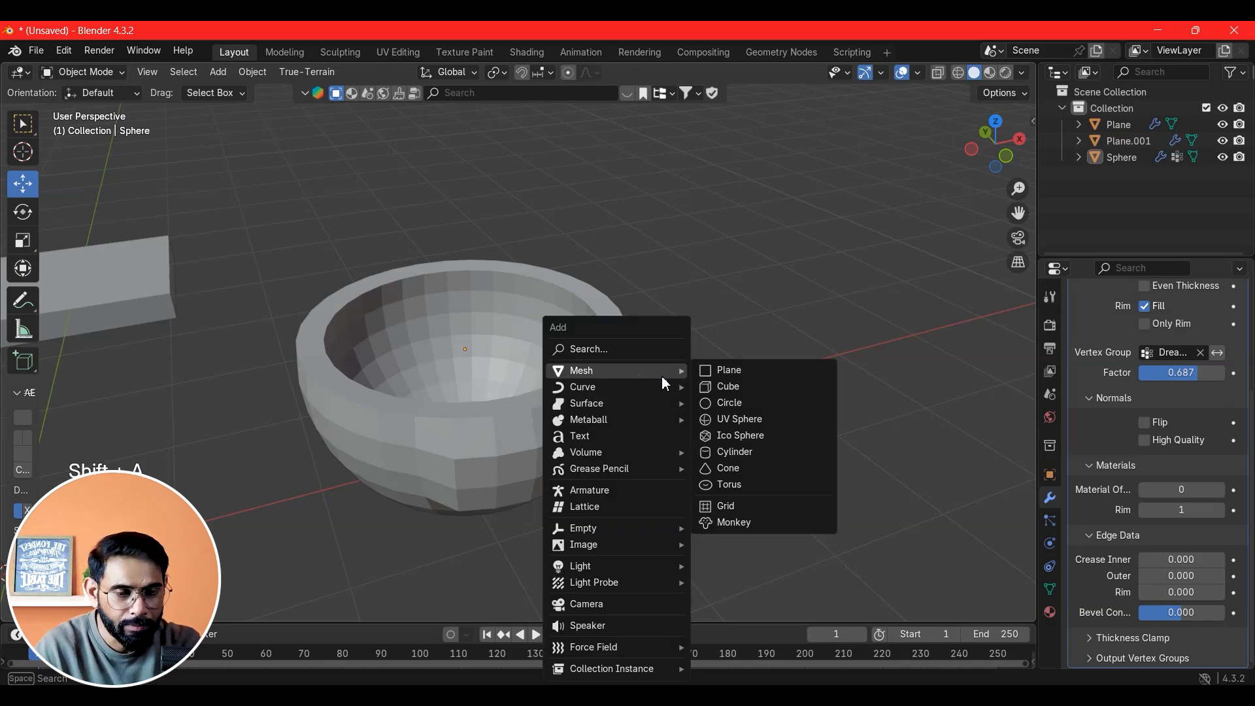
mouse_move(622, 386)
mouse_move(687, 374)
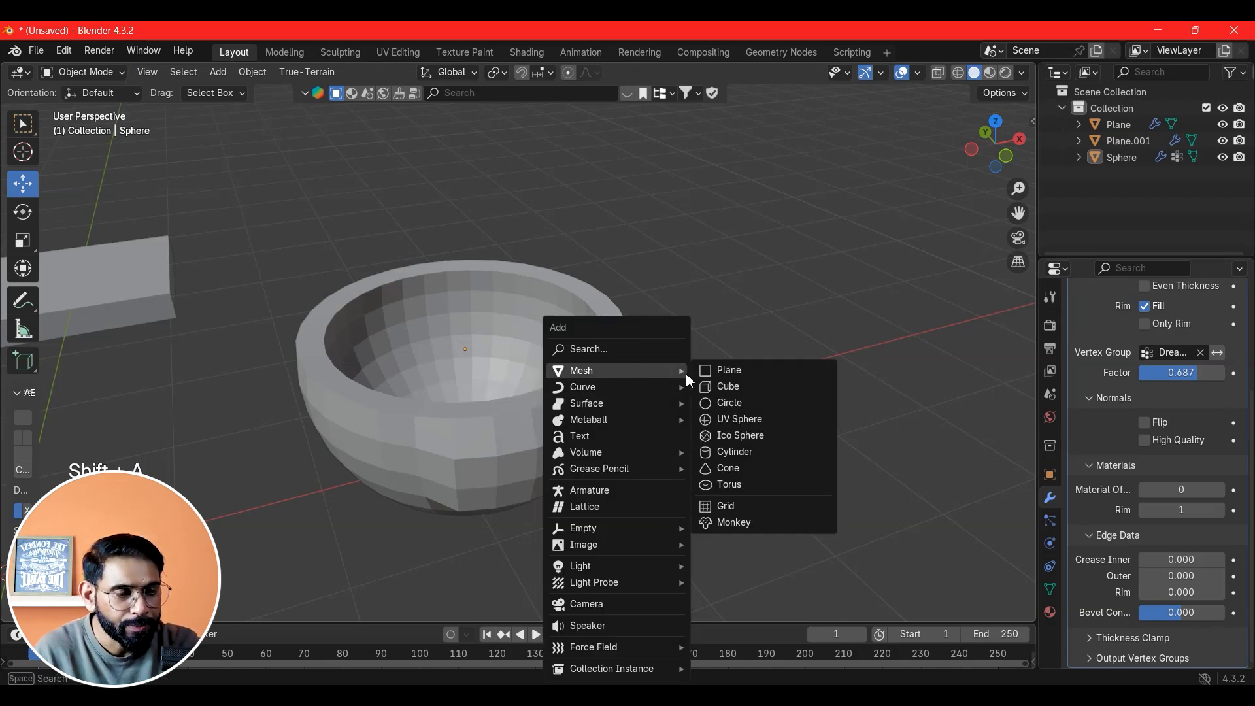
left_click(735, 452)
scroll(268, 451, "down", 3)
left_click_drag(315, 458, 850, 330)
scroll(857, 327, "up", 3)
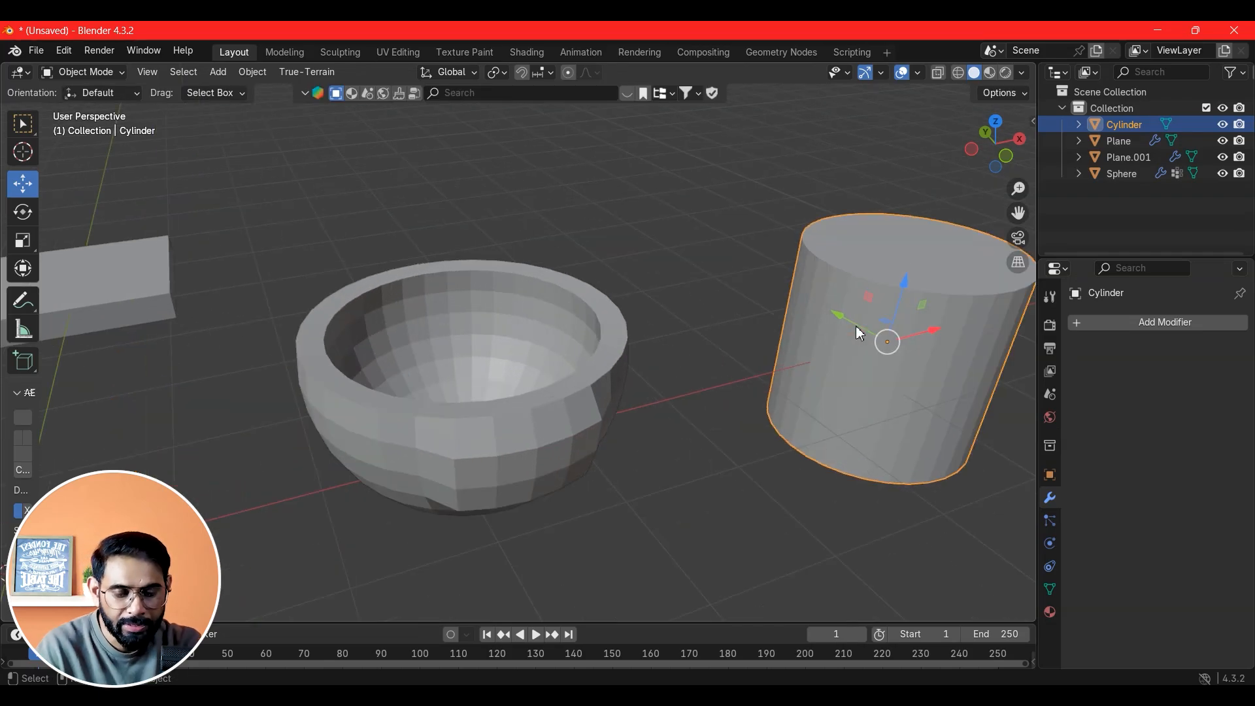
Delete the cylinder's top and bottom cap faces, leaving only its open side wall
middle_click_drag(829, 321, 642, 316, "shift")
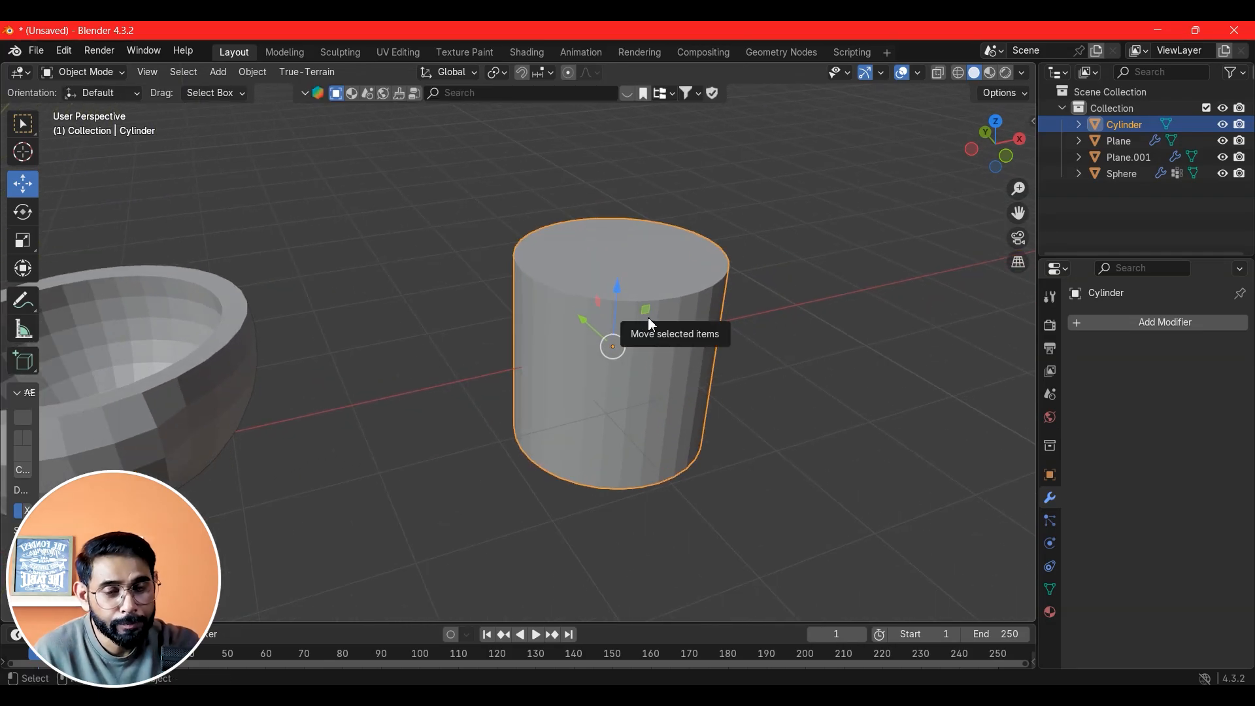
scroll(653, 316, "down", 1)
scroll(652, 317, "up", 1)
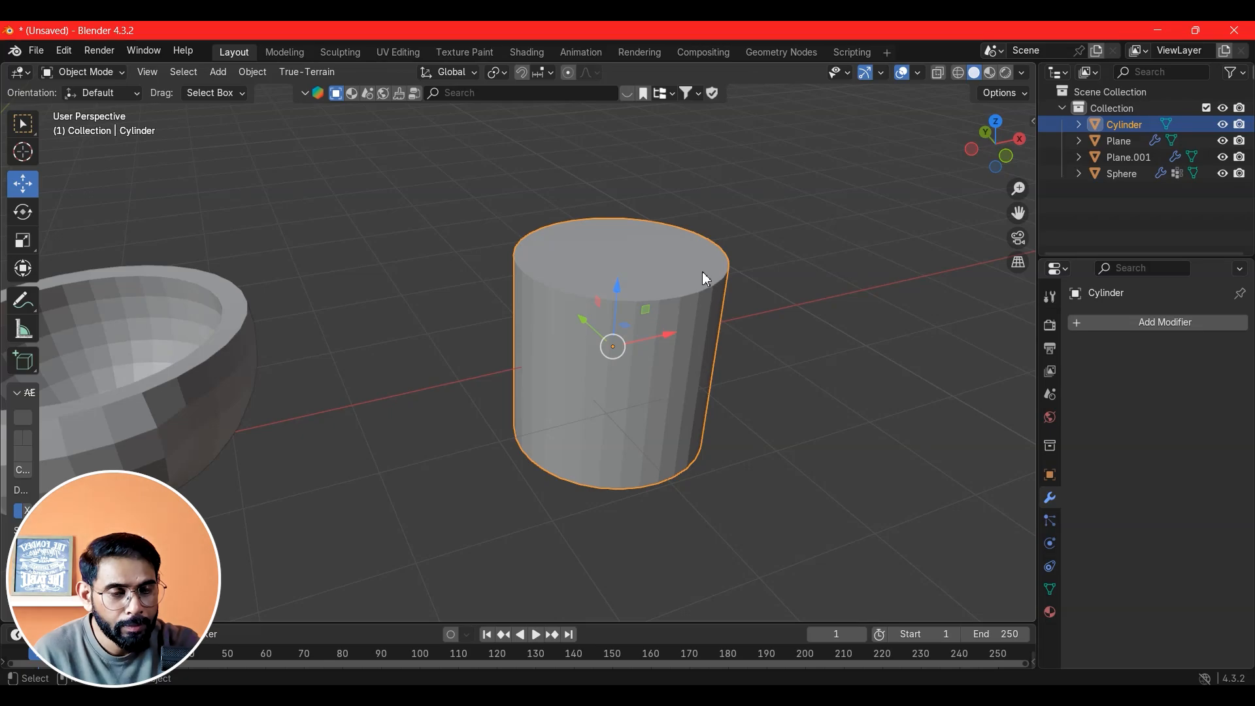
scroll(686, 277, "down", 1)
scroll(608, 285, "up", 1)
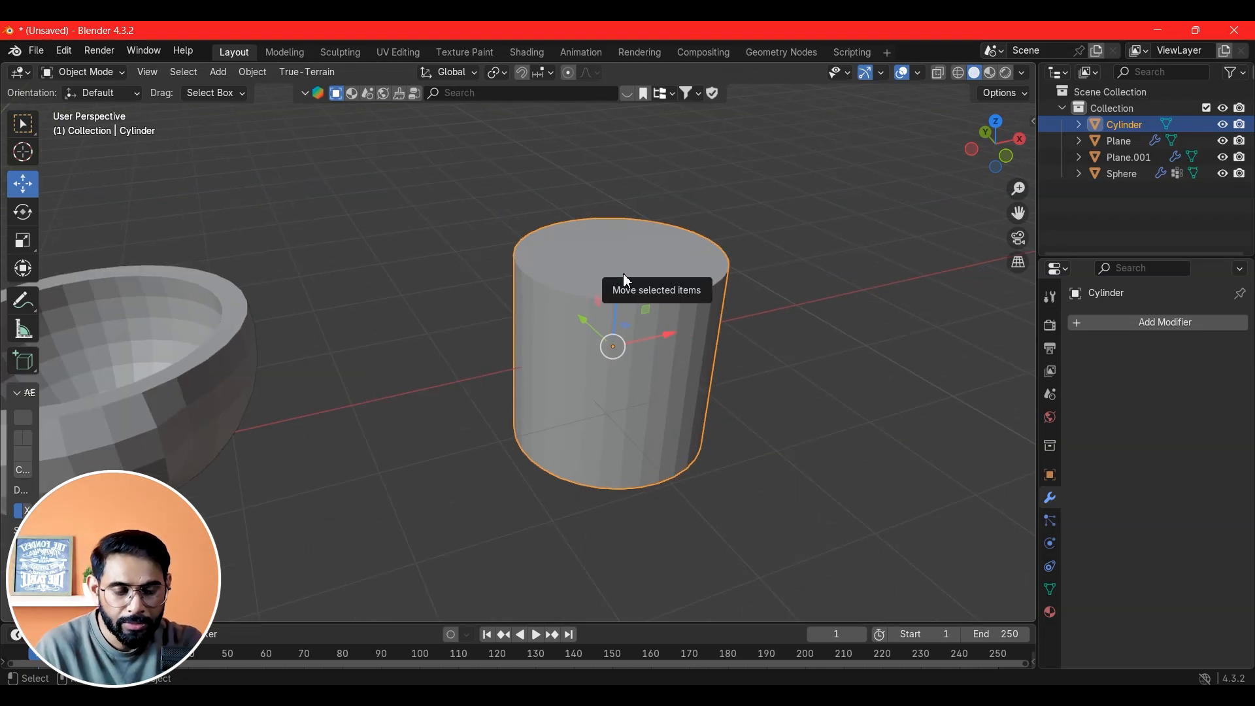
right_click(626, 280)
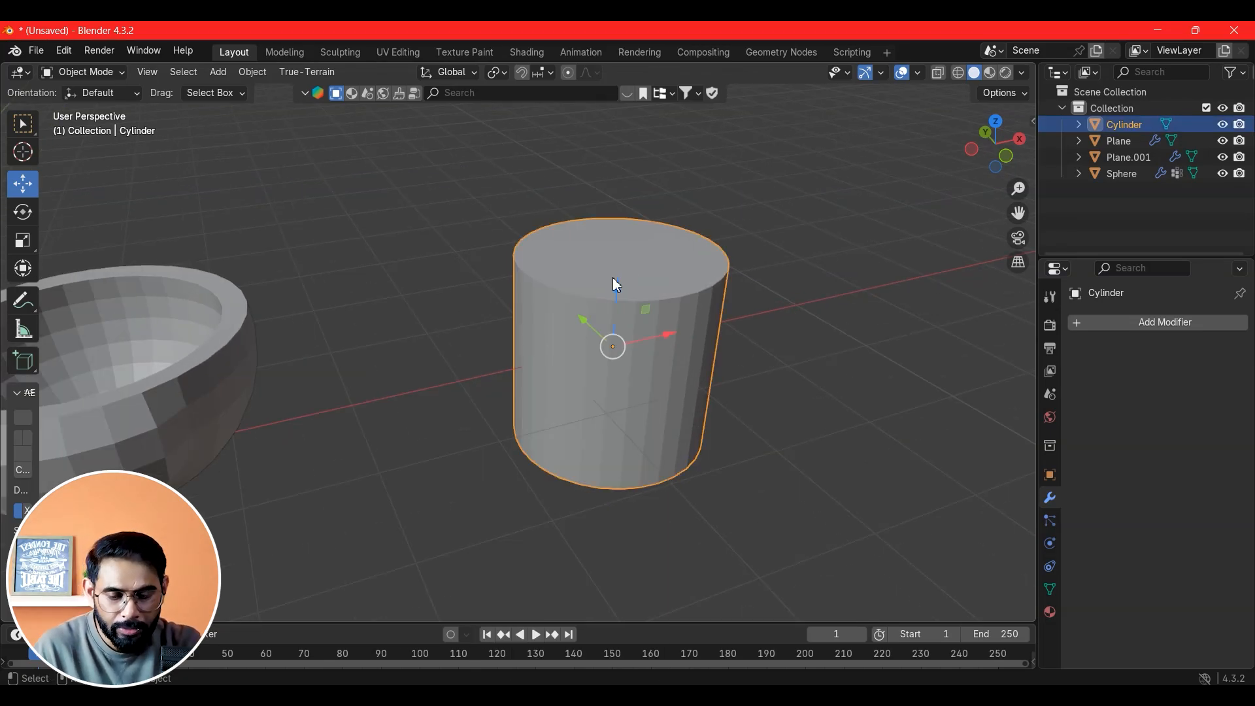
key("Tab")
left_click(634, 271)
key("Delete")
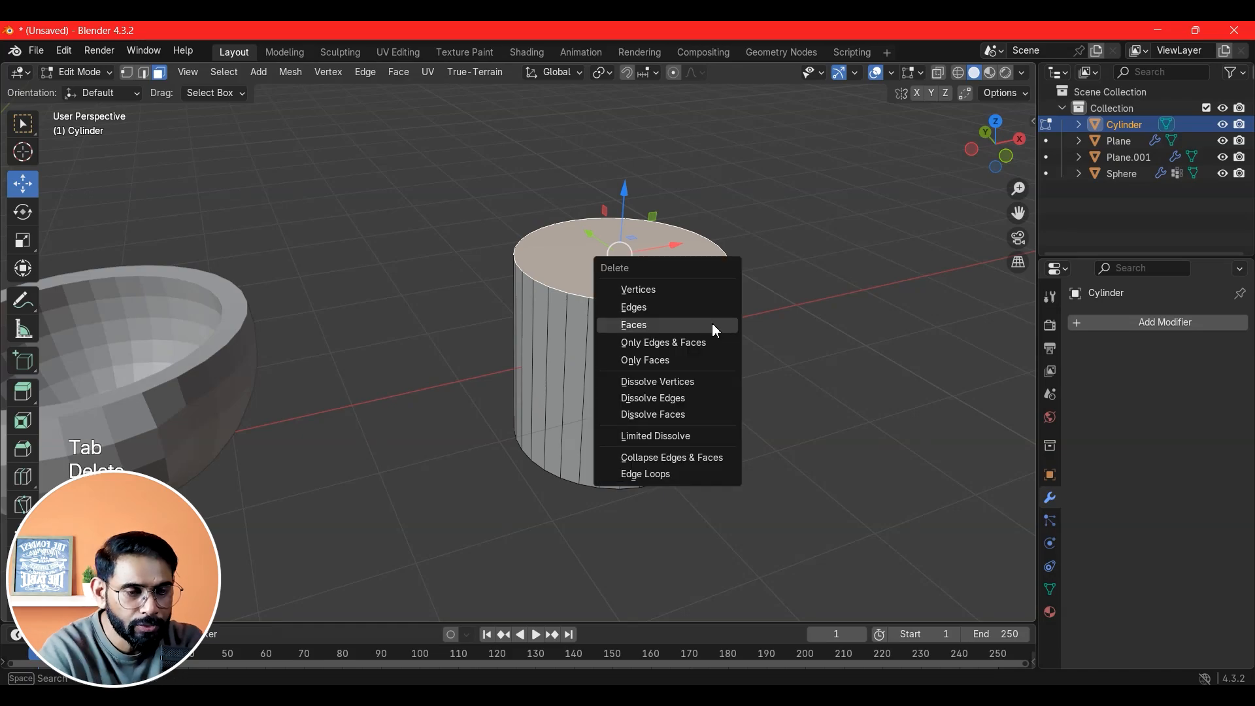
left_click(713, 326)
middle_click_drag(747, 381, 719, 327)
key("Delete")
left_click(708, 297)
Add a Subdivision Surface modifier followed by a Solidify modifier to the open cylinder
scroll(718, 353, "up", 1)
scroll(727, 338, "down", 1)
left_click(1143, 323)
mouse_move(1115, 374)
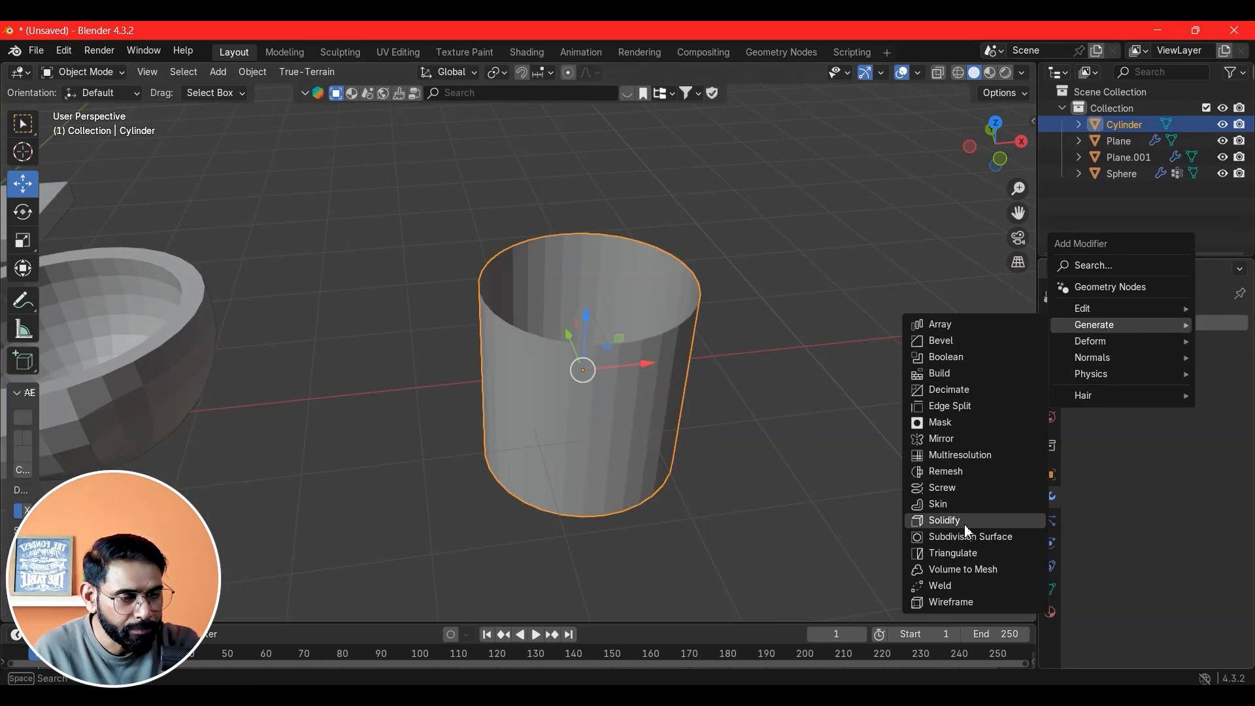
left_click(967, 536)
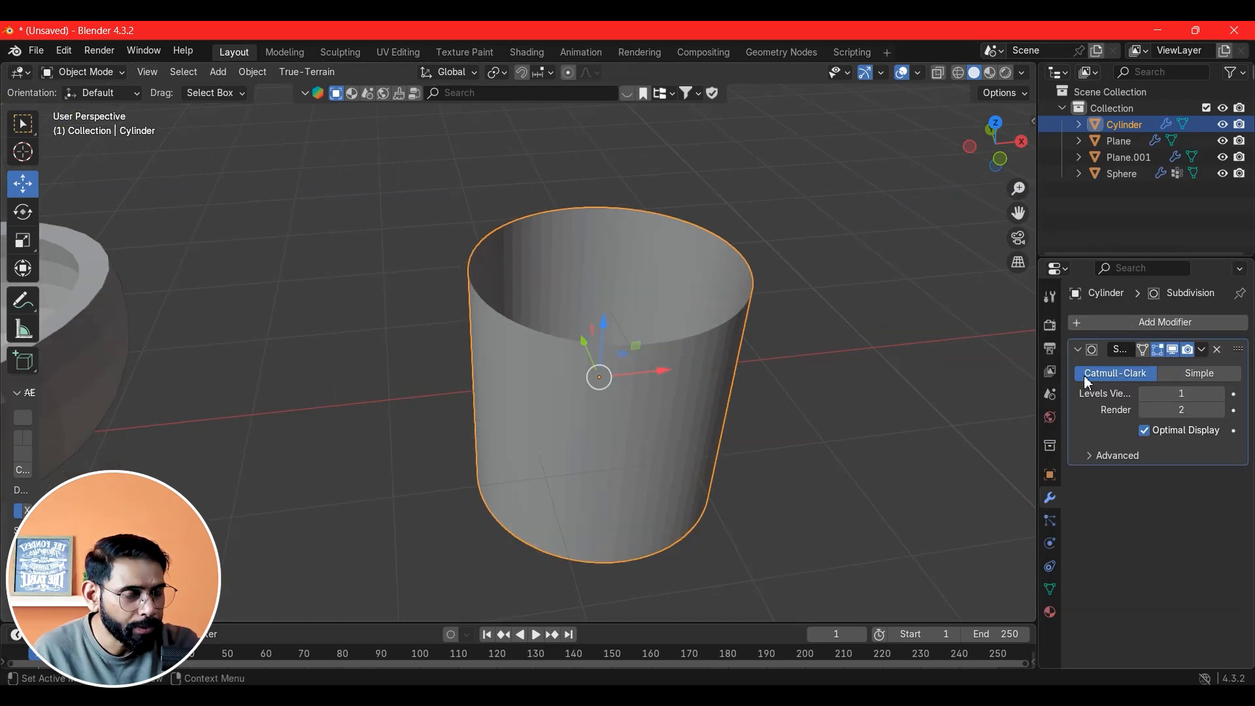
left_click(1178, 320)
mouse_move(1178, 320)
left_click(961, 515)
Set the cylinder's Subdivision viewport levels to 6 and its Solidify thickness to 0.23 m
mouse_move(1182, 393)
left_mouse_down()
mouse_move(1224, 393)
mouse_move(1171, 394)
mouse_move(1182, 393)
left_mouse_up()
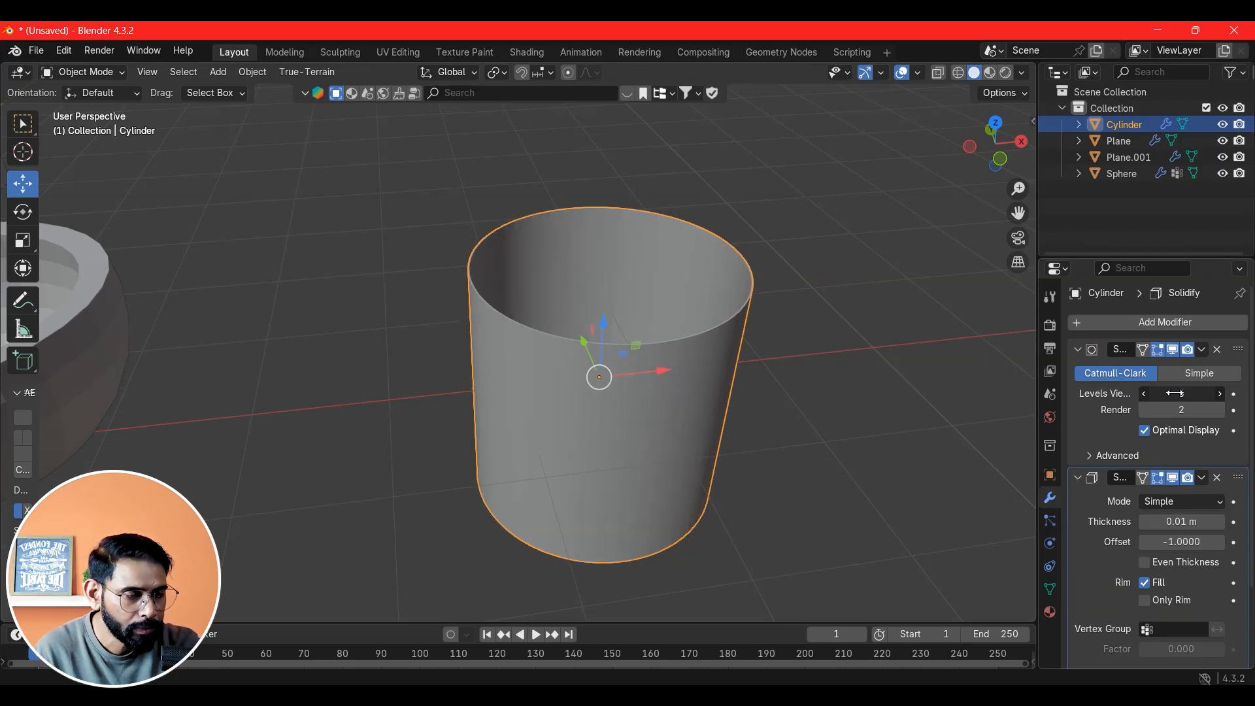
mouse_move(1189, 522)
left_mouse_down()
mouse_move(1222, 522)
mouse_move(1202, 521)
left_mouse_up()
left_click(778, 475)
middle_click_drag(778, 476, 731, 407)
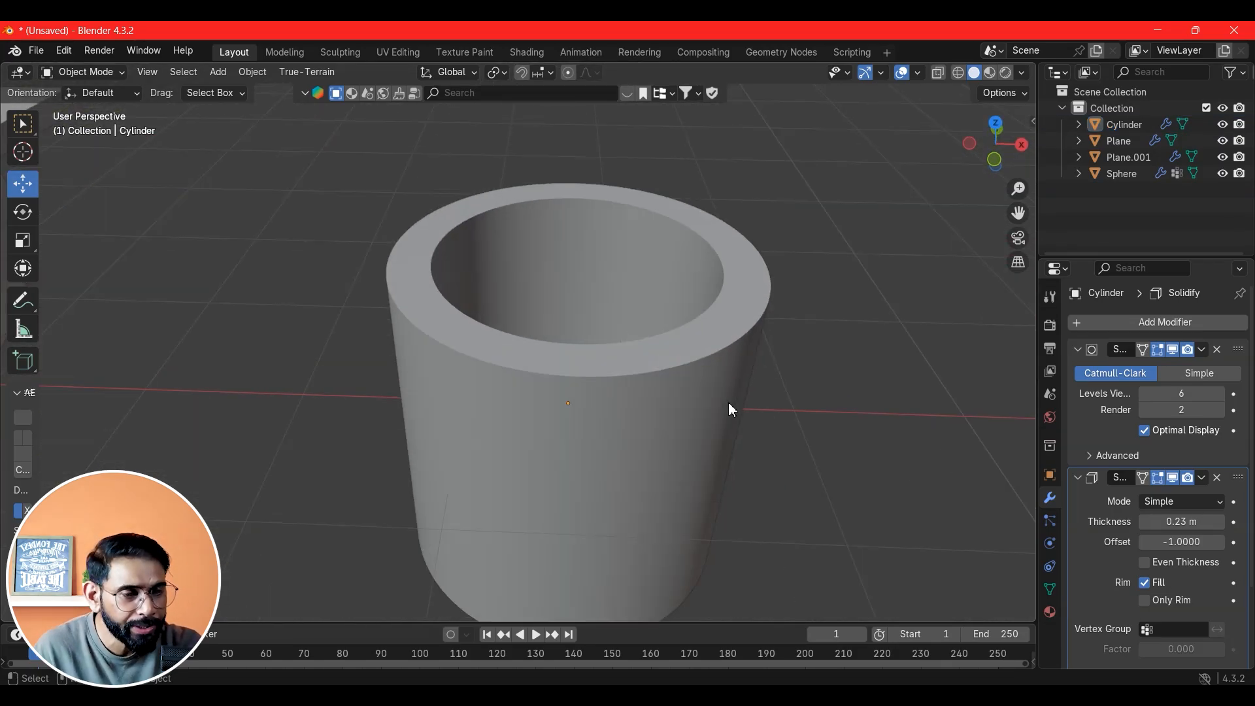
Reorder the cylinder's modifiers so Solidify comes before Subdivision Surface, and view the smoothed rim up close
left_click(708, 280)
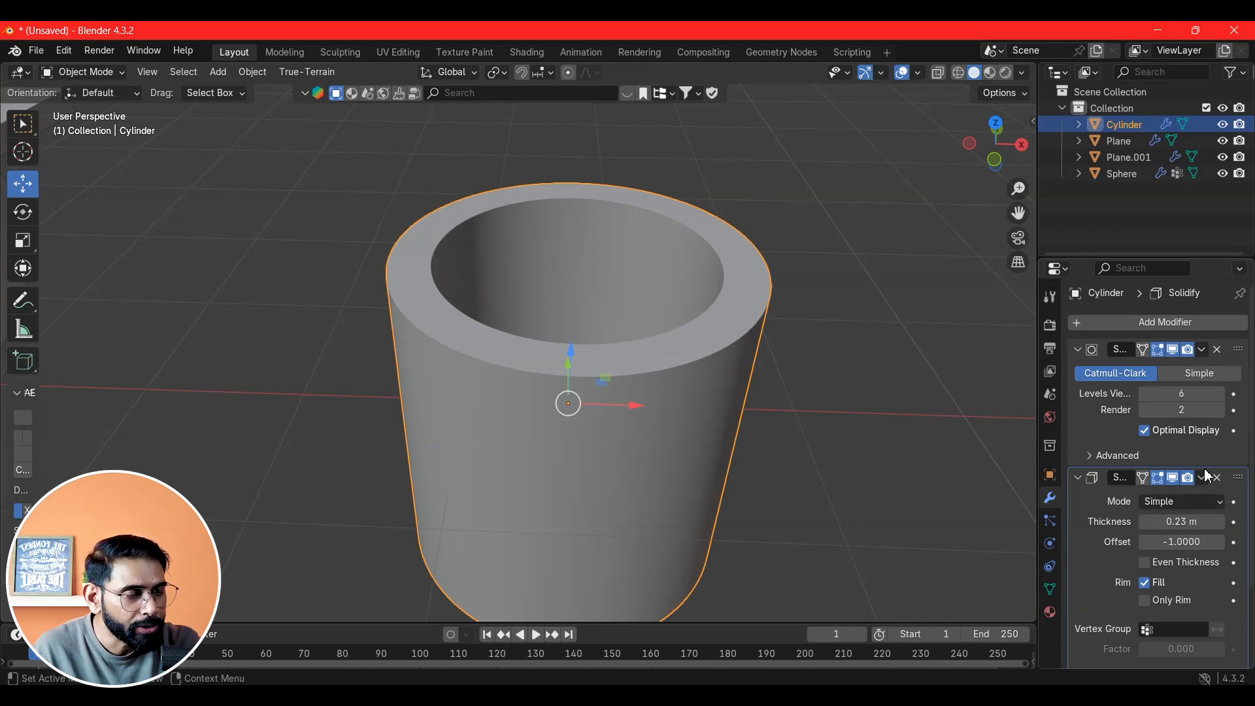
scroll(1143, 406, "down", 1)
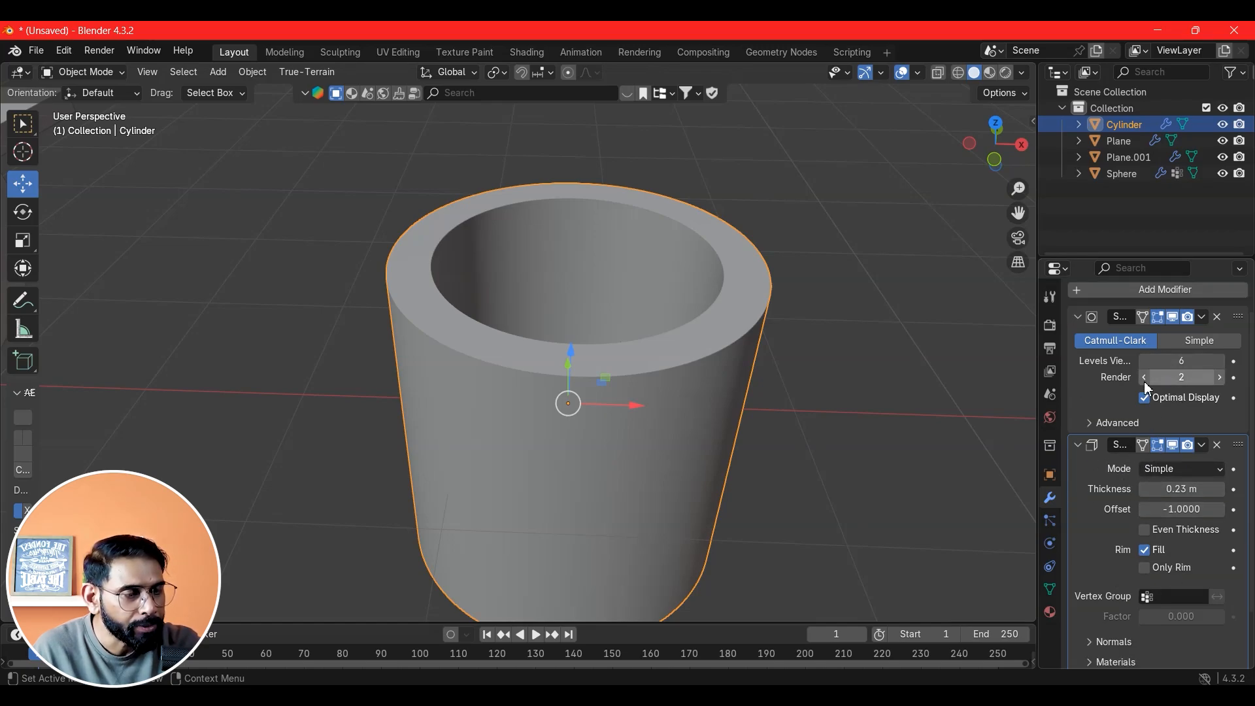
scroll(1216, 451, "up", 1)
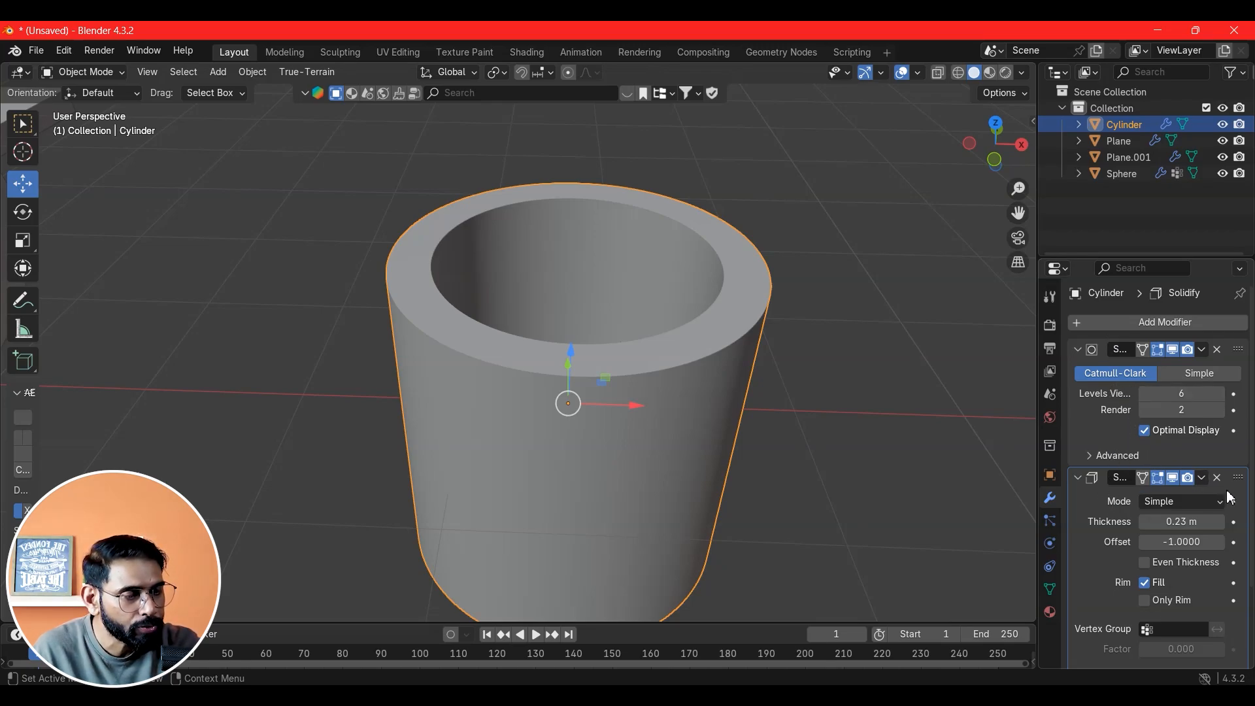
left_click_drag(1239, 476, 1239, 357)
middle_click_drag(723, 438, 882, 455)
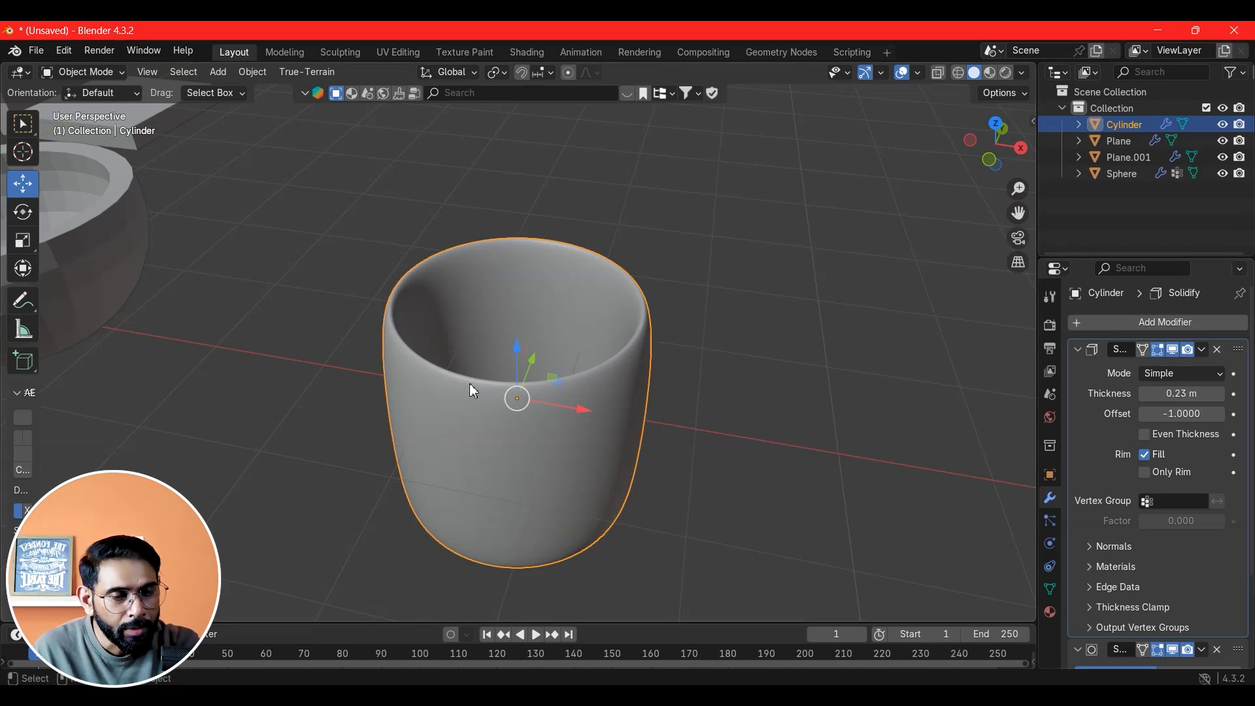
scroll(568, 384, "up", 2)
Set the Subdivision modifier's viewport levels to 2 and inspect the cylinder's inner wall from above
scroll(1130, 587, "down", 4)
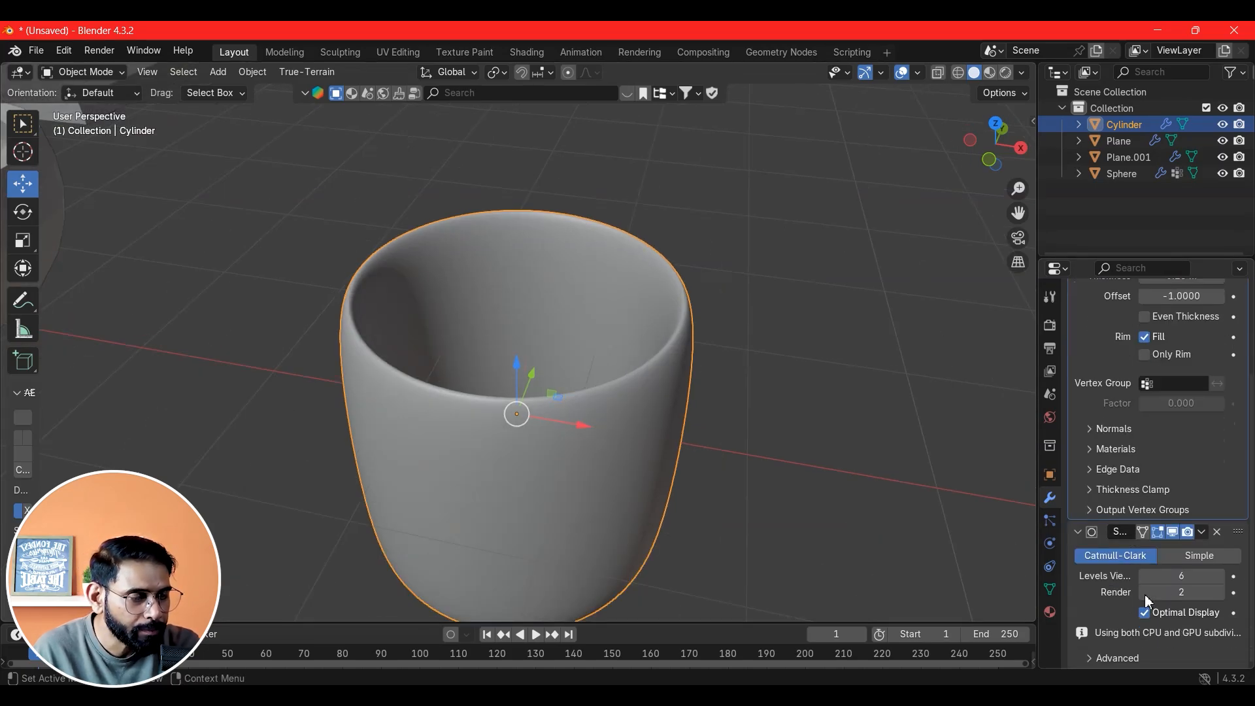
left_click(1179, 576)
type("2")
key("Return")
middle_click_drag(688, 439, 697, 470)
scroll(696, 469, "up", 2)
scroll(697, 469, "up", 2)
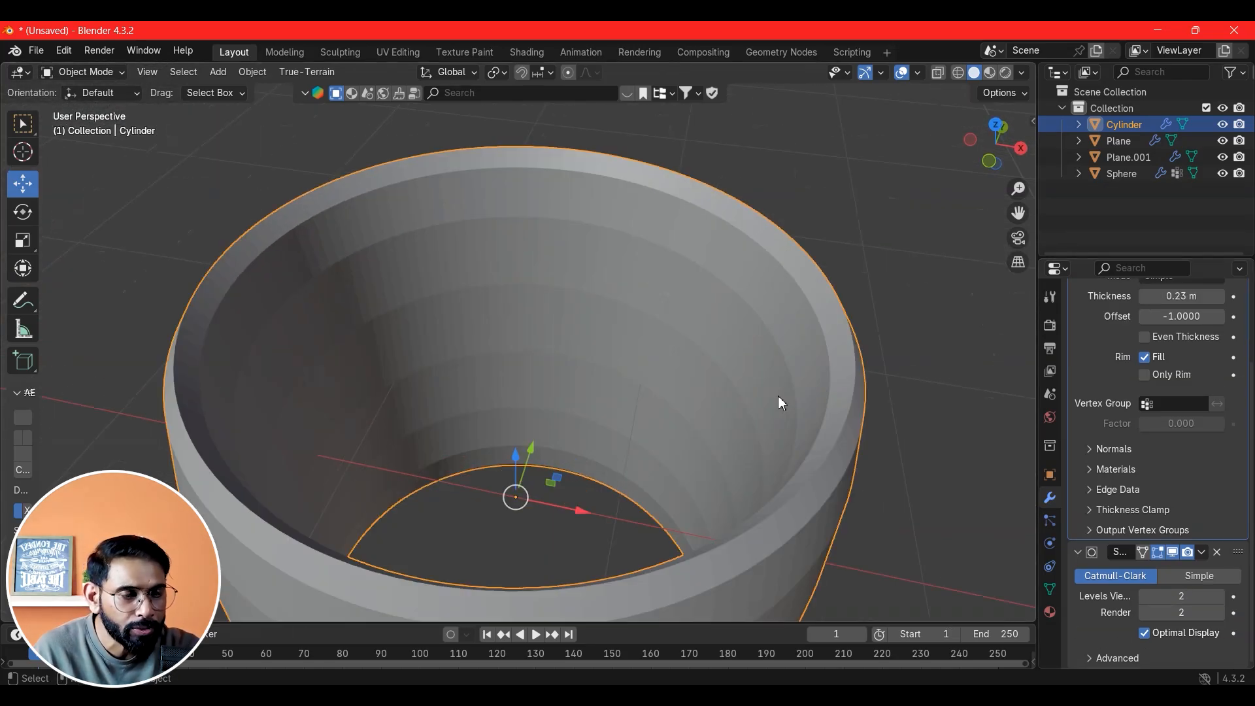
scroll(631, 330, "down", 2)
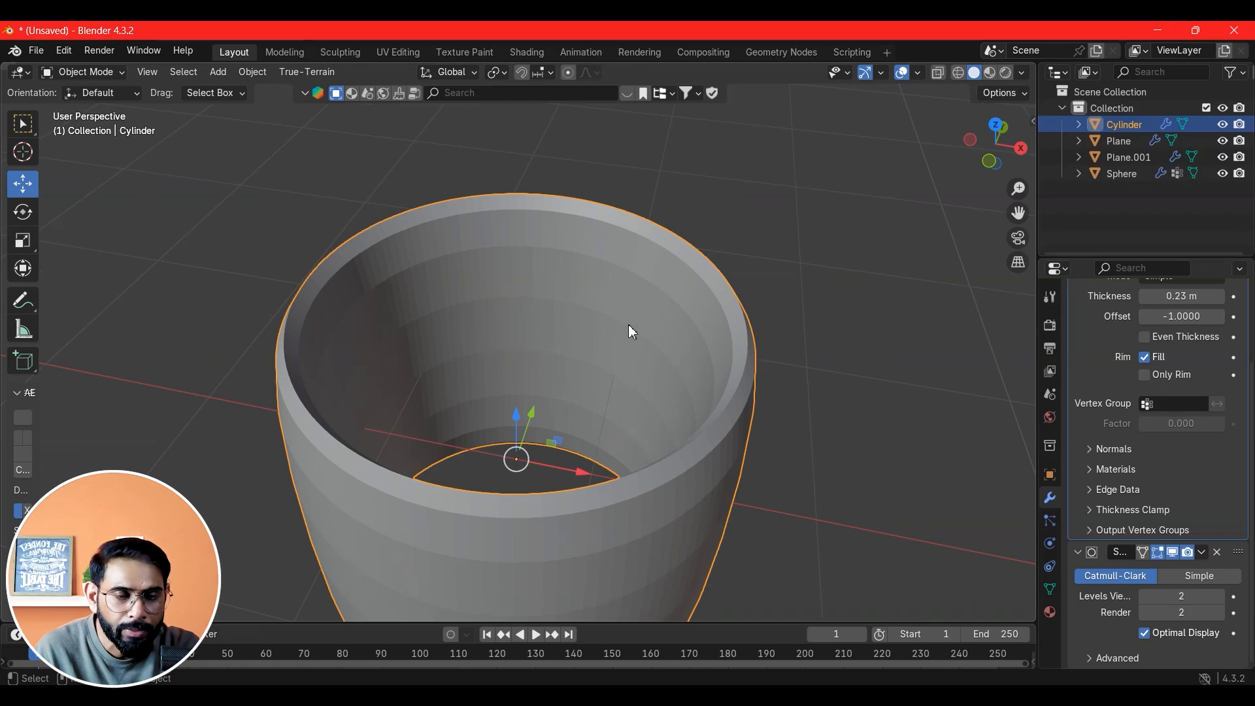
scroll(752, 317, "down", 2)
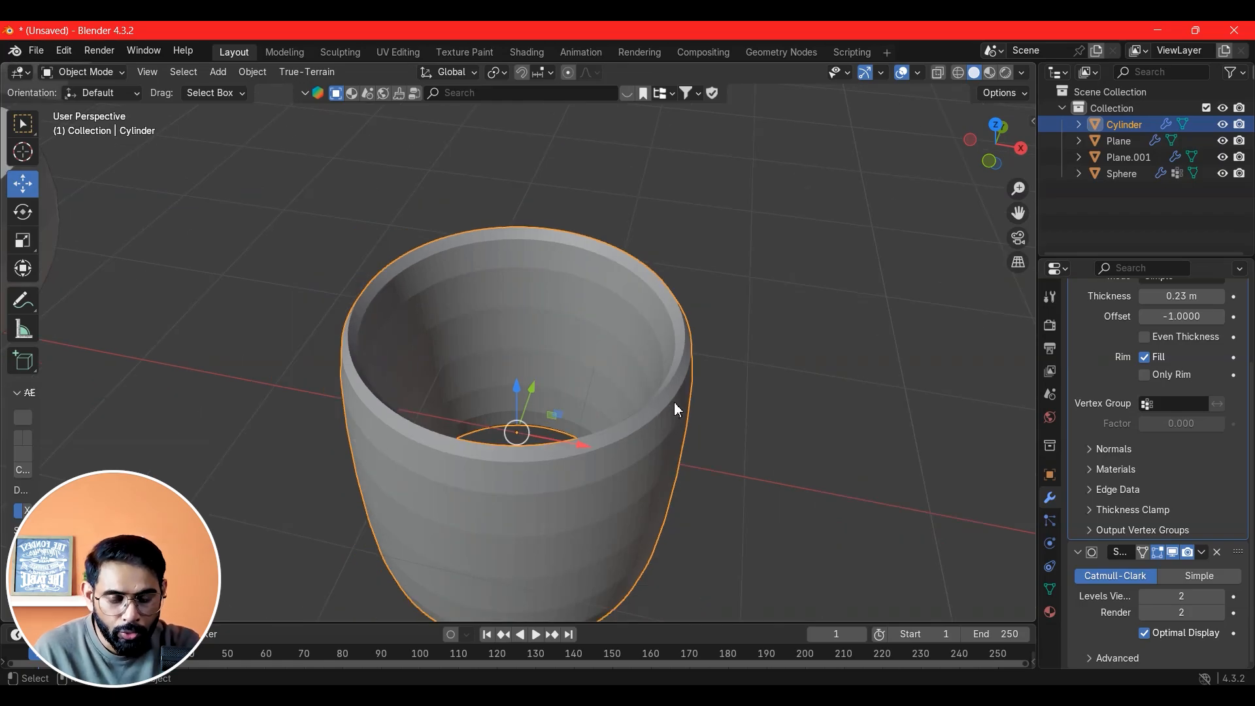
Enter Edit Mode on the cylinder with edge selection active and all geometry deselected
key("Tab")
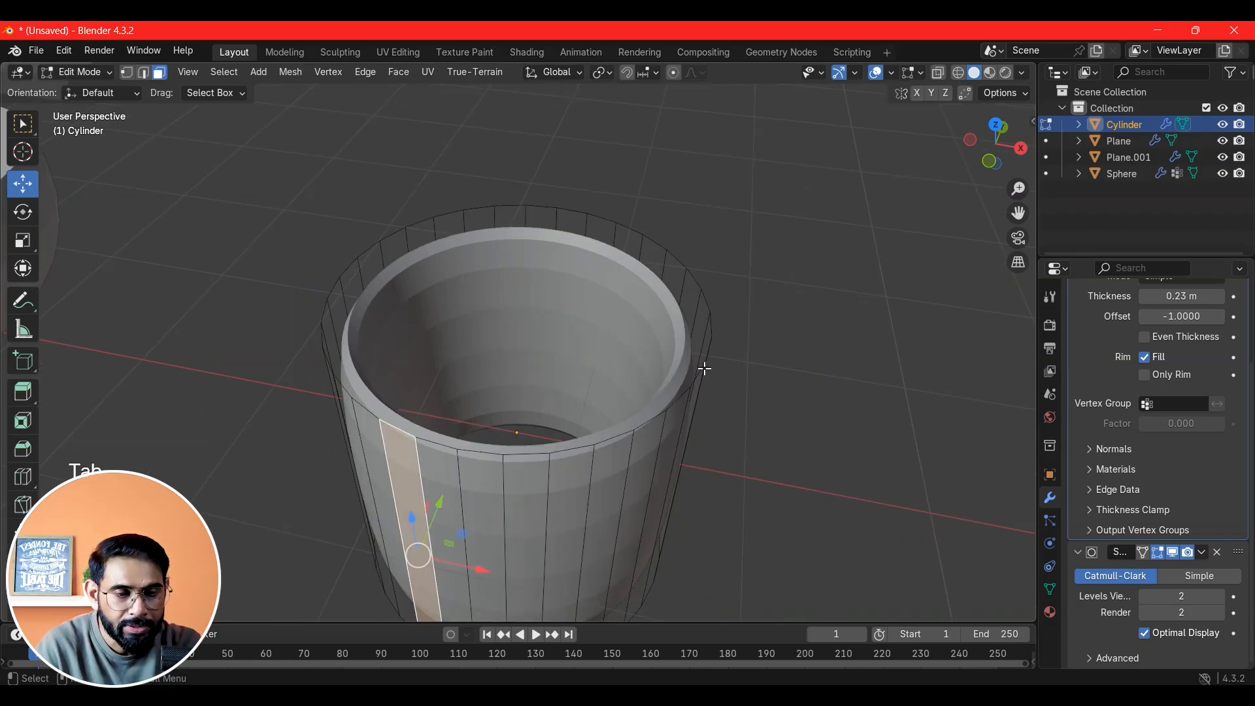
left_click_drag(763, 271, 609, 371)
middle_click_drag(703, 392, 734, 353)
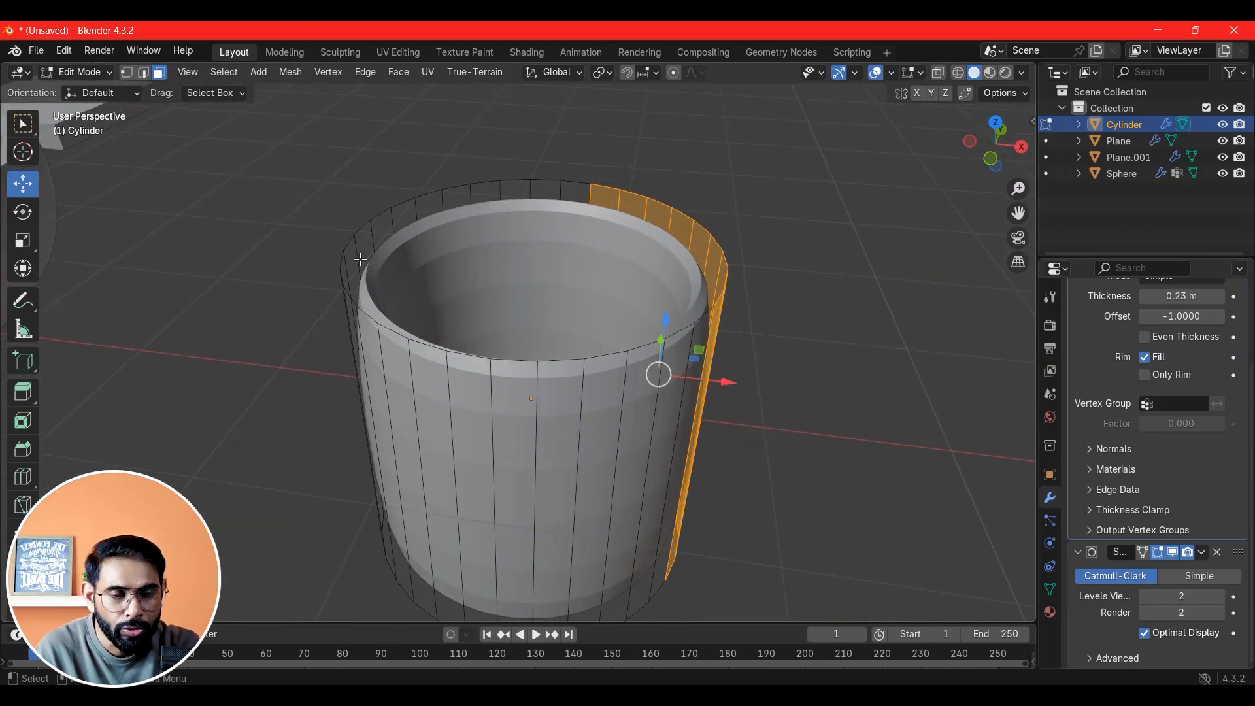
scroll(376, 255, "down", 2)
left_click_drag(261, 186, 904, 612)
middle_click_drag(714, 414, 674, 209)
scroll(674, 210, "up", 3)
key("alt+a")
key("2")
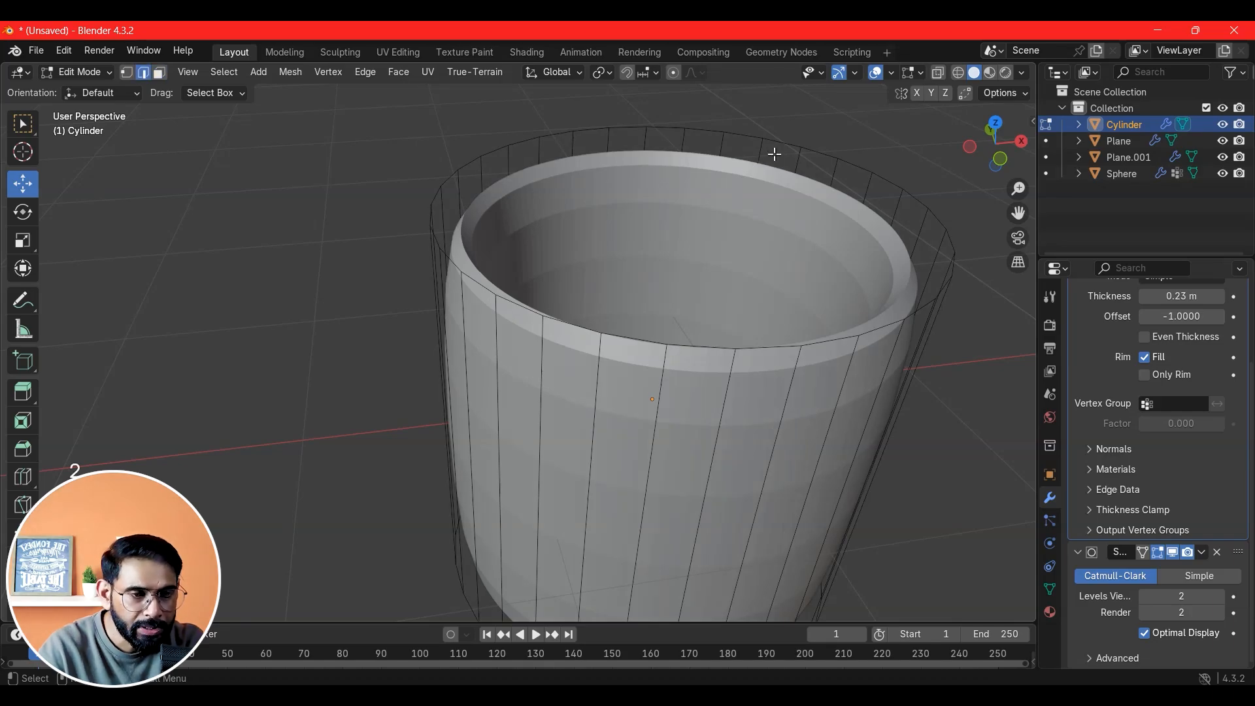
Select the cylinder's entire upper edge loop and increase its Edge Crease to sharpen the rim
left_click(809, 150)
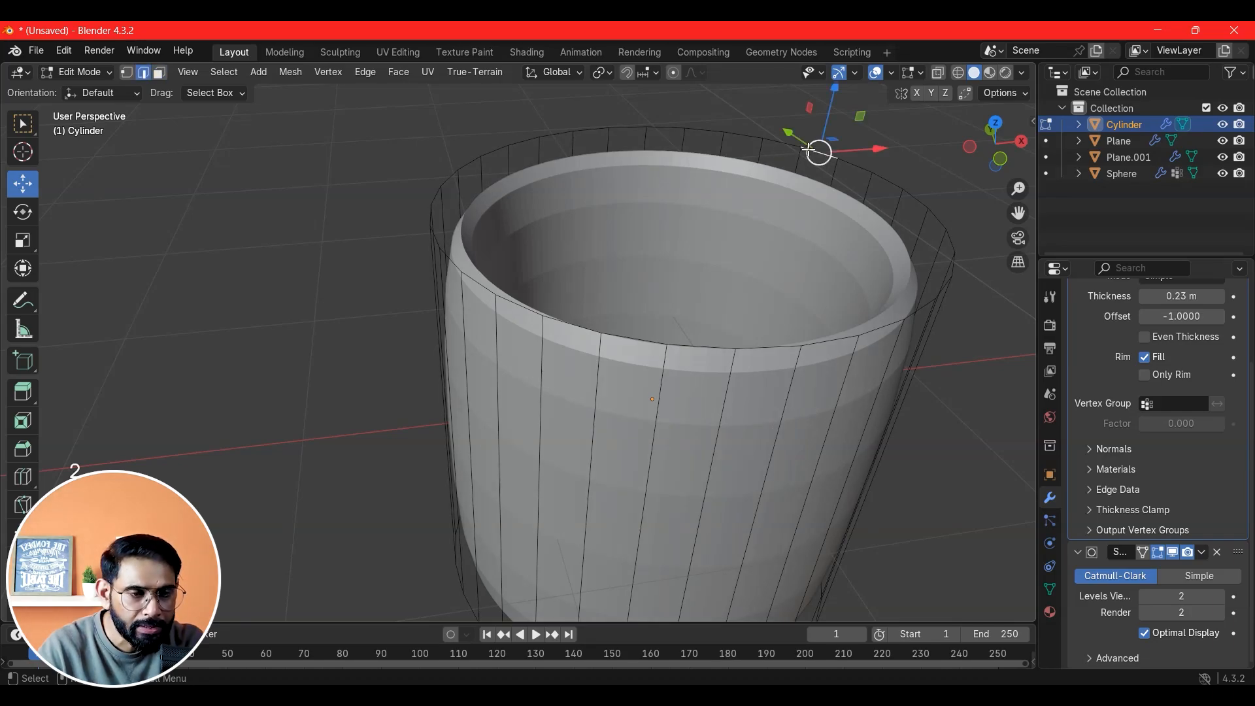
left_click(886, 174, "alt")
key("ctrl+e")
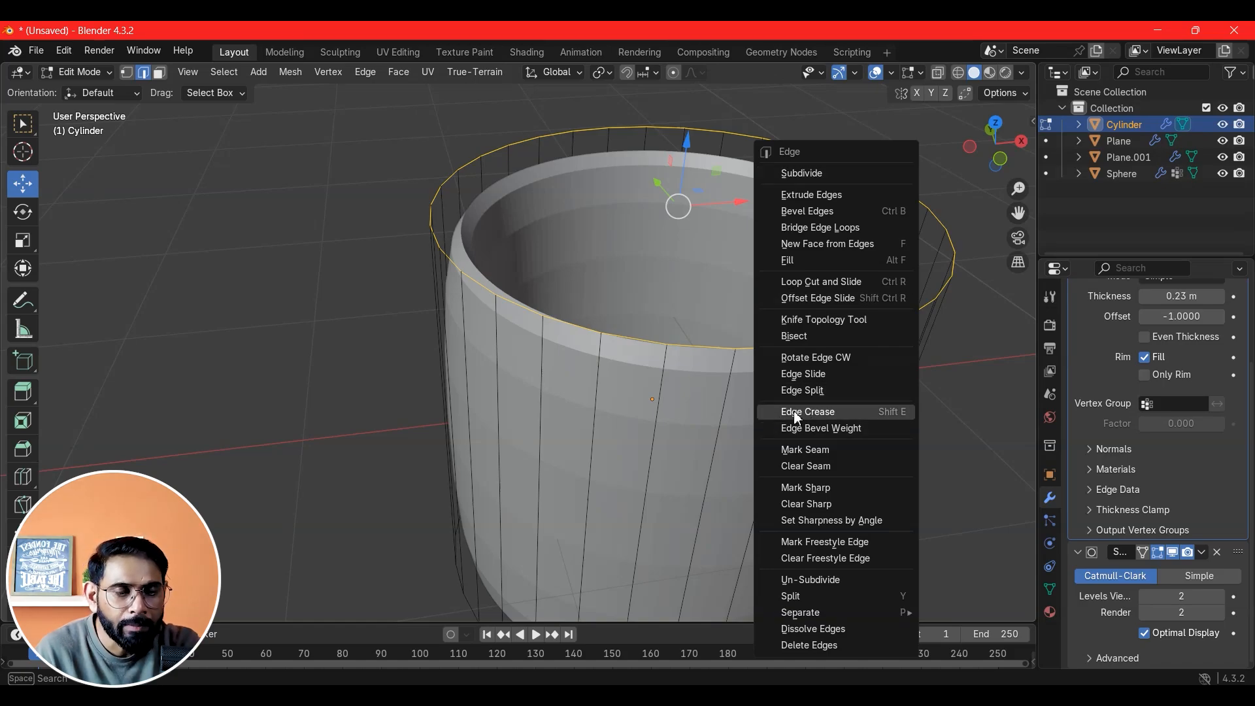
left_click(818, 417)
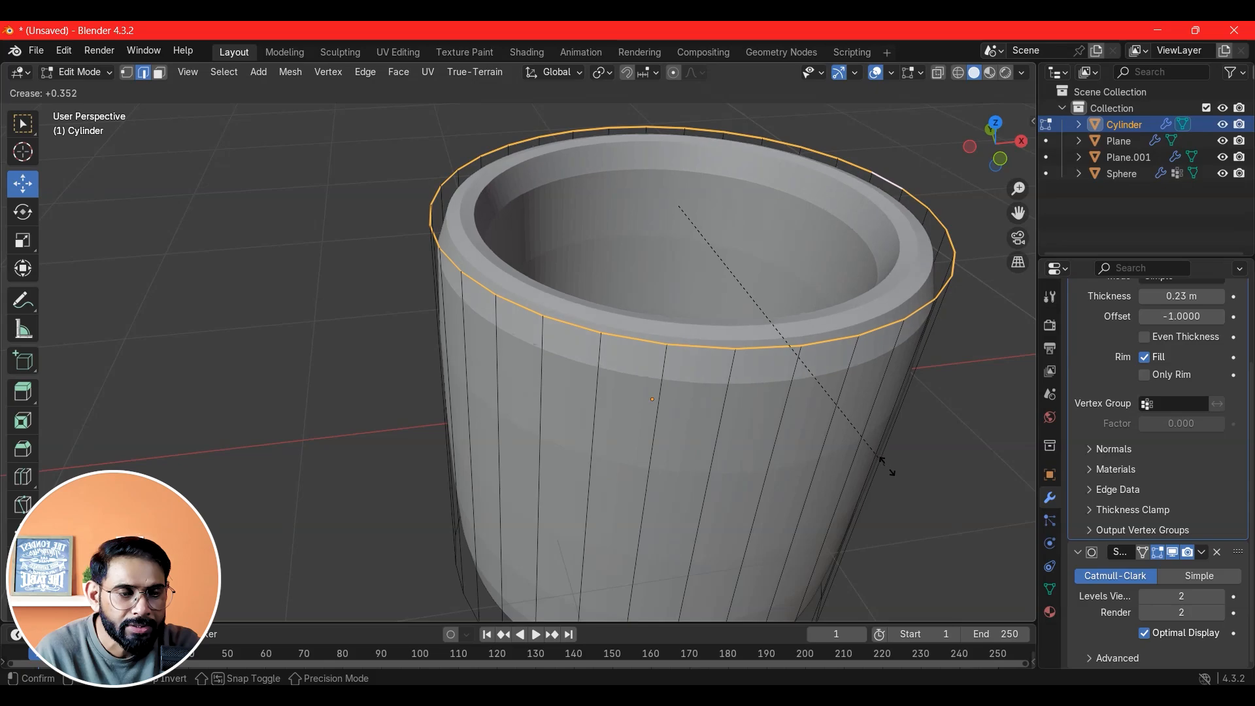
left_click(950, 508)
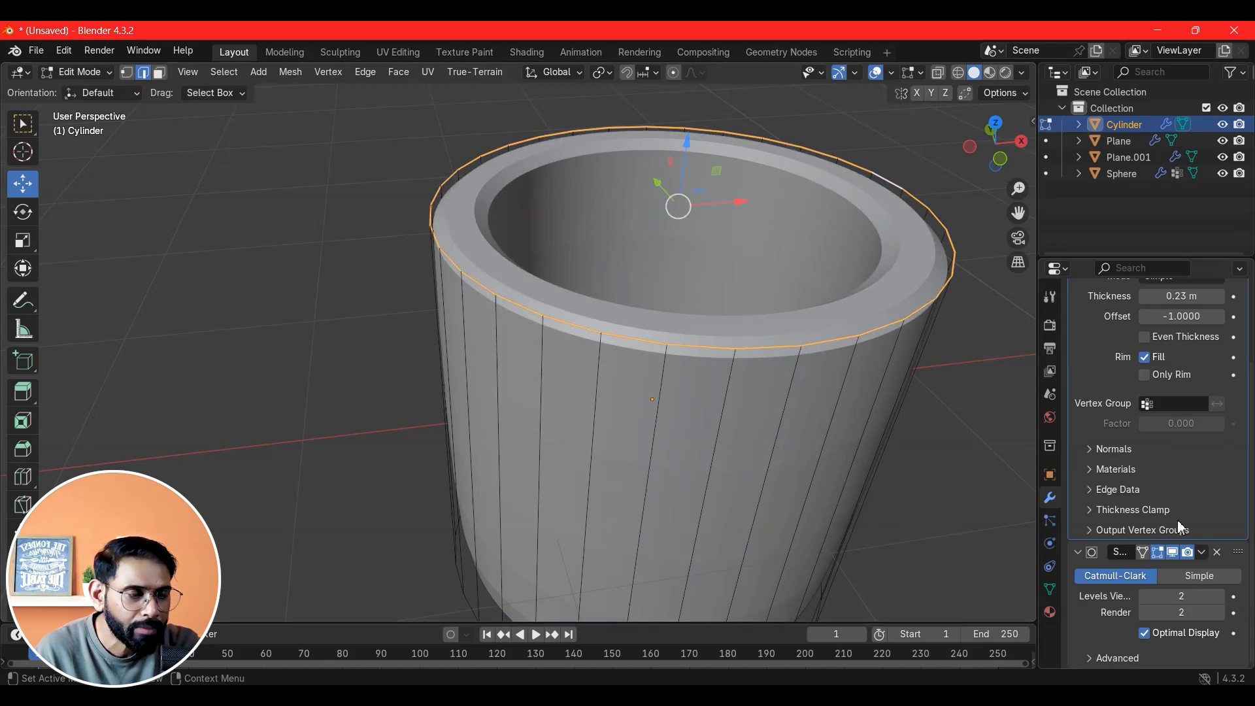
Select the cylinder's entire lower edge loop and apply an Edge Crease of 1
scroll(821, 336, "down", 2)
middle_click_drag(843, 303, 804, 307)
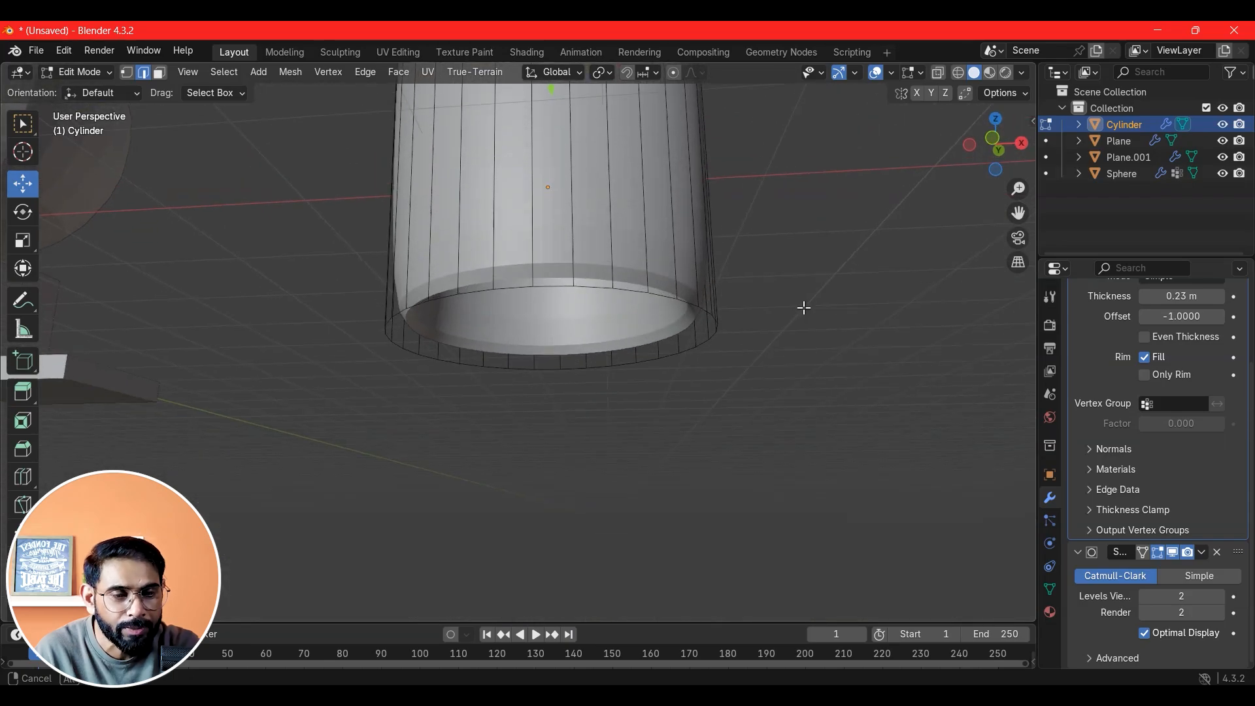
left_click(661, 300, "alt")
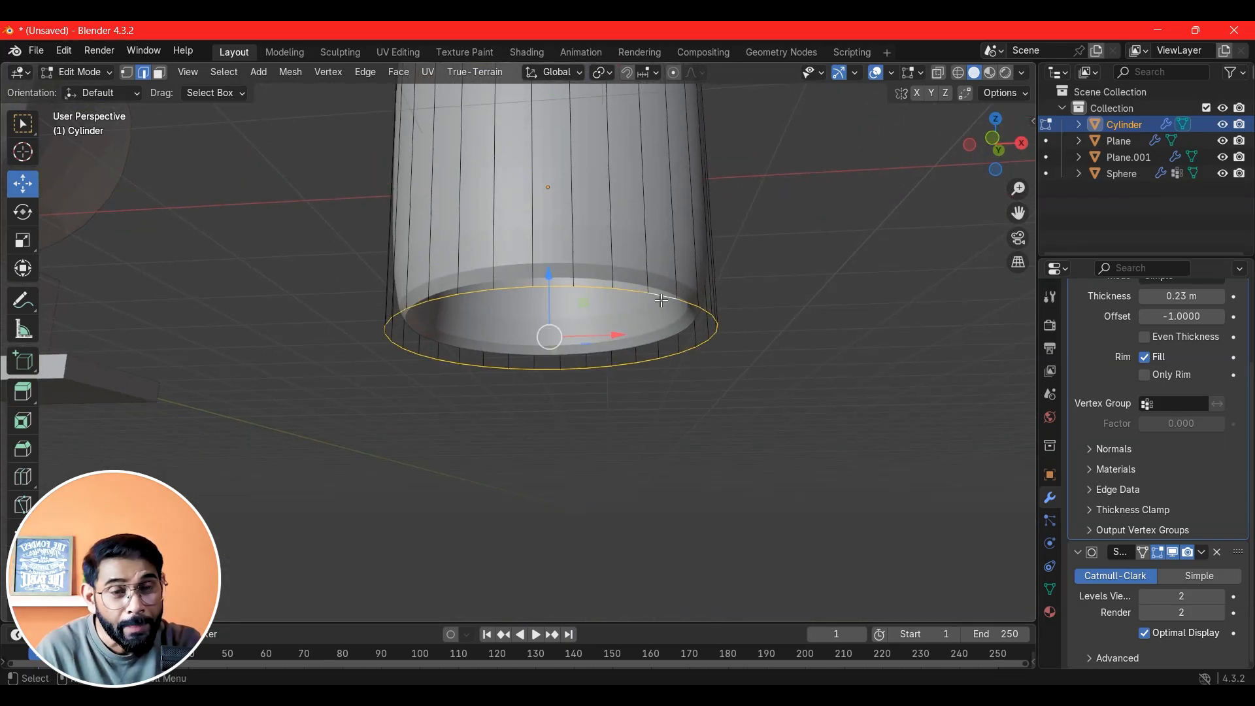
key("ctrl+e")
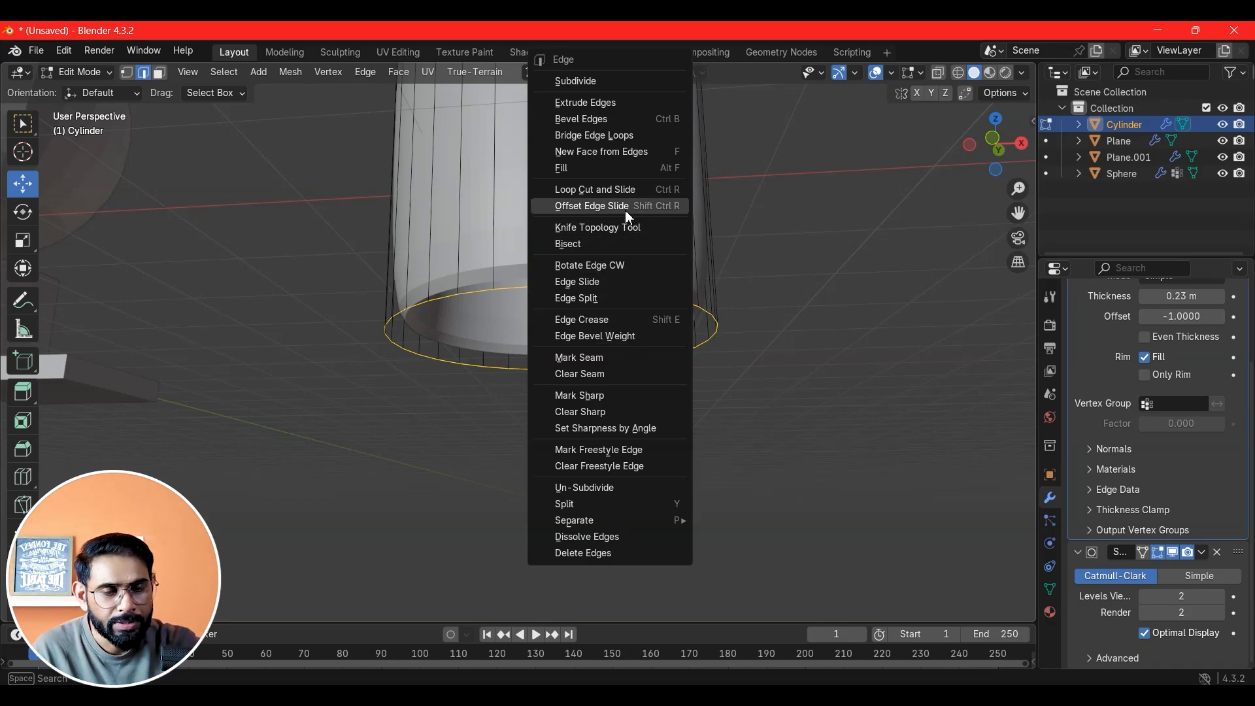
left_click(606, 322)
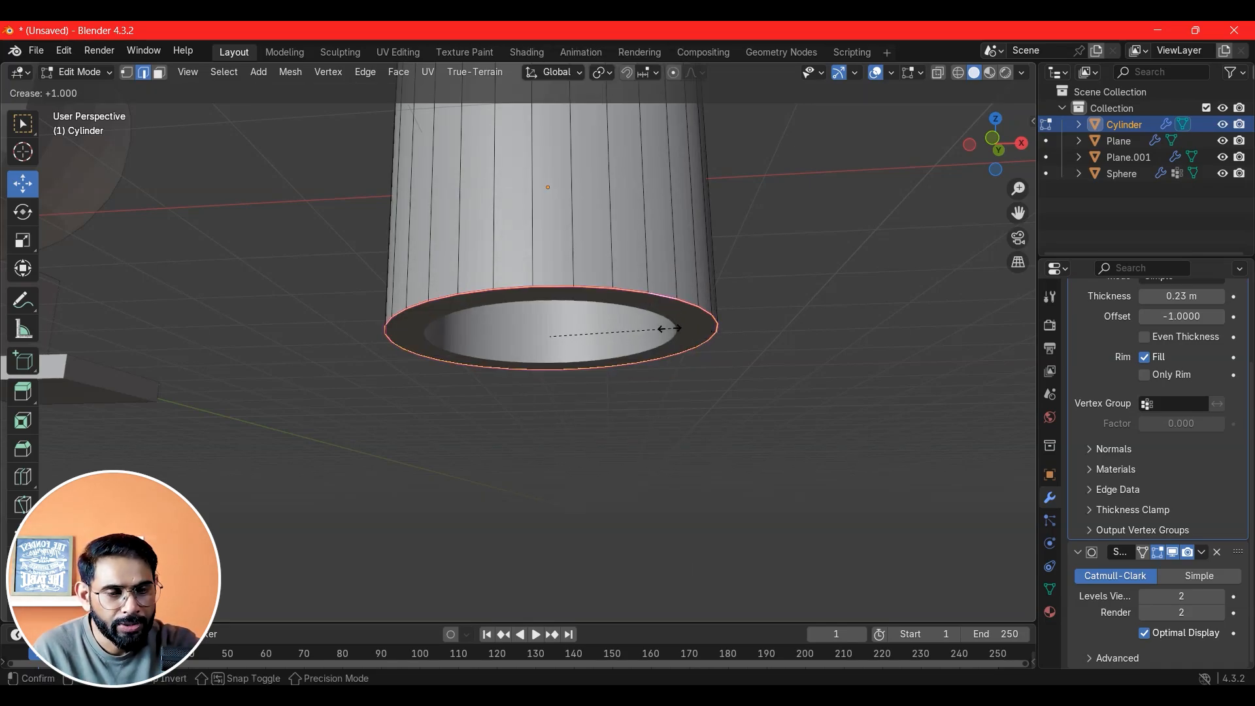
left_click(723, 415)
middle_click_drag(723, 415, 817, 559)
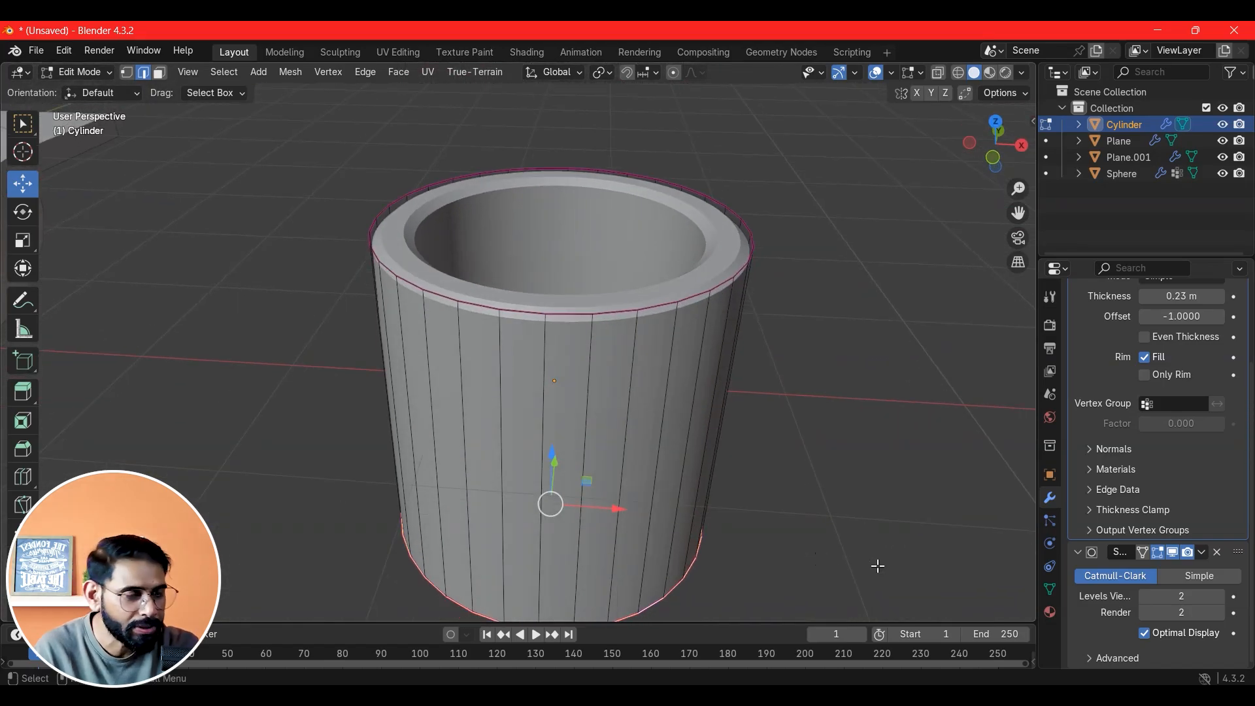
scroll(1162, 407, "up", 3)
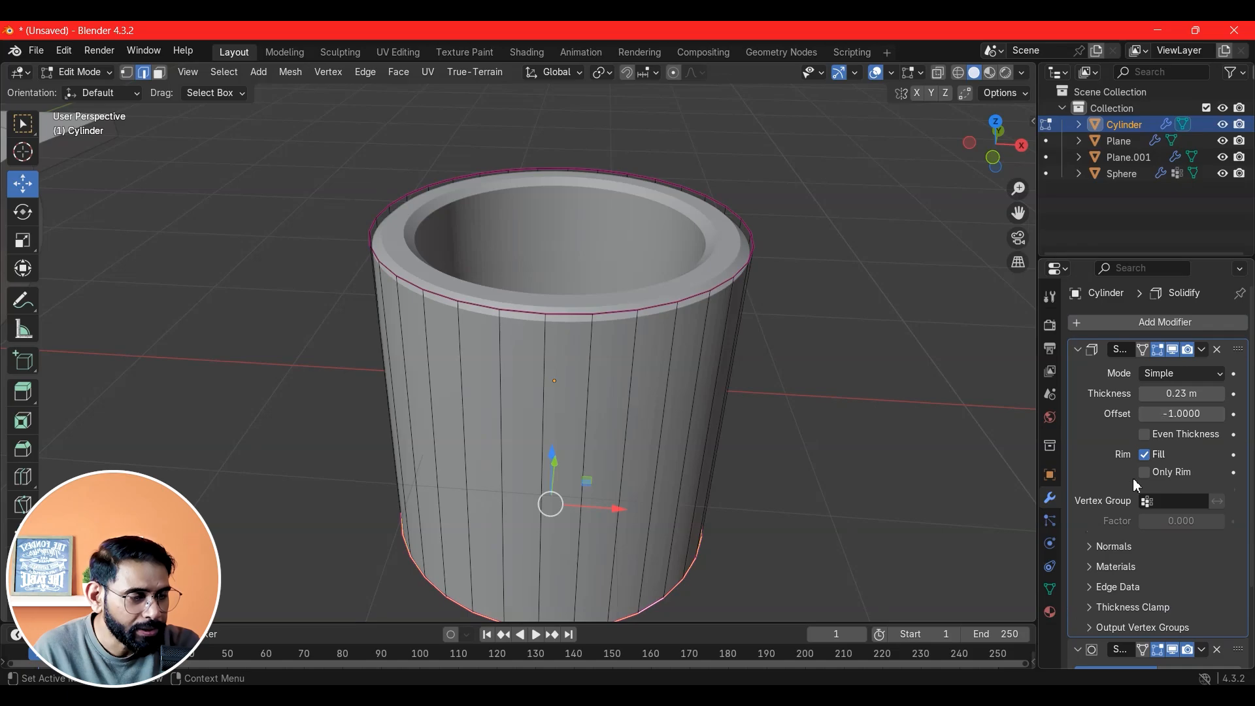
In the Solidify modifier's Edge Data, vary the inner and outer crease values together, finishing with both at 1
left_click(1088, 587)
scroll(1128, 573, "down", 3)
mouse_move(1181, 545)
left_mouse_down()
mouse_move(1223, 545)
mouse_move(1197, 545)
mouse_move(1216, 545)
mouse_move(1176, 573)
mouse_move(1249, 562)
left_mouse_up()
scroll(771, 249, "up", 2)
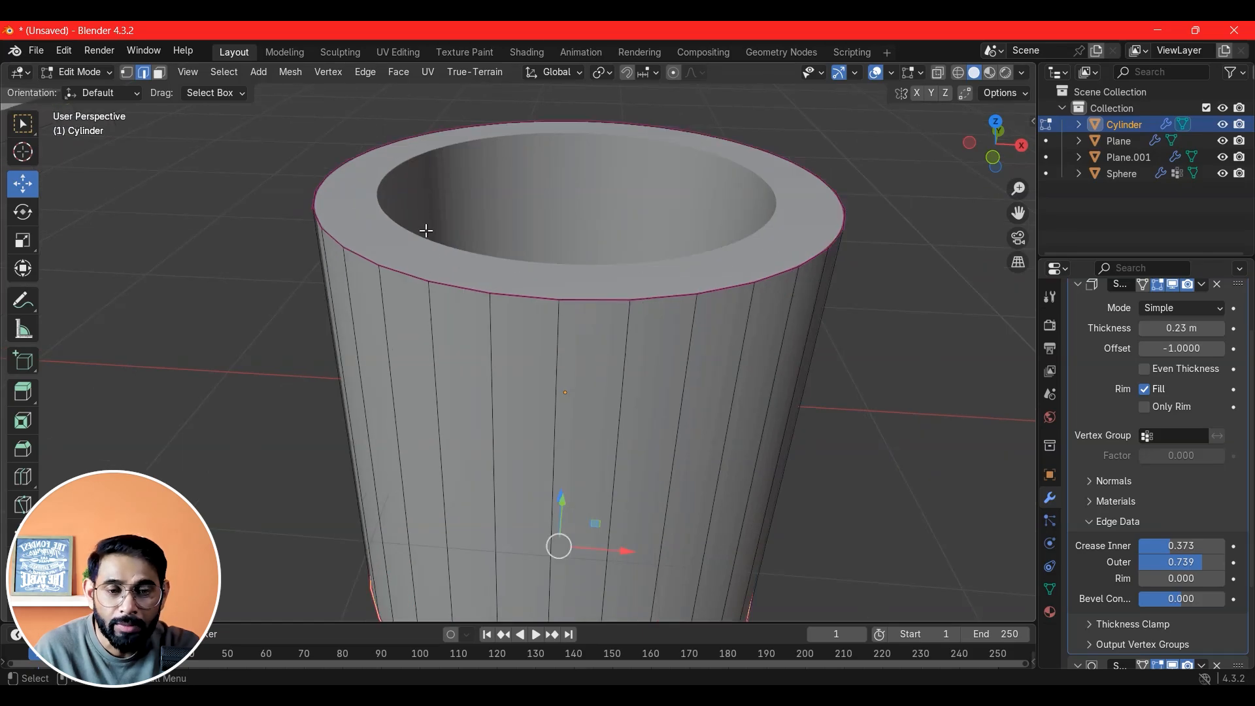
mouse_move(1215, 545)
left_mouse_down()
mouse_move(1245, 545)
mouse_move(1134, 562)
left_mouse_up()
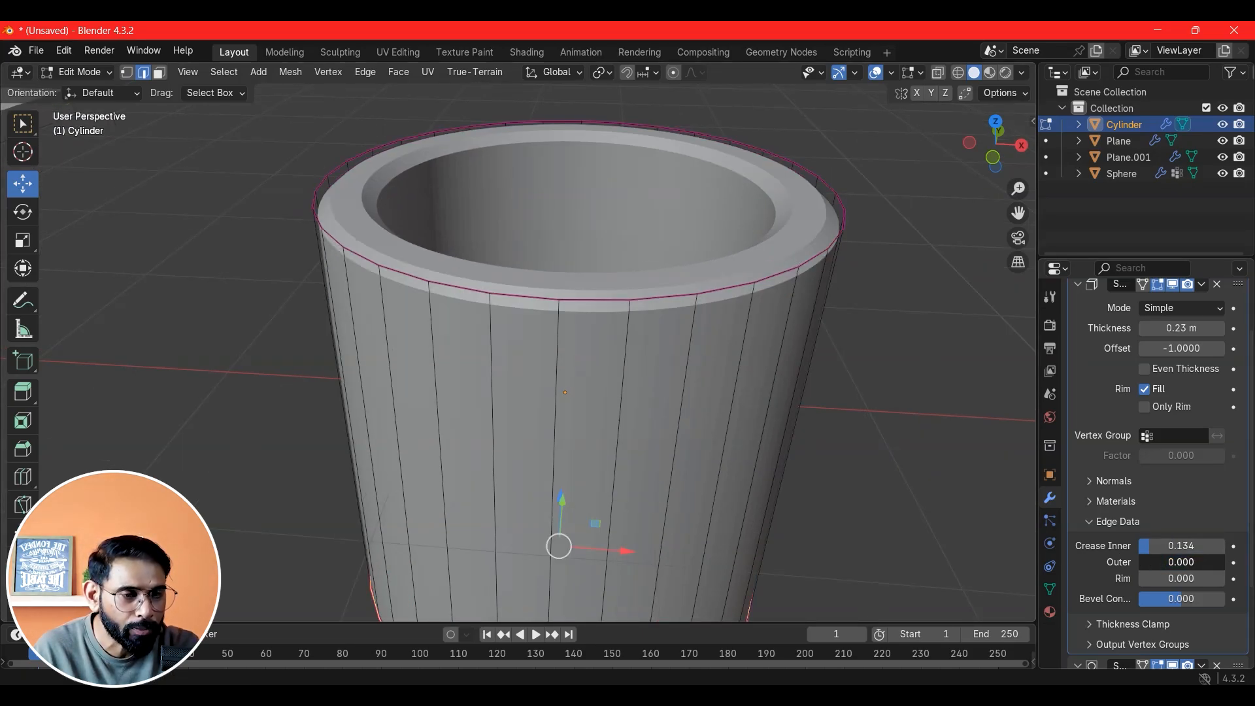
left_click_drag(1170, 545, 1250, 563)
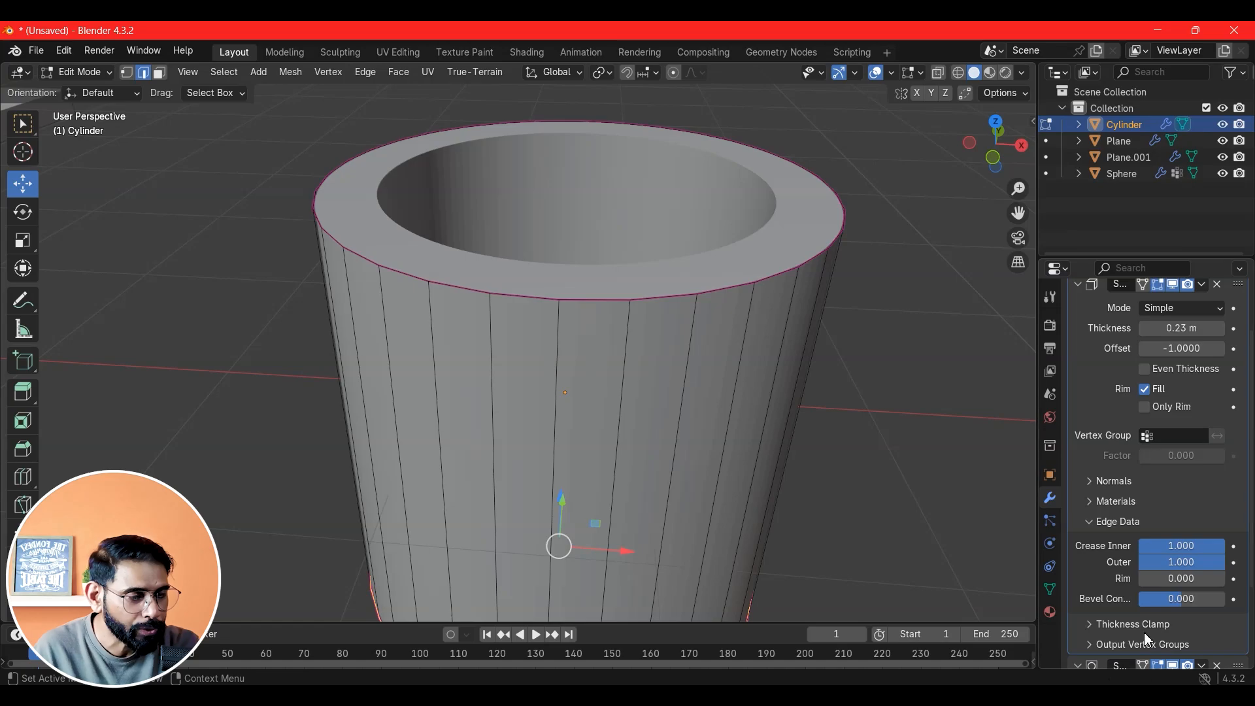
Test the Solidify rim crease at 1, set the convex bevel weight to 1, and lower the rim crease to about 0.276
left_click_drag(1169, 579, 1246, 579)
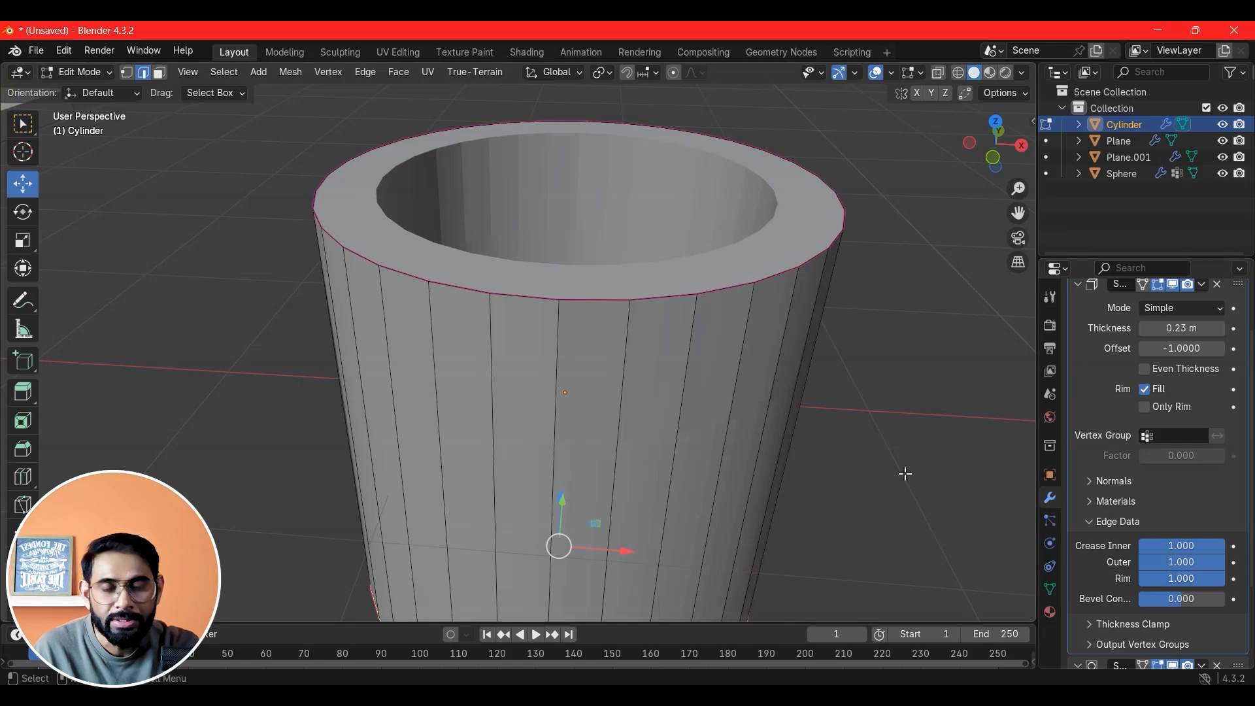
mouse_move(1196, 579)
left_mouse_down()
mouse_move(1170, 579)
mouse_move(1246, 579)
mouse_move(1180, 563)
mouse_move(1203, 563)
mouse_move(1160, 579)
mouse_move(1202, 579)
left_mouse_up()
scroll(847, 309, "up", 2)
left_click_drag(1181, 599, 1210, 598)
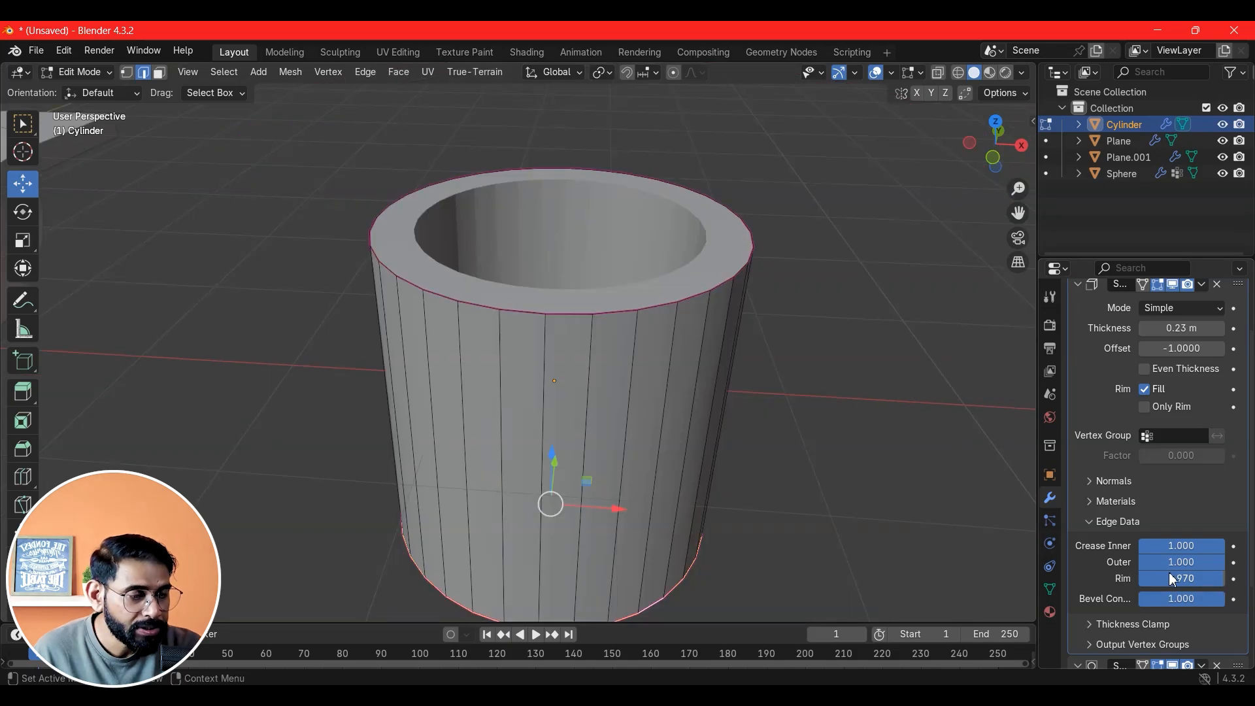
left_click_drag(1170, 576, 1163, 580)
scroll(818, 459, "down", 2)
mouse_move(817, 460)
middle_mouse_down()
mouse_move(810, 438)
mouse_move(822, 468)
middle_mouse_up()
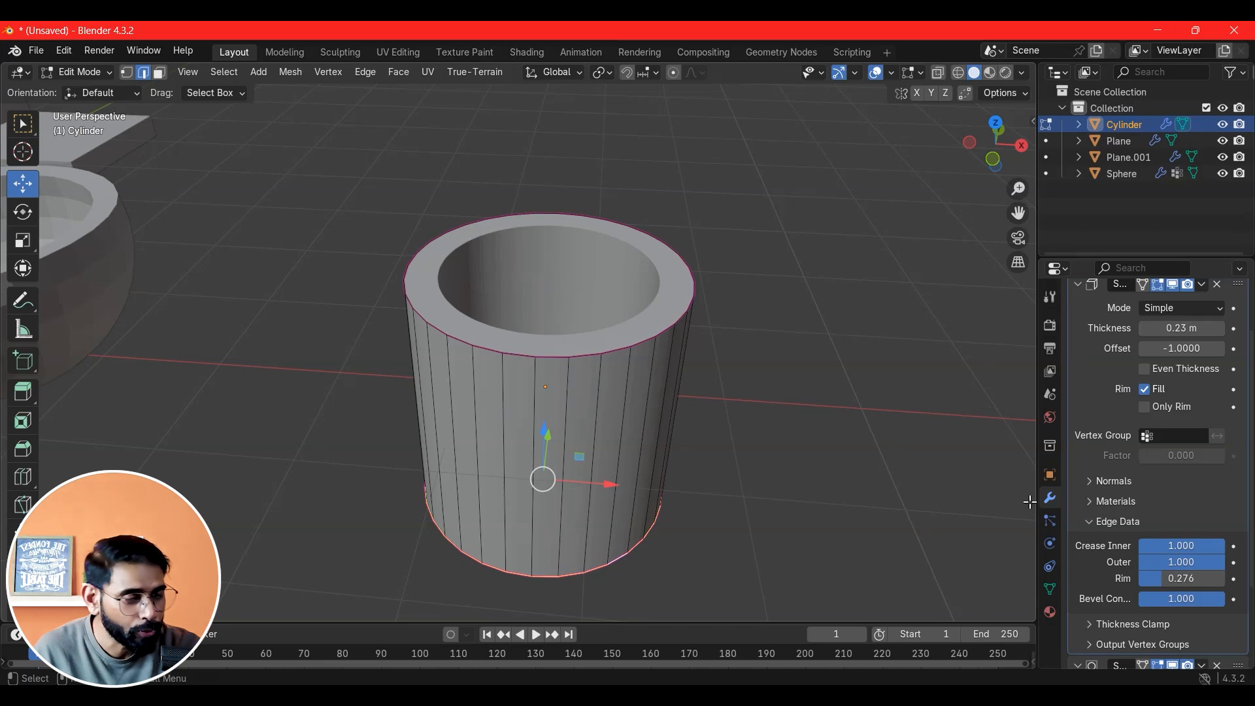
Set the Solidify modifier's Thickness Clamp to 2 and return to its main thickness settings
scroll(1076, 535, "down", 3)
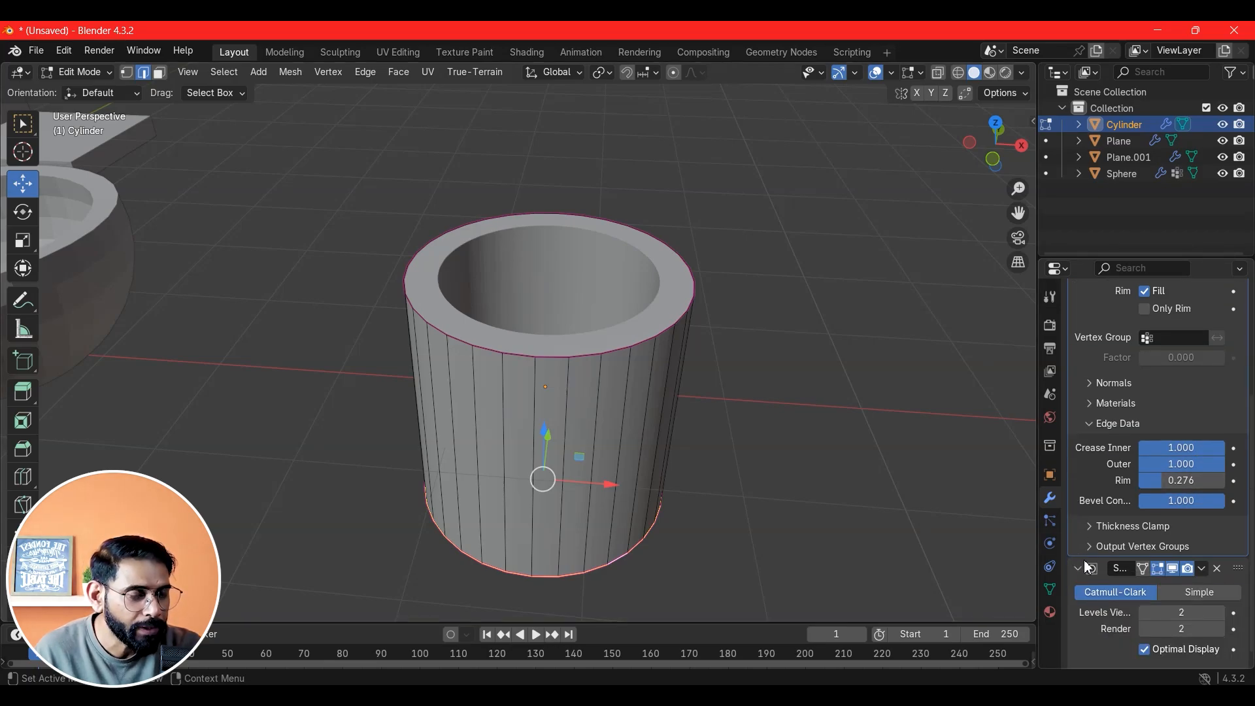
left_click(1093, 526)
left_click_drag(1170, 551, 1229, 550)
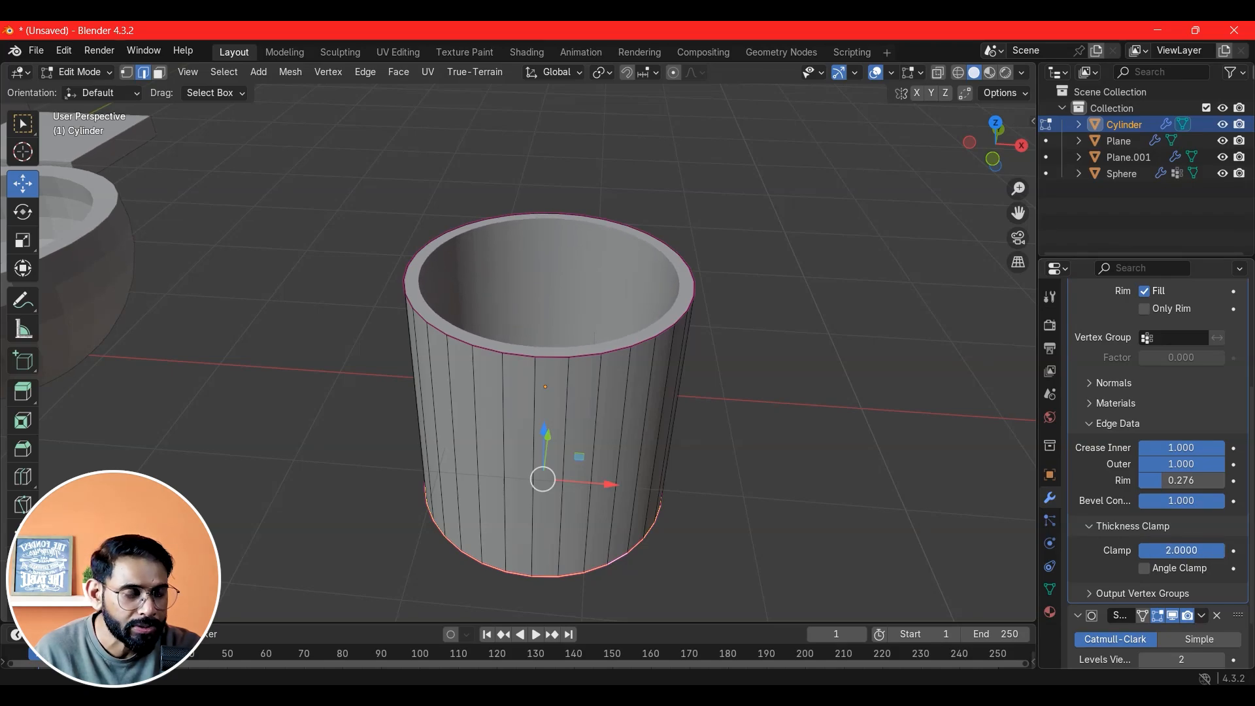
scroll(1145, 569, "down", 2)
scroll(1151, 483, "up", 3)
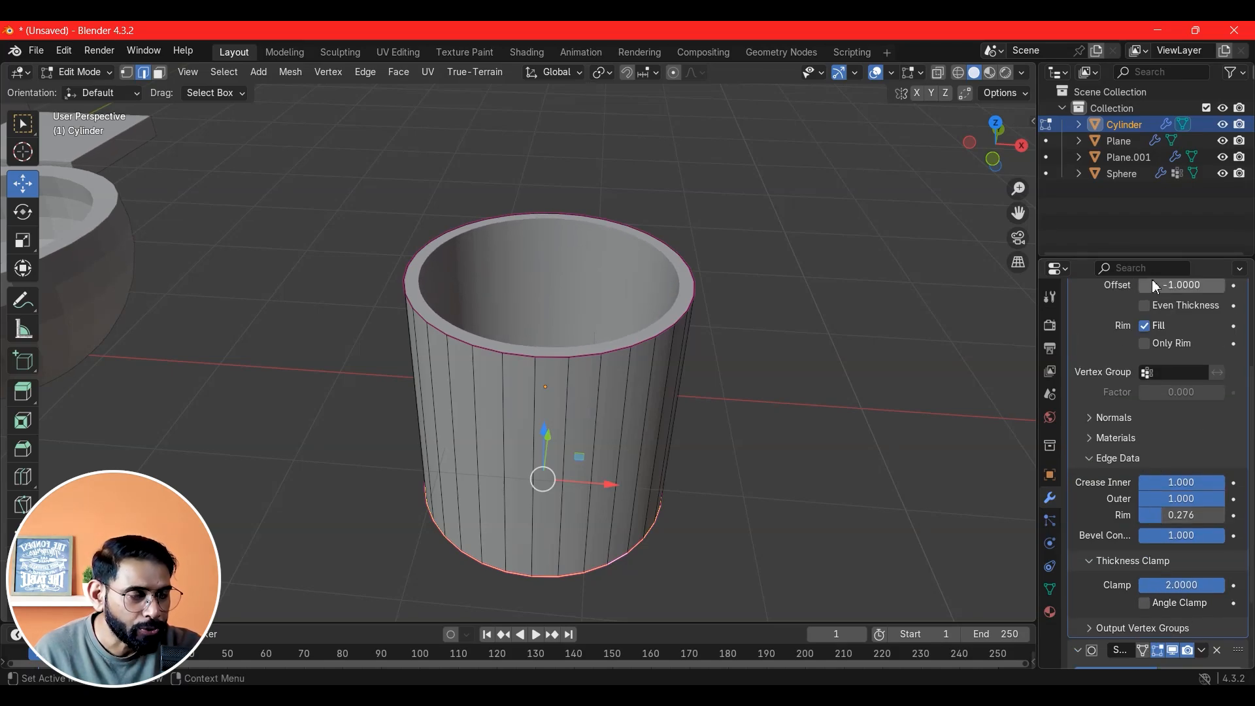
scroll(1159, 628, "up", 3)
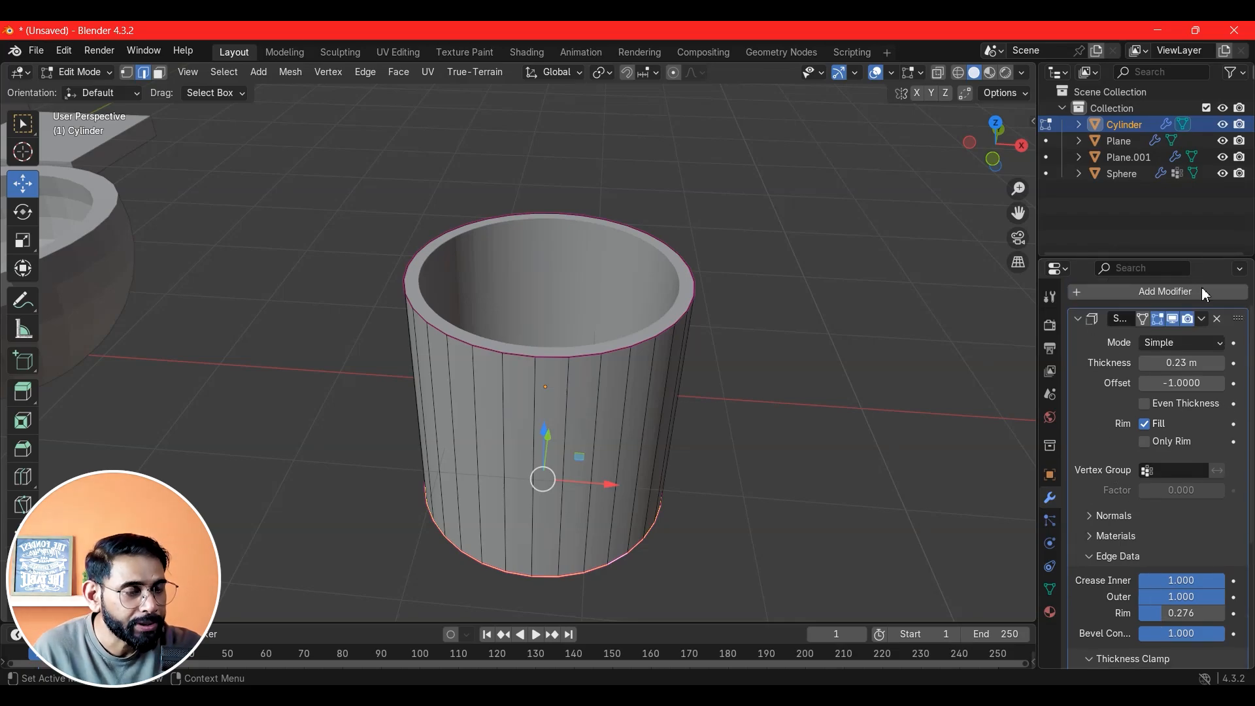